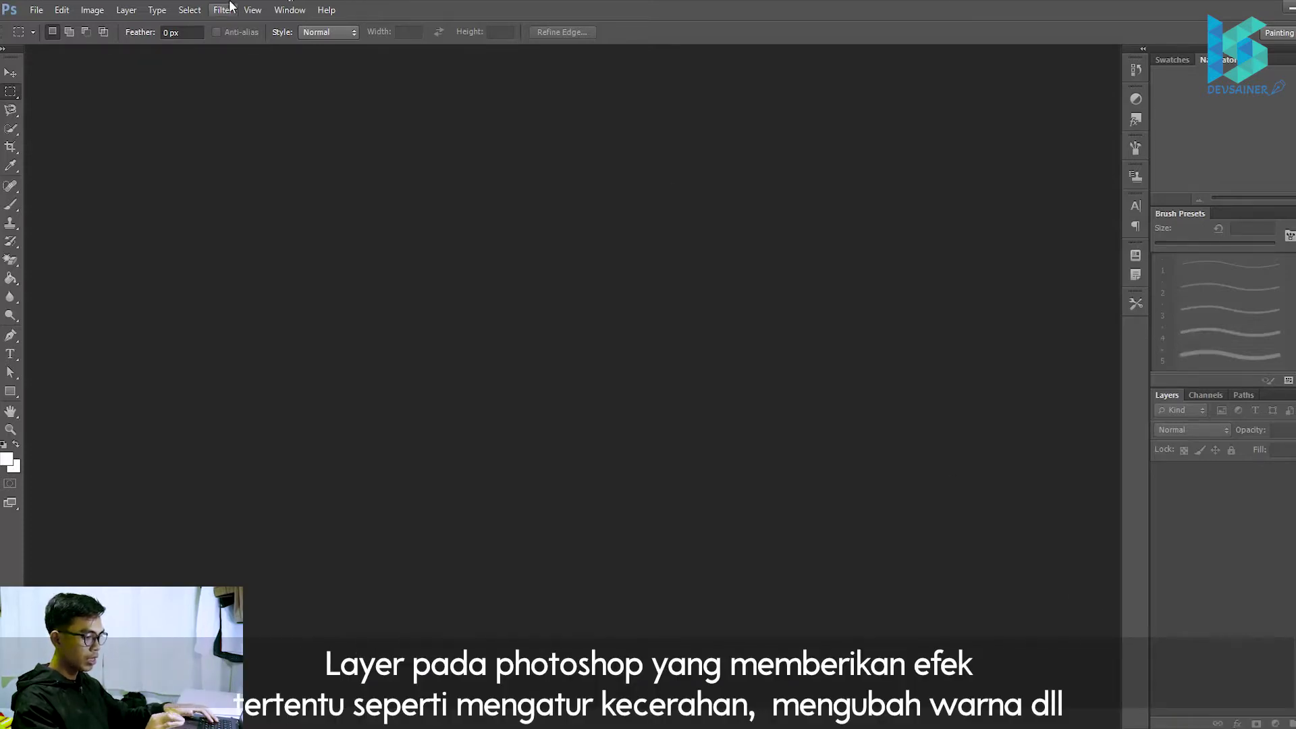
# - Open the recent file Desert.eps
pyautogui.click(36, 10)
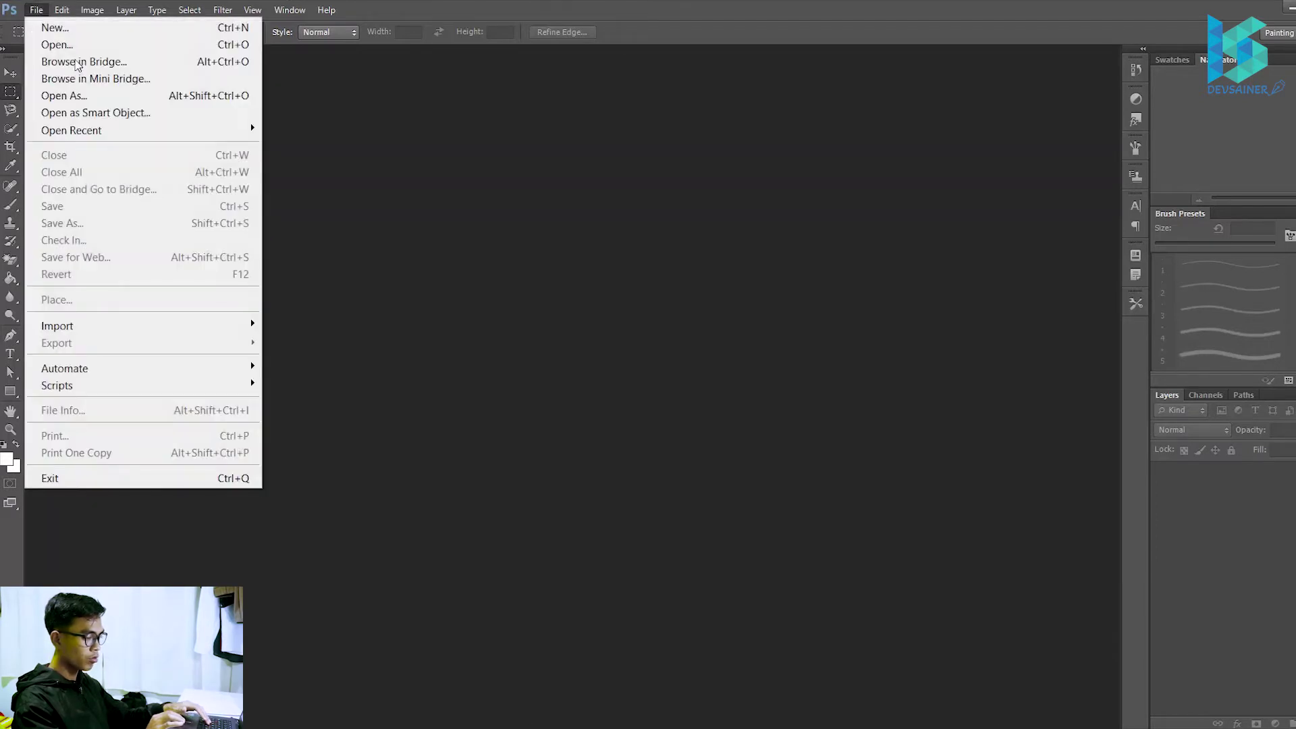
pyautogui.moveTo(140, 137)
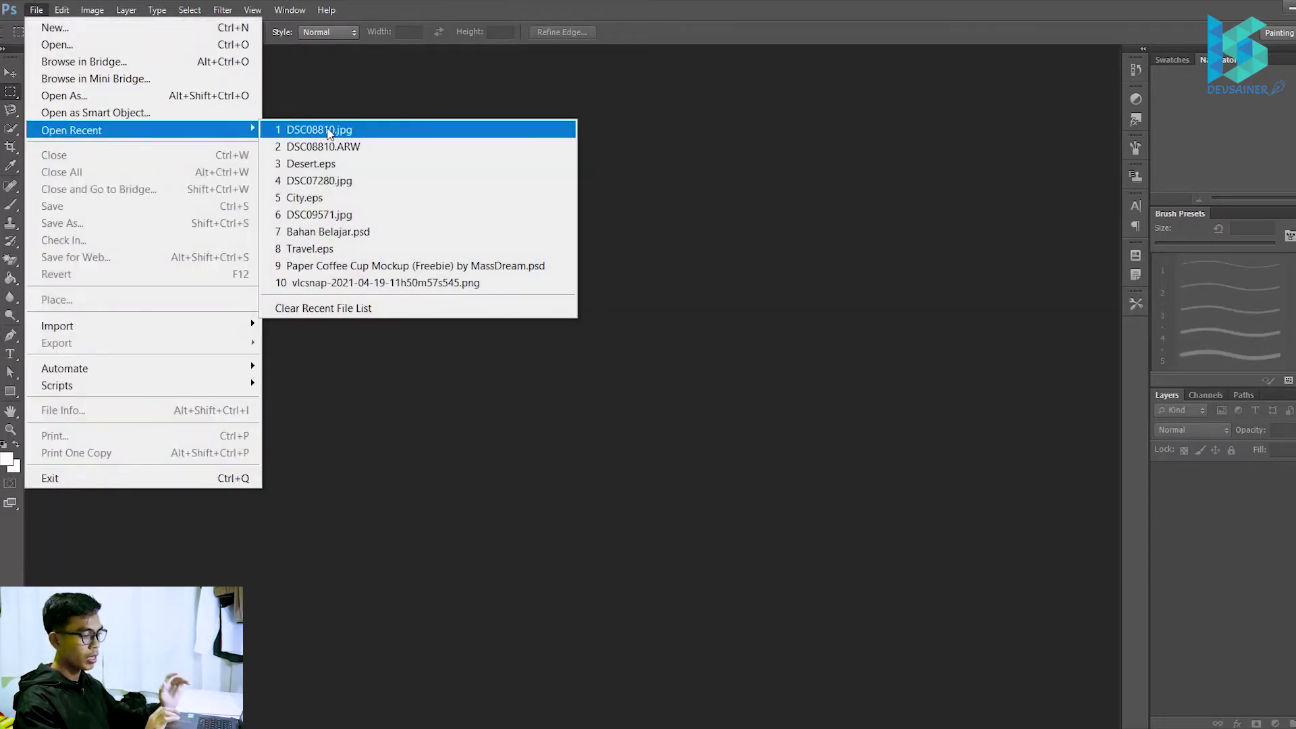
pyautogui.click(325, 163)
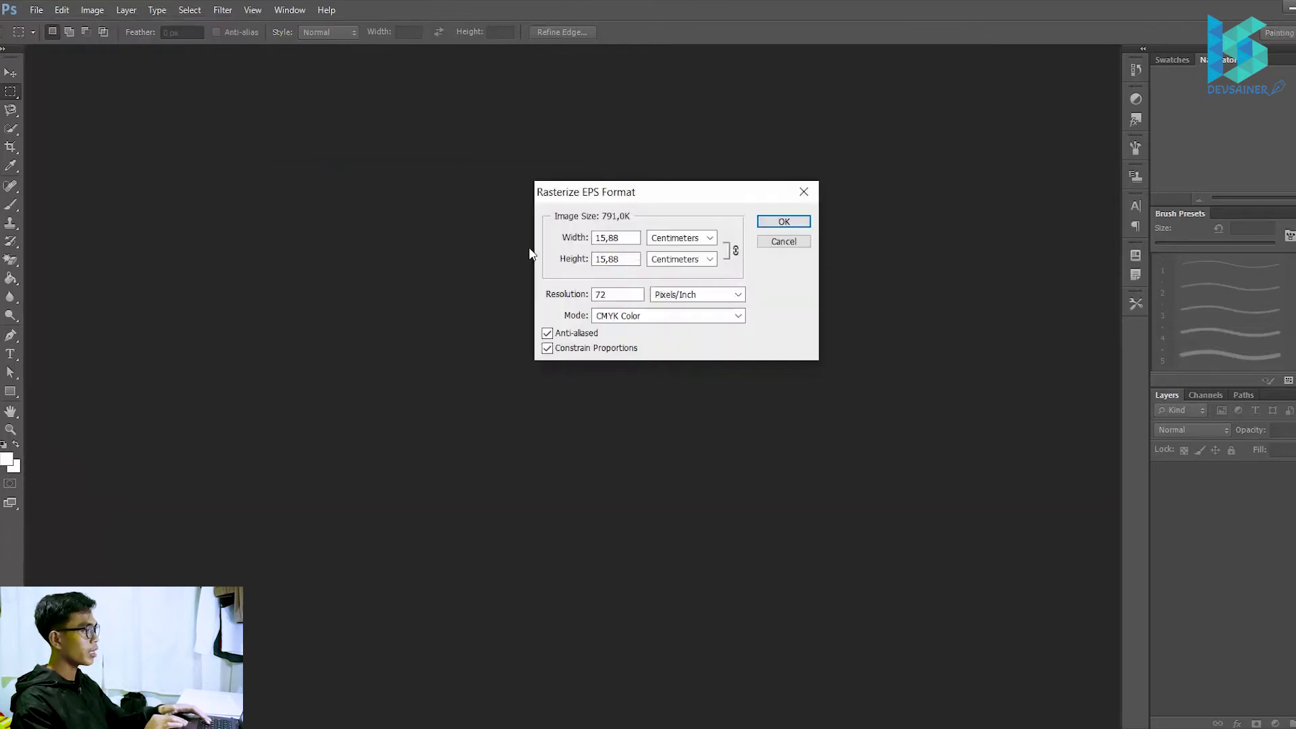
# - Rasterize the EPS at 2300 pixels wide, with width and height units set to pixels and proportions constrained
pyautogui.click(695, 240)
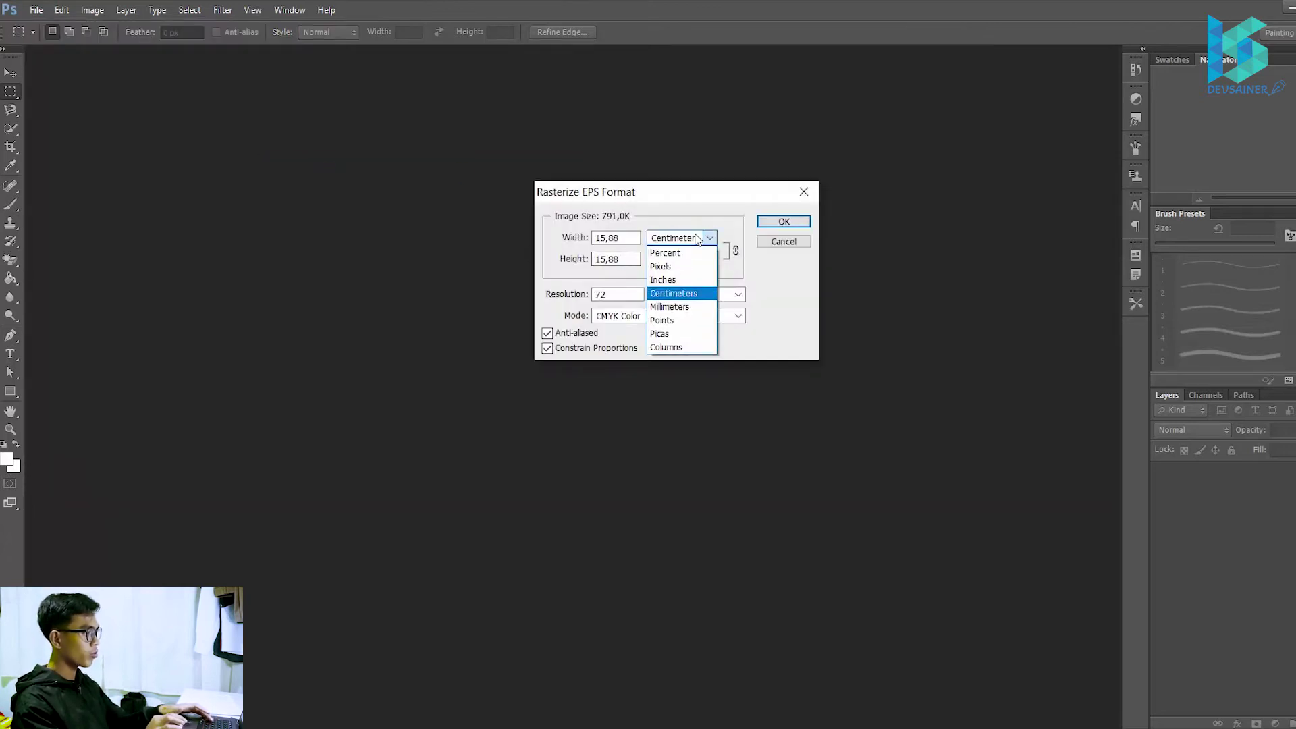
pyautogui.click(684, 266)
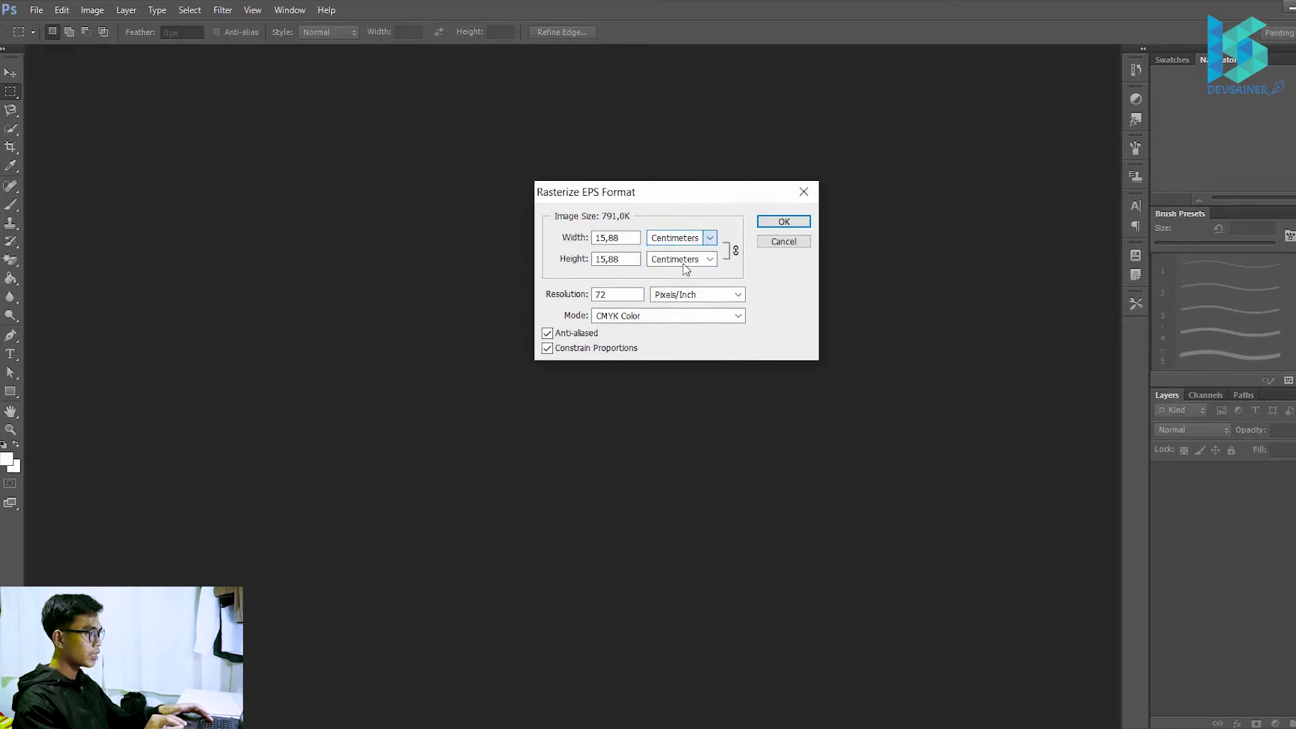
pyautogui.click(685, 259)
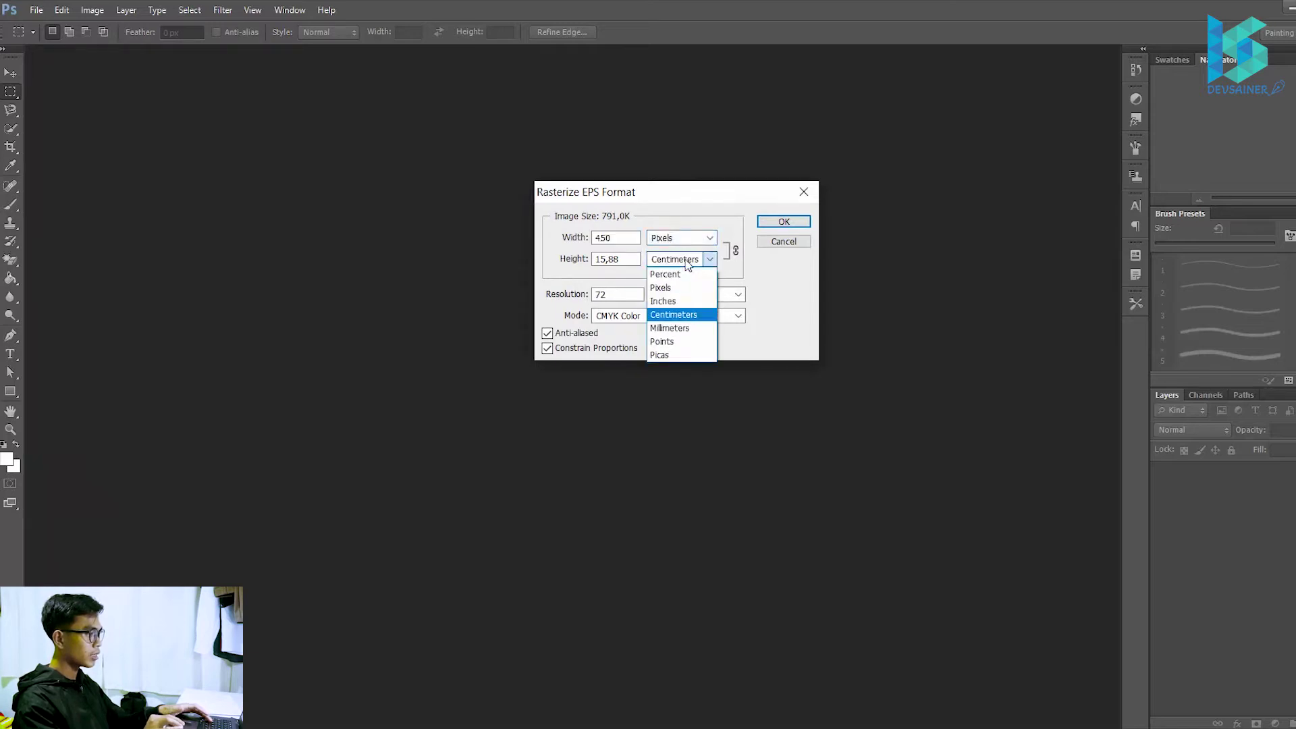
pyautogui.click(686, 296)
pyautogui.moveTo(625, 237); pyautogui.dragTo(564, 234)
pyautogui.write('2300')
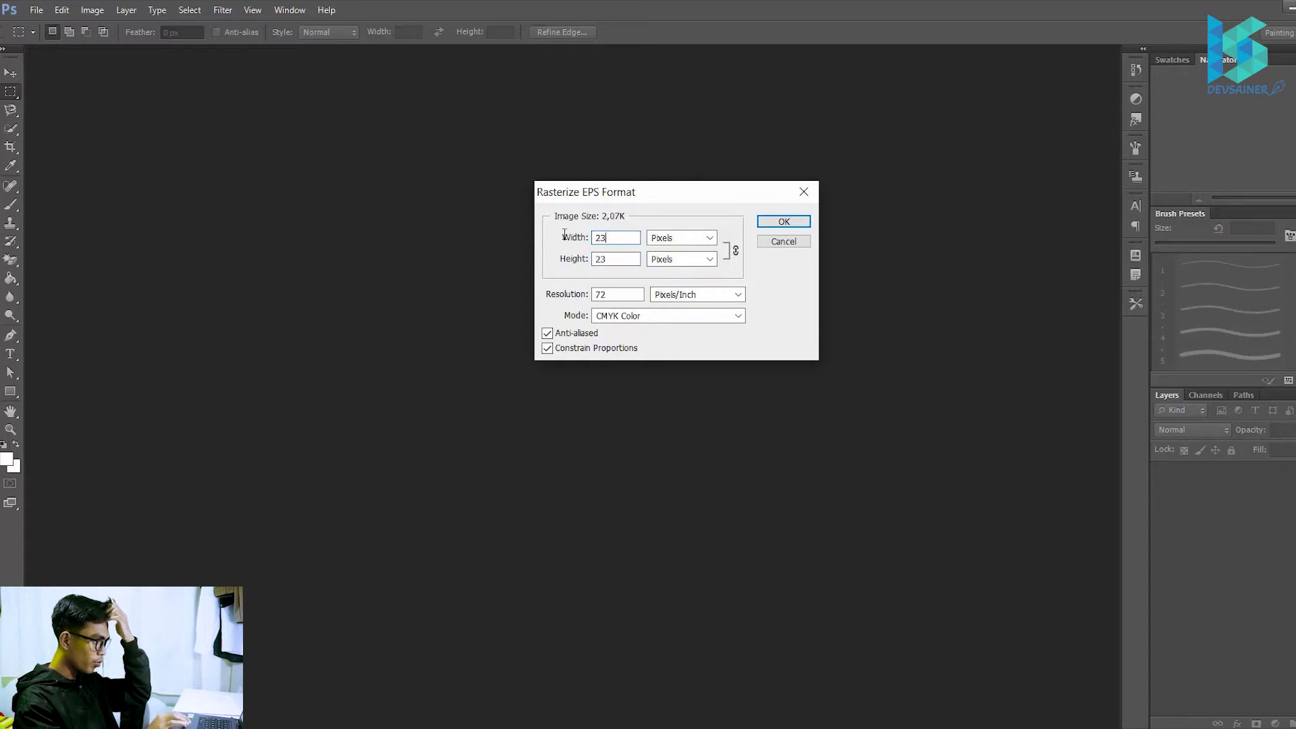
pyautogui.press('Return')
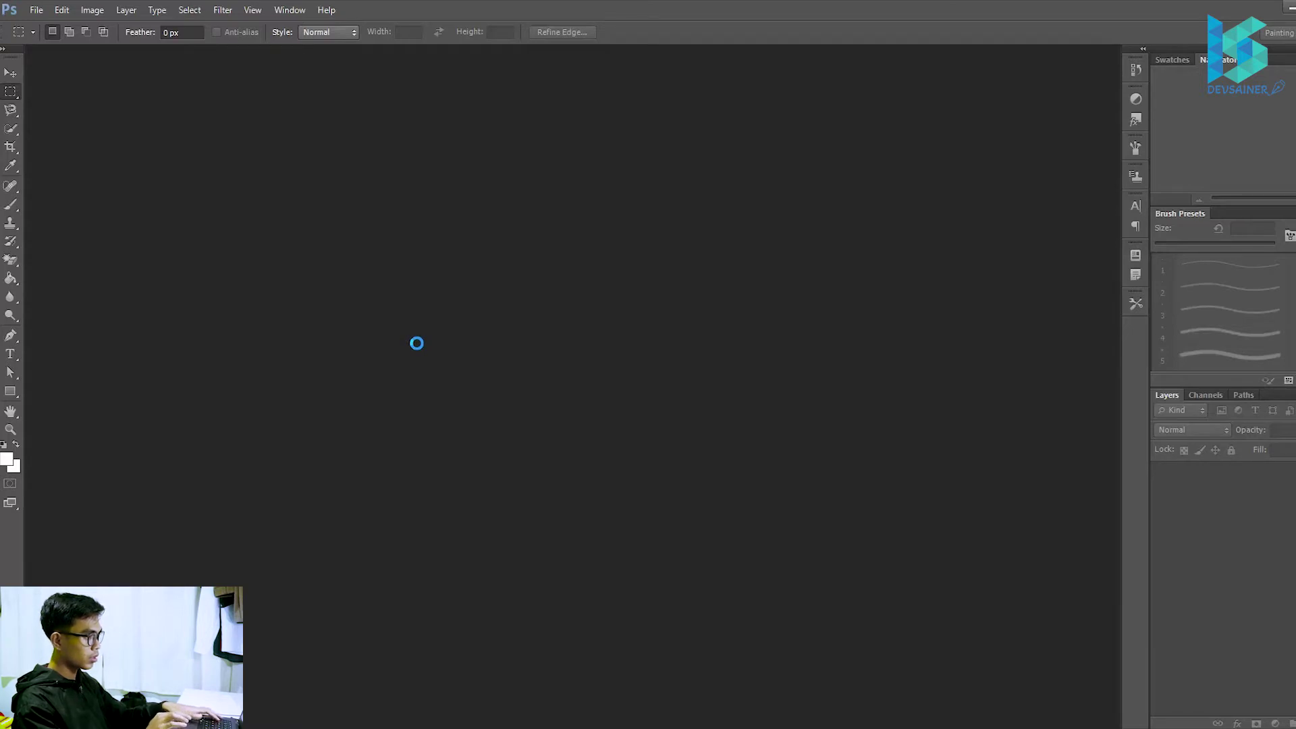
pyautogui.press('XF86MonBrightnessDown')
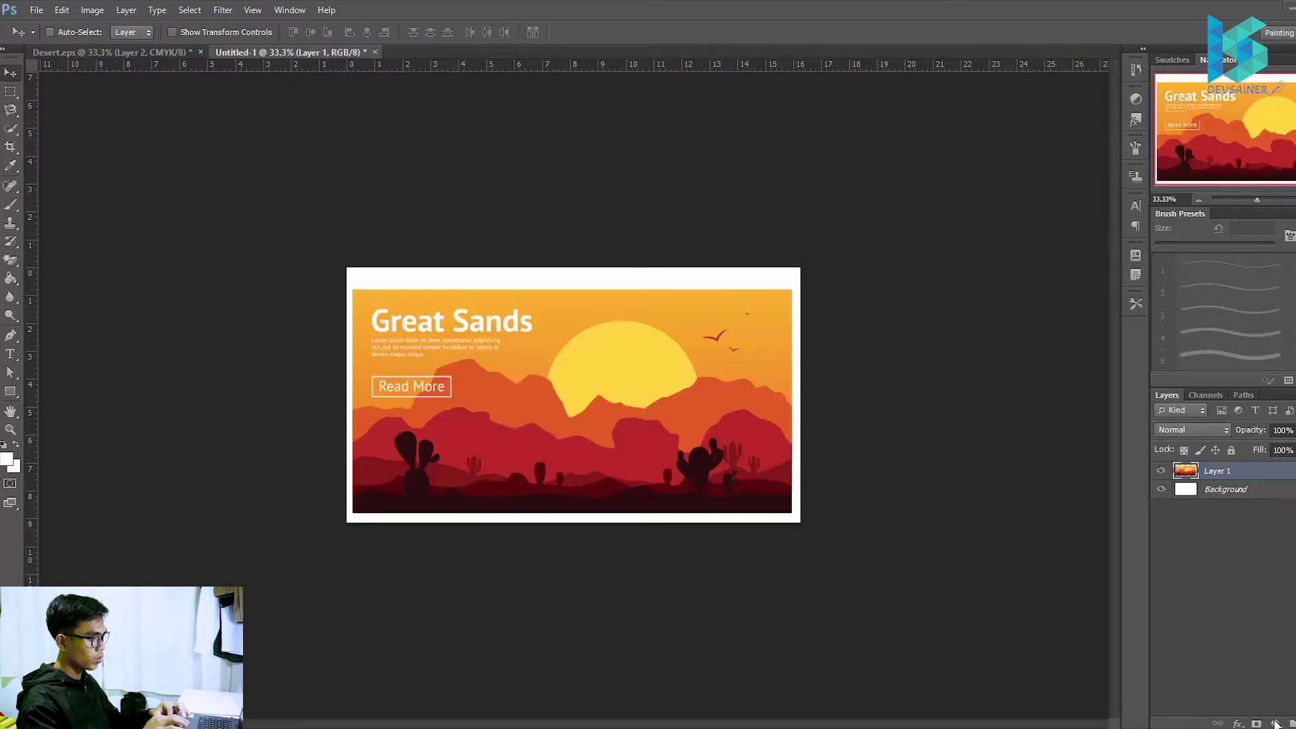
pyautogui.click(1275, 723)
pyautogui.press('Escape')
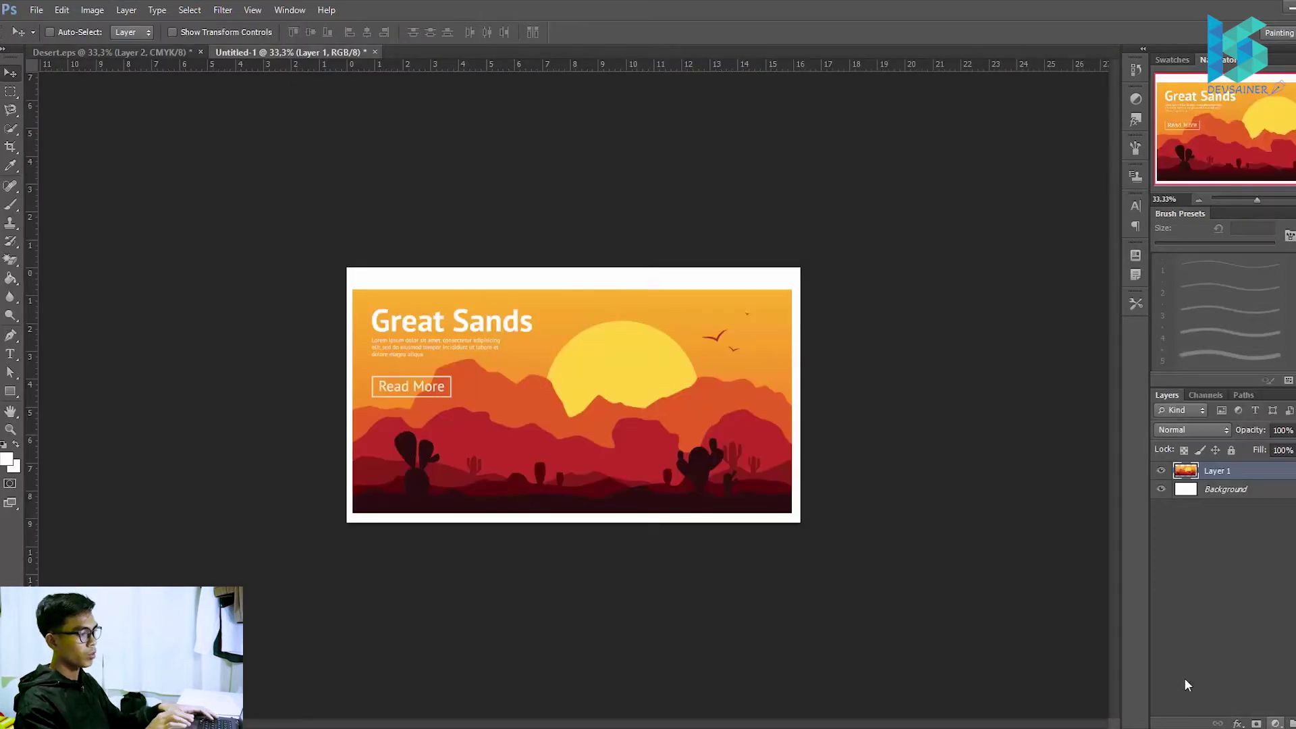
# - Darken Layer 1 directly with a Brightness/Contrast adjustment at brightness -80, and undo the adjustment
pyautogui.click(126, 10)
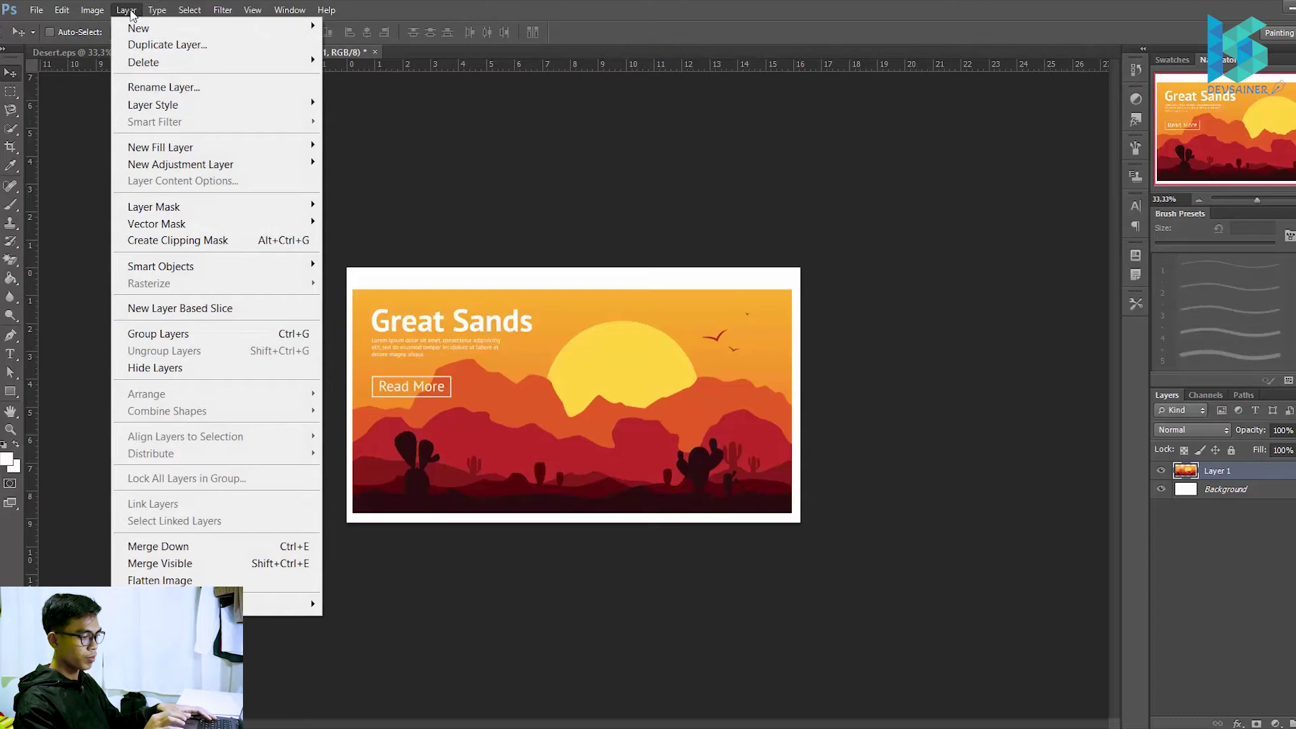
pyautogui.moveTo(87, 13)
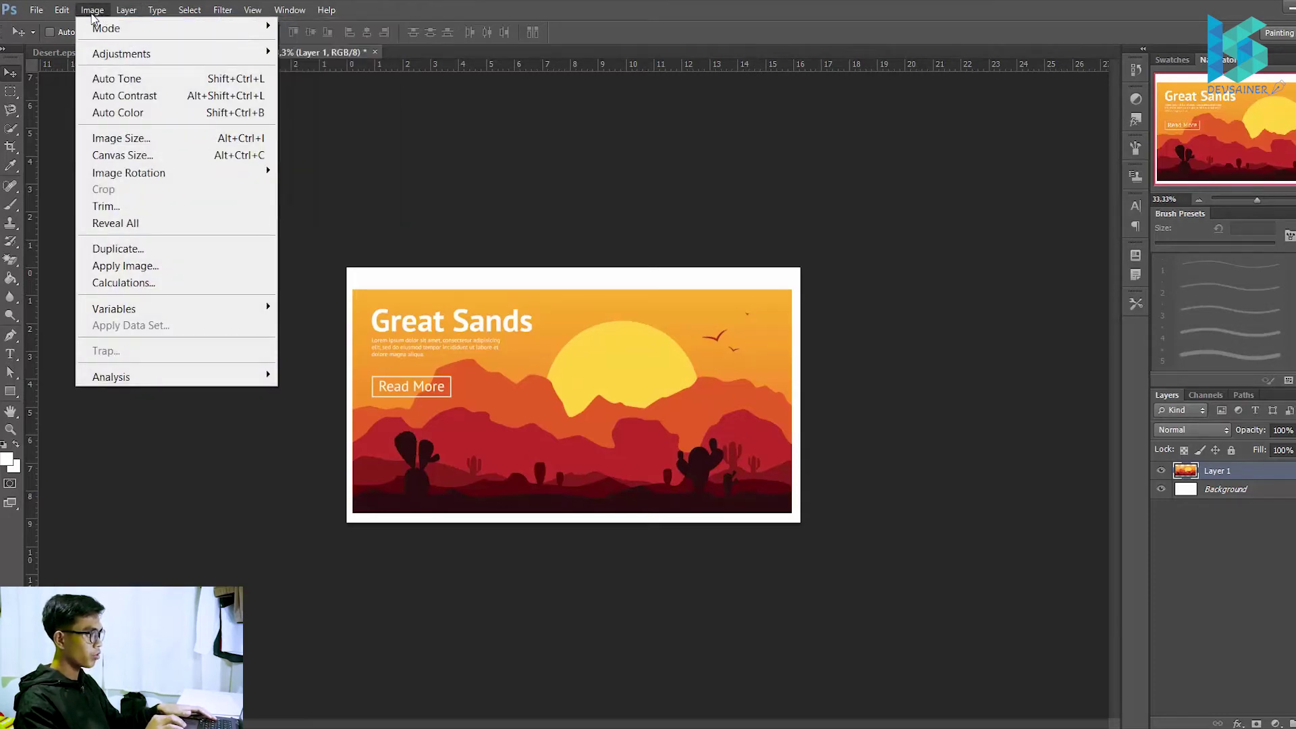
pyautogui.moveTo(115, 54)
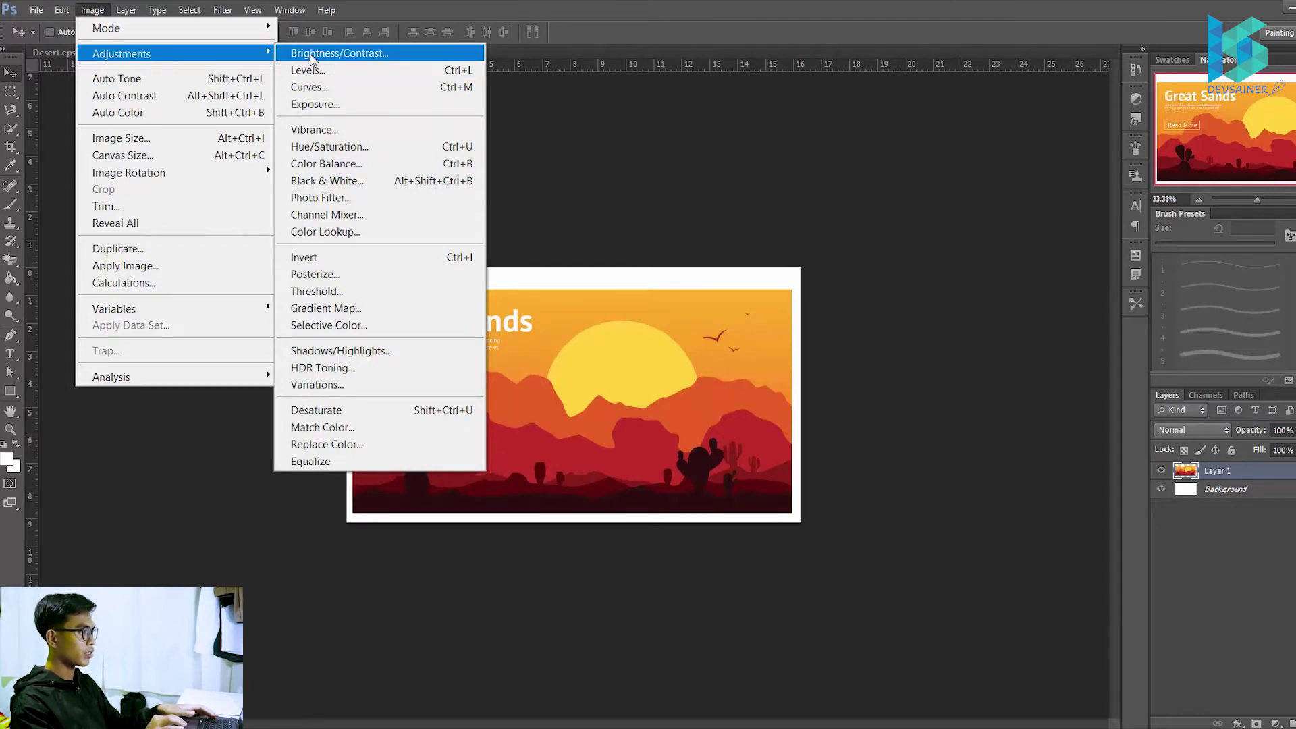
pyautogui.click(312, 54)
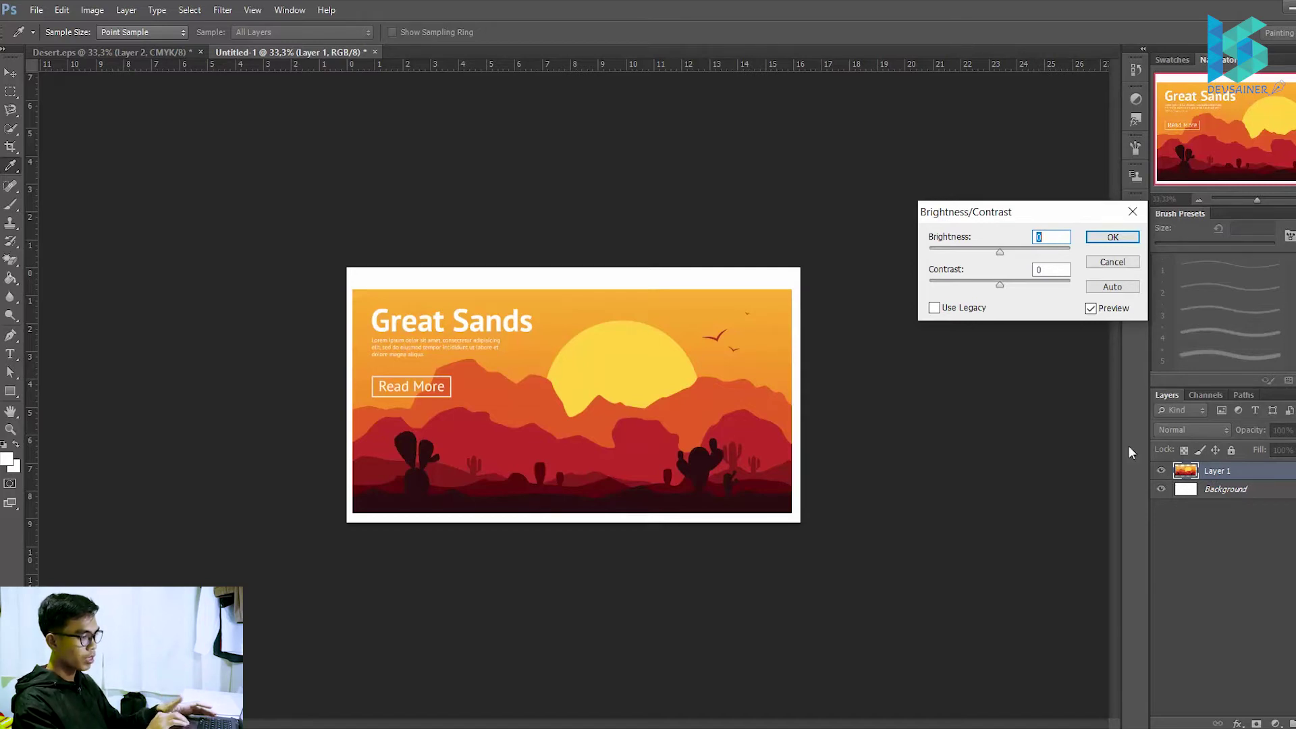
pyautogui.moveTo(1000, 253); pyautogui.dragTo(966, 257)
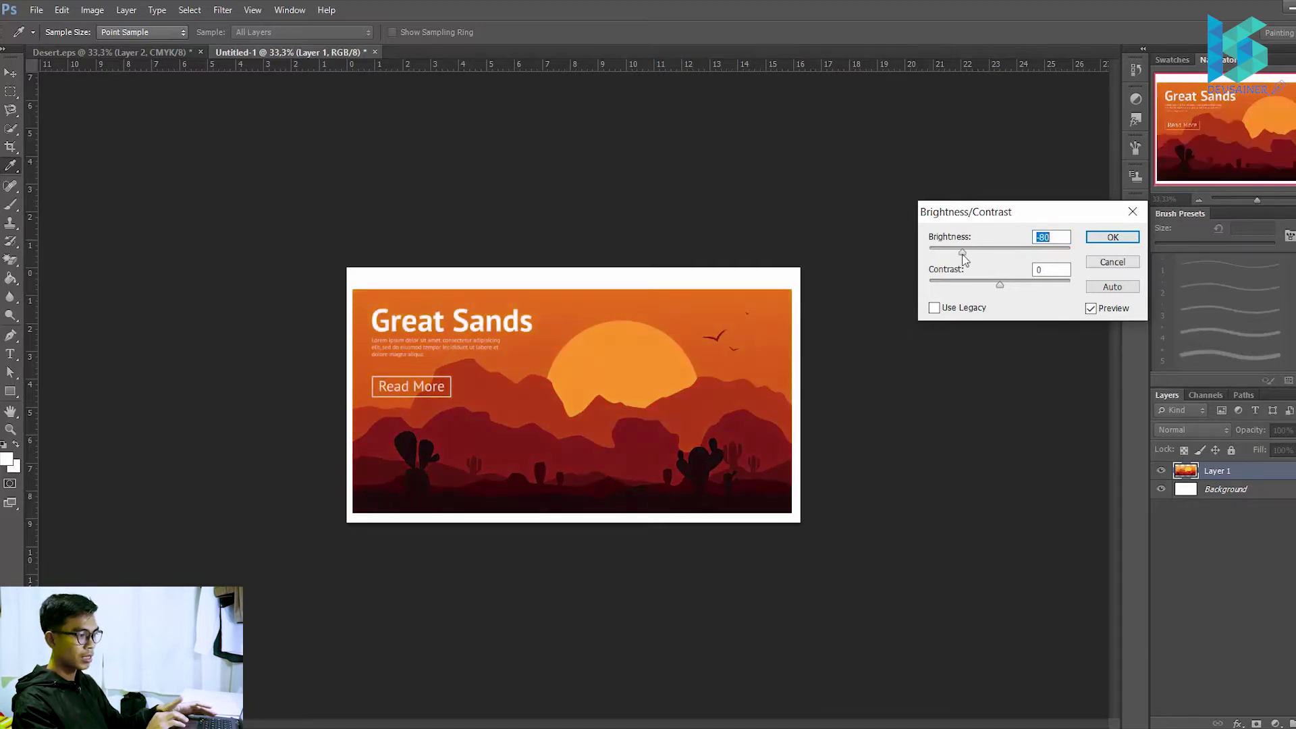
pyautogui.click(1125, 239)
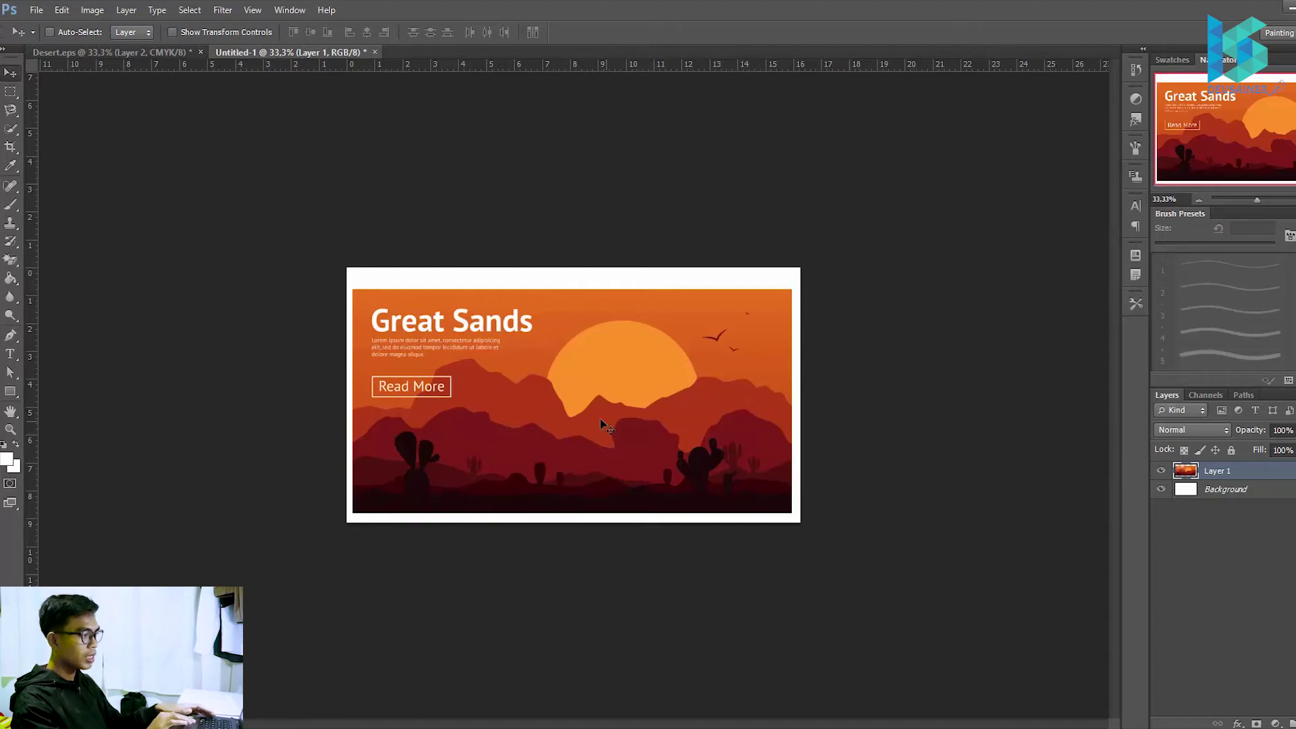
pyautogui.hotkey('ctrl', 'z')
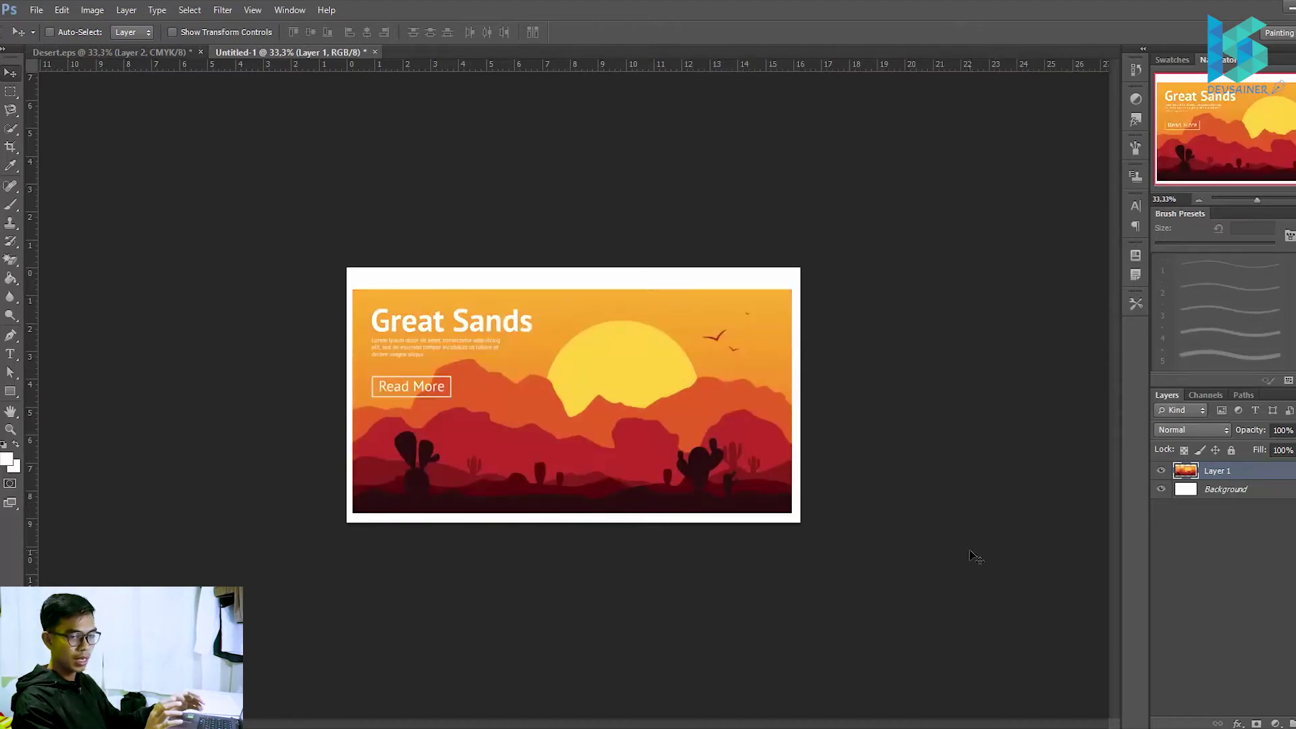
# - Add a Brightness/Contrast adjustment layer above Layer 1 with brightness -150
pyautogui.click(1275, 723)
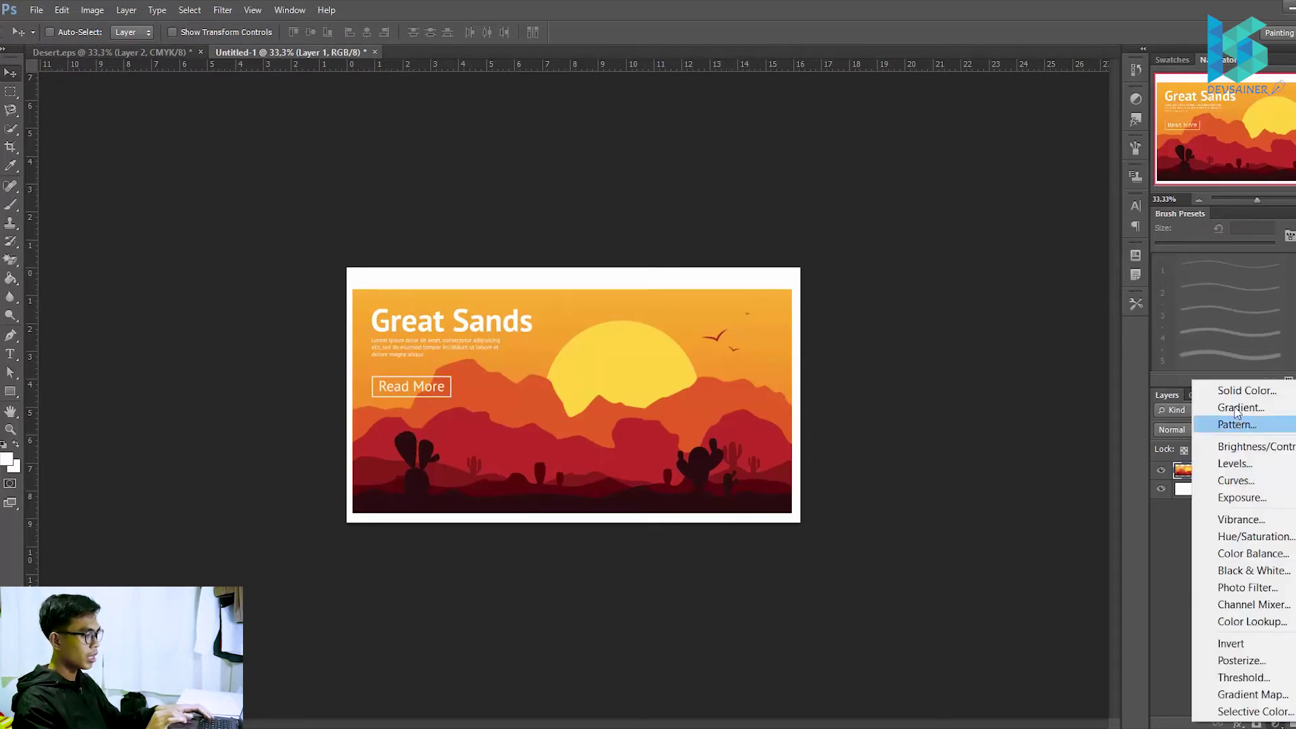
pyautogui.click(1257, 446)
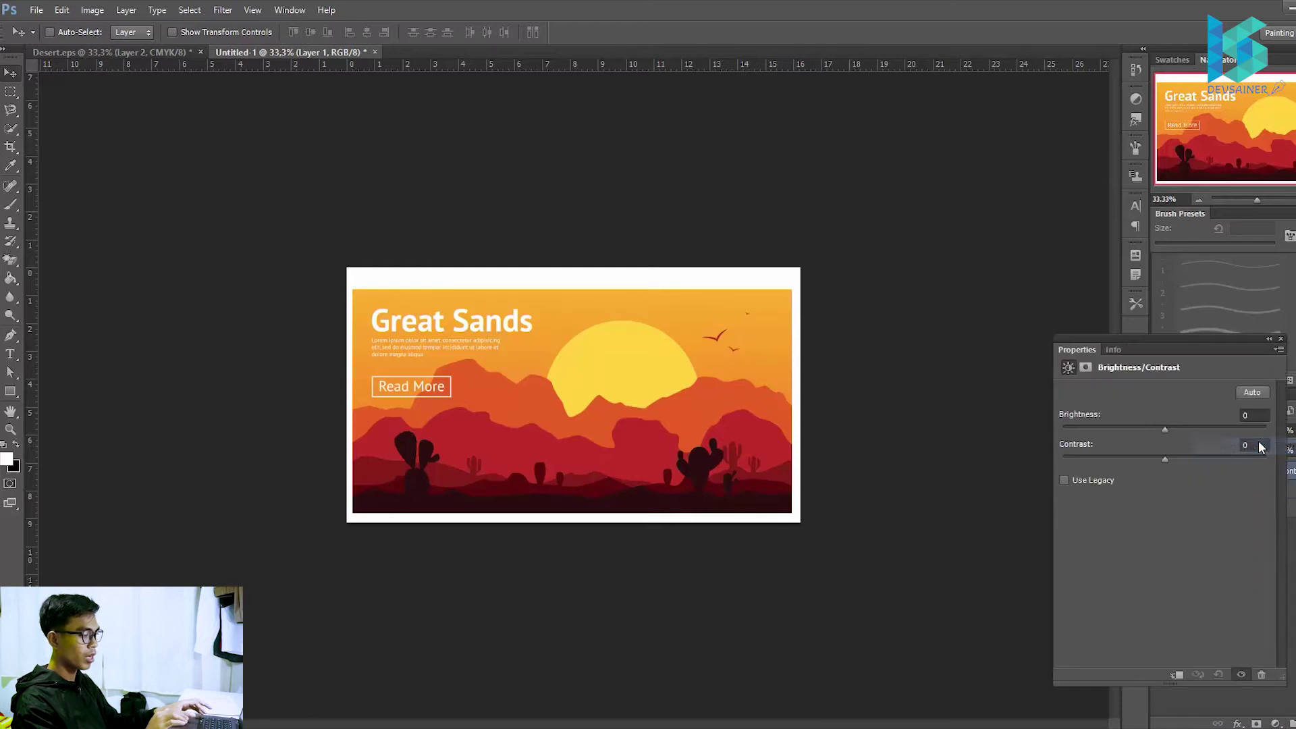
pyautogui.moveTo(1137, 350); pyautogui.dragTo(900, 268)
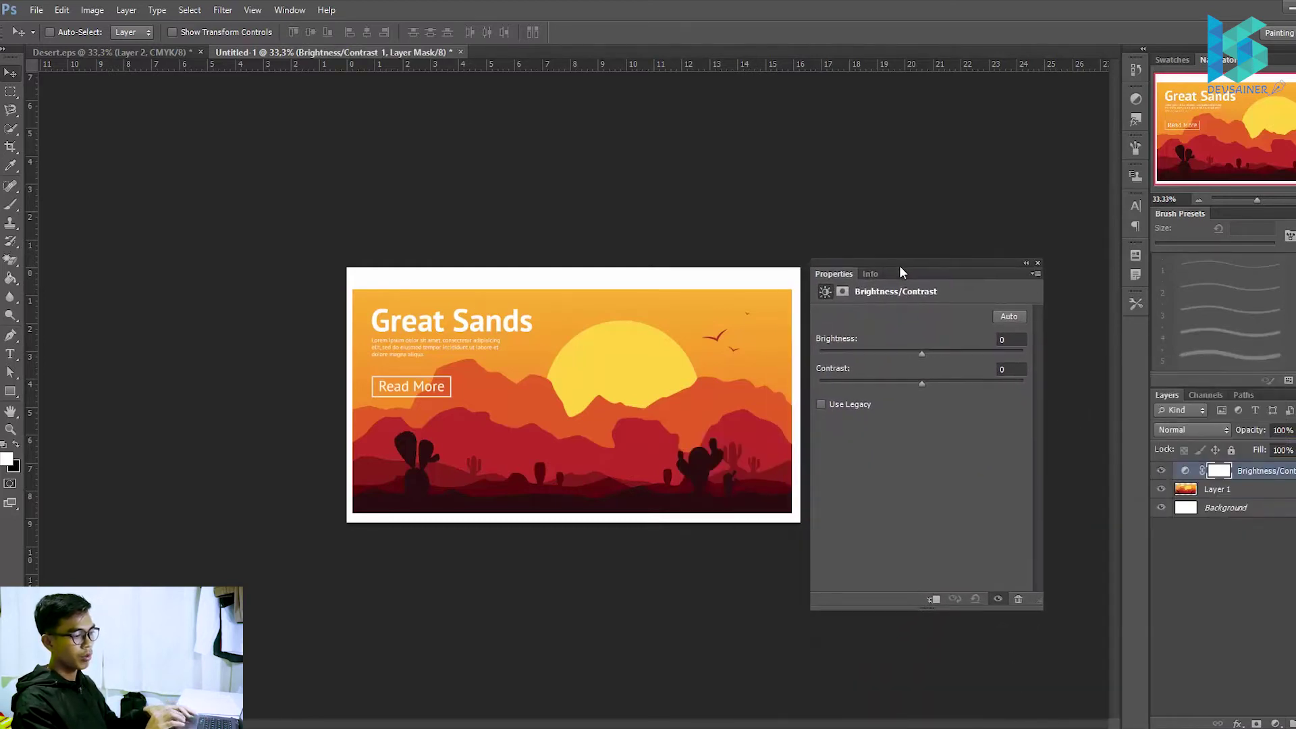
pyautogui.moveTo(900, 353); pyautogui.dragTo(813, 347)
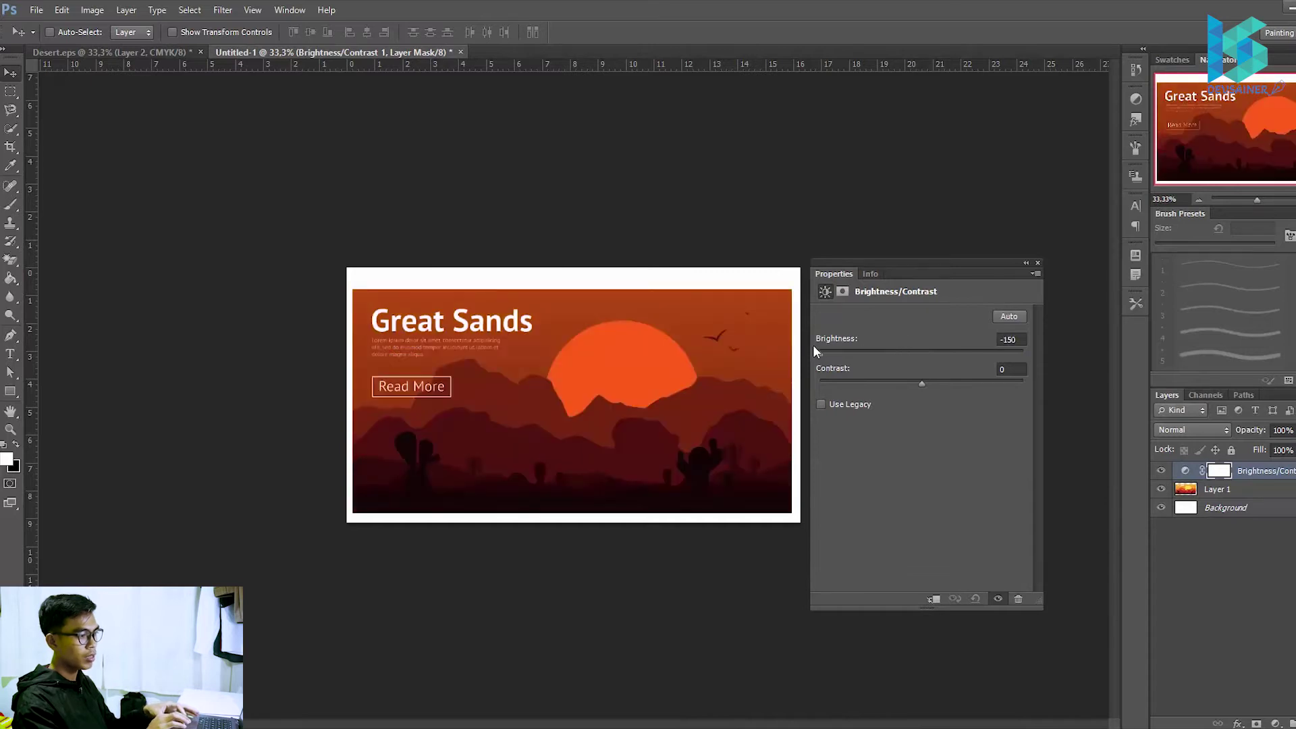
pyautogui.click(1037, 262)
# - Toggle the Brightness/Contrast adjustment layer's visibility to compare the artwork with and without the adjustment
pyautogui.click(1161, 472)
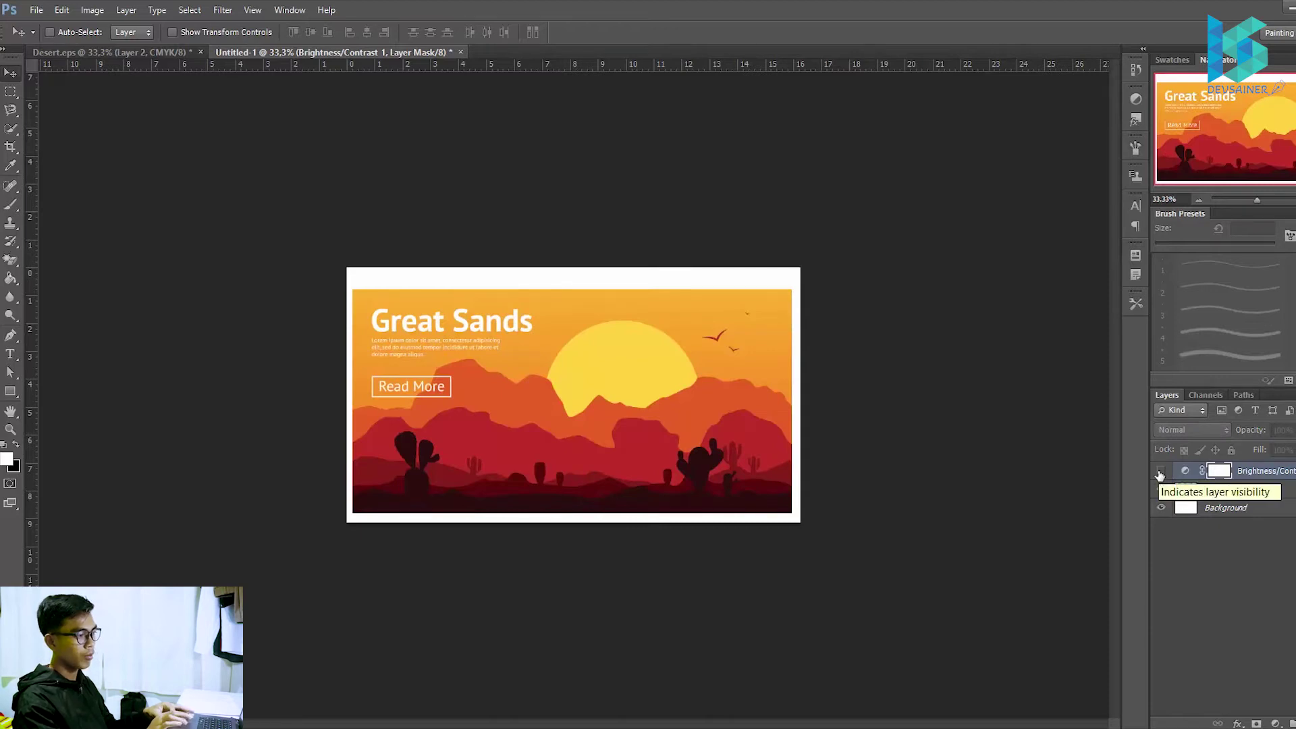
pyautogui.click(1160, 473)
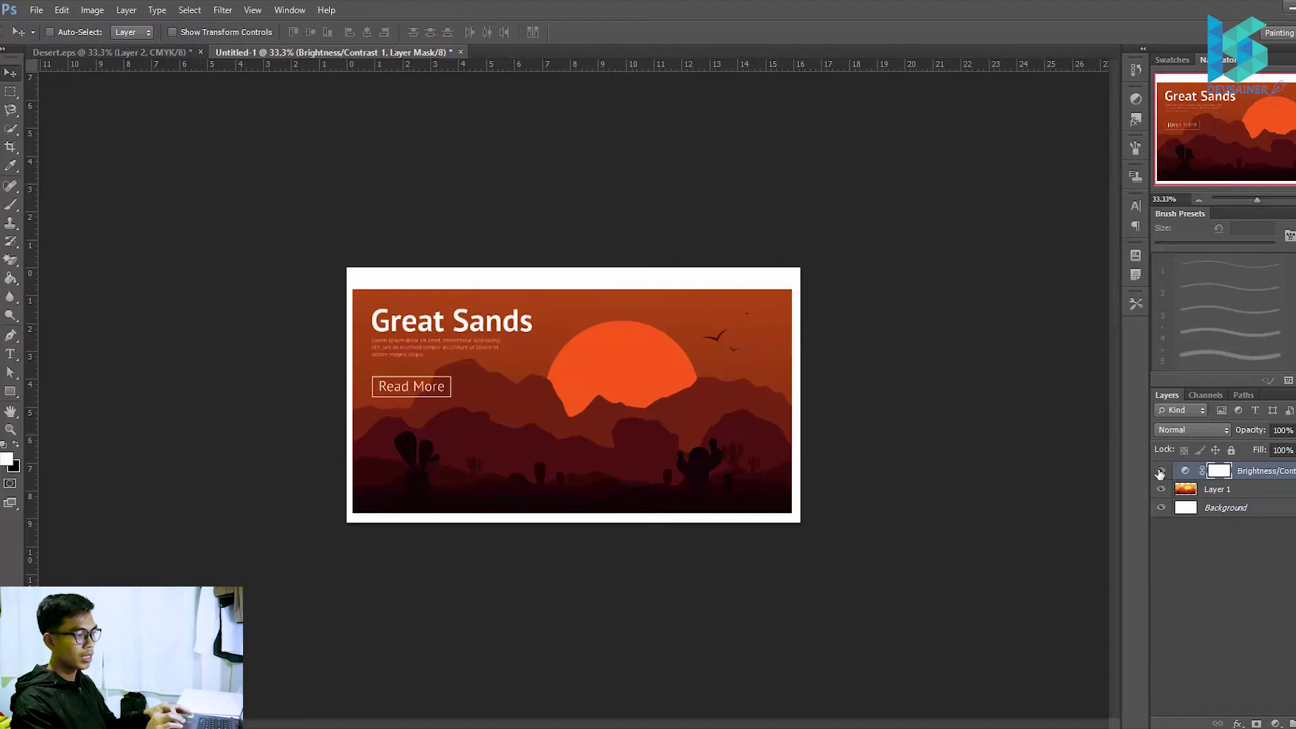
pyautogui.click(1162, 472)
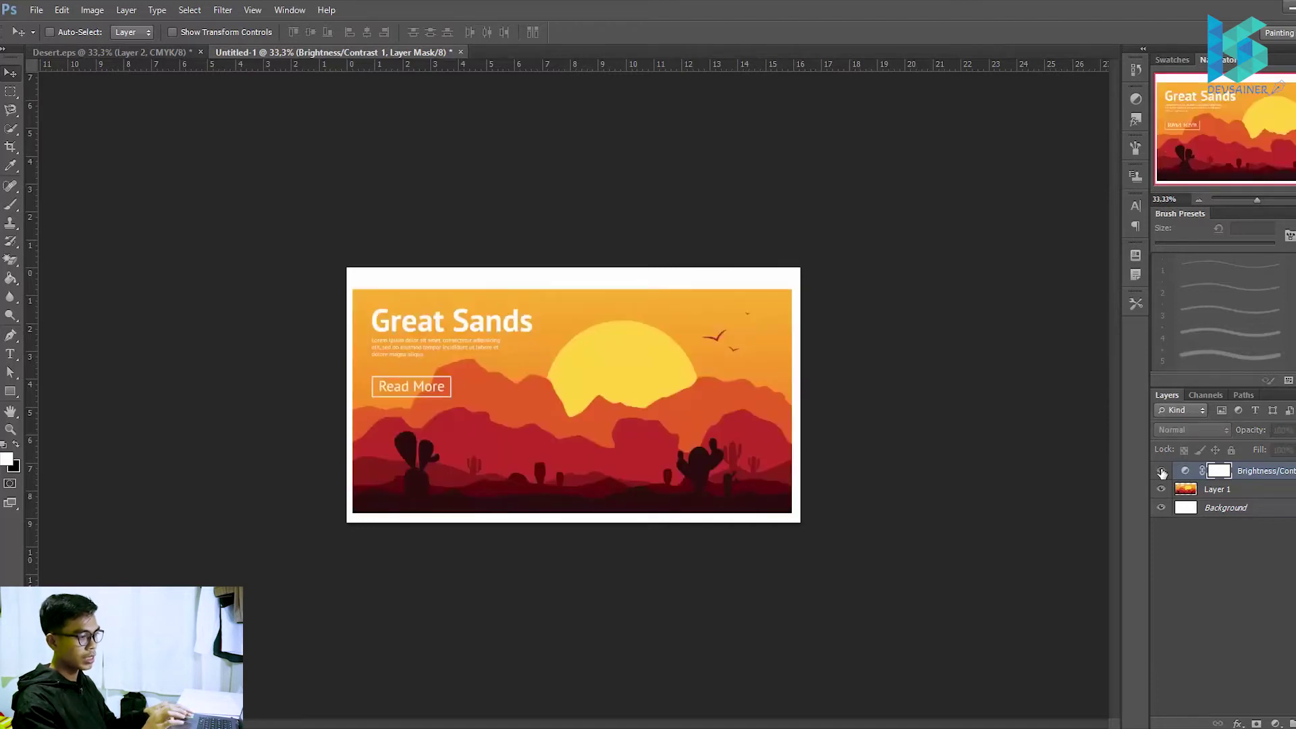
pyautogui.click(1161, 472)
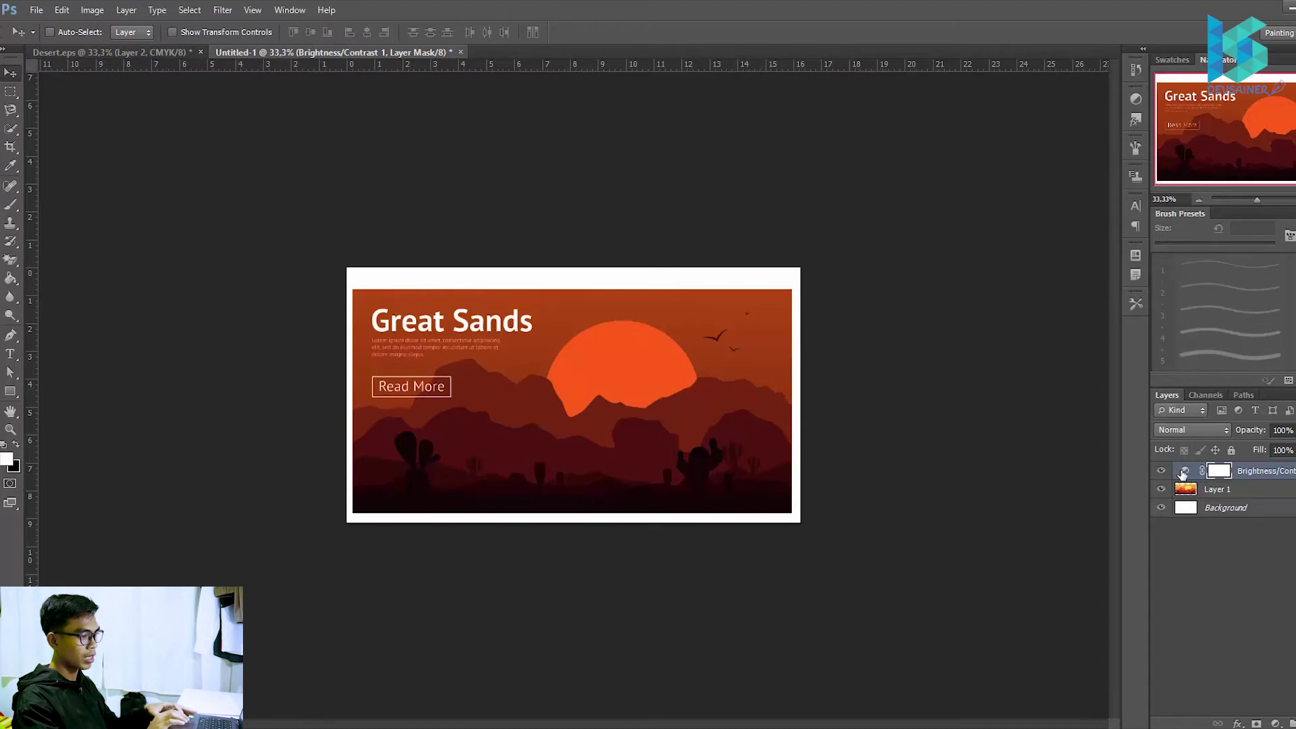
# - Reopen the Brightness/Contrast adjustment layer's settings and raise the brightness slightly above zero
pyautogui.doubleClick(1185, 472)
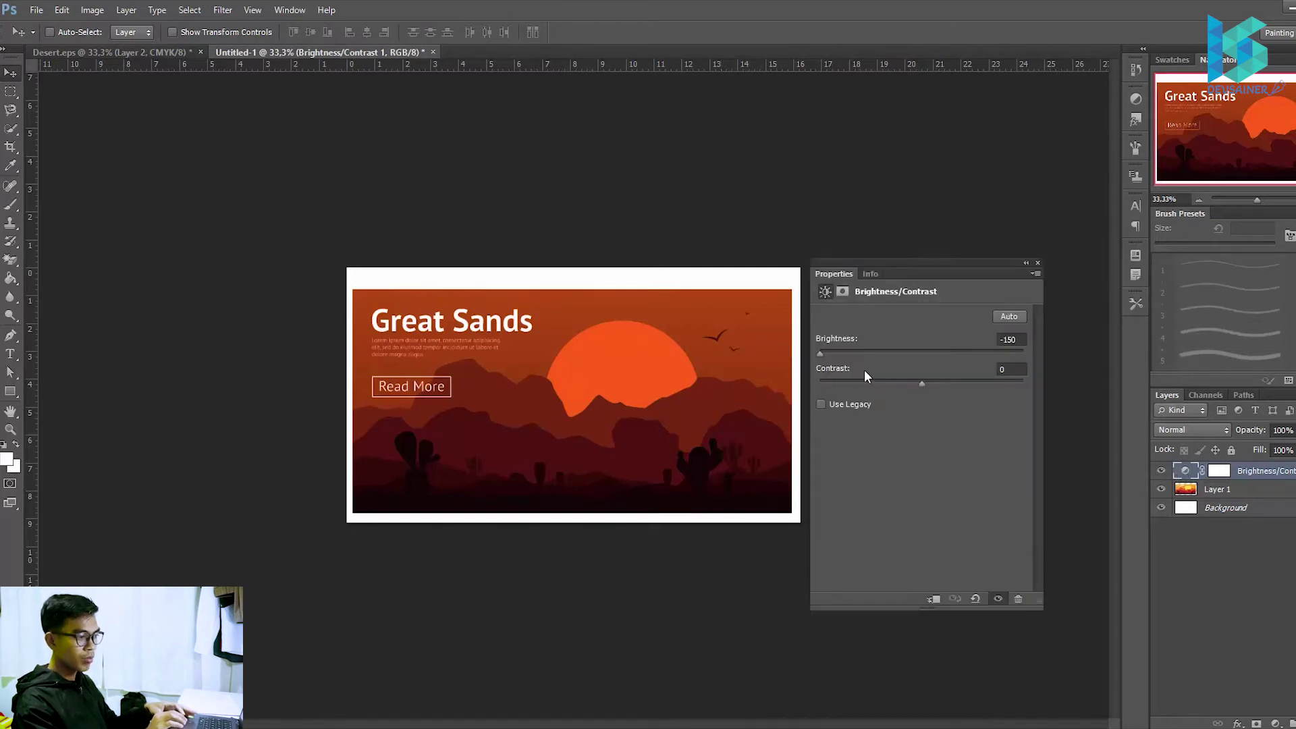
pyautogui.moveTo(925, 351)
pyautogui.mouseDown()
pyautogui.moveTo(968, 350)
pyautogui.moveTo(942, 354)
pyautogui.mouseUp()
pyautogui.click(1038, 263)
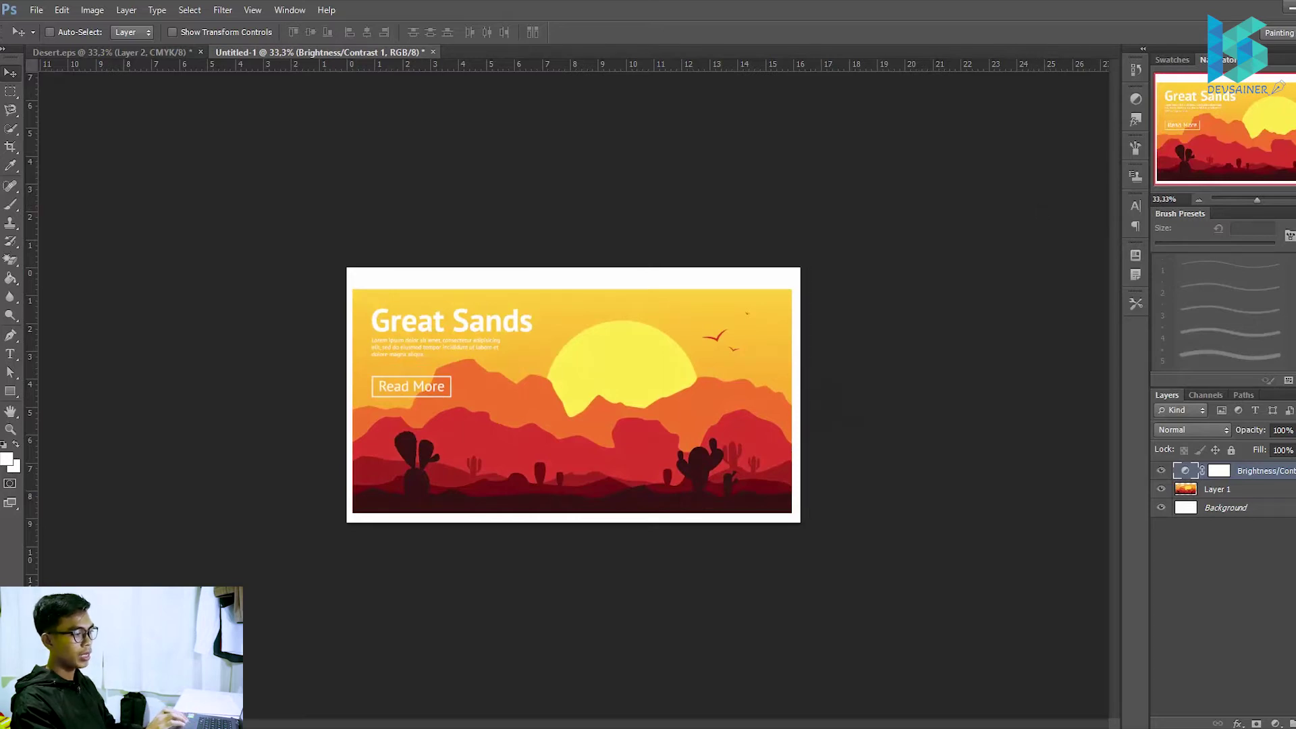
# - Merge the Brightness/Contrast adjustment layer with Layer 1, and undo the merge
pyautogui.click(1264, 494)
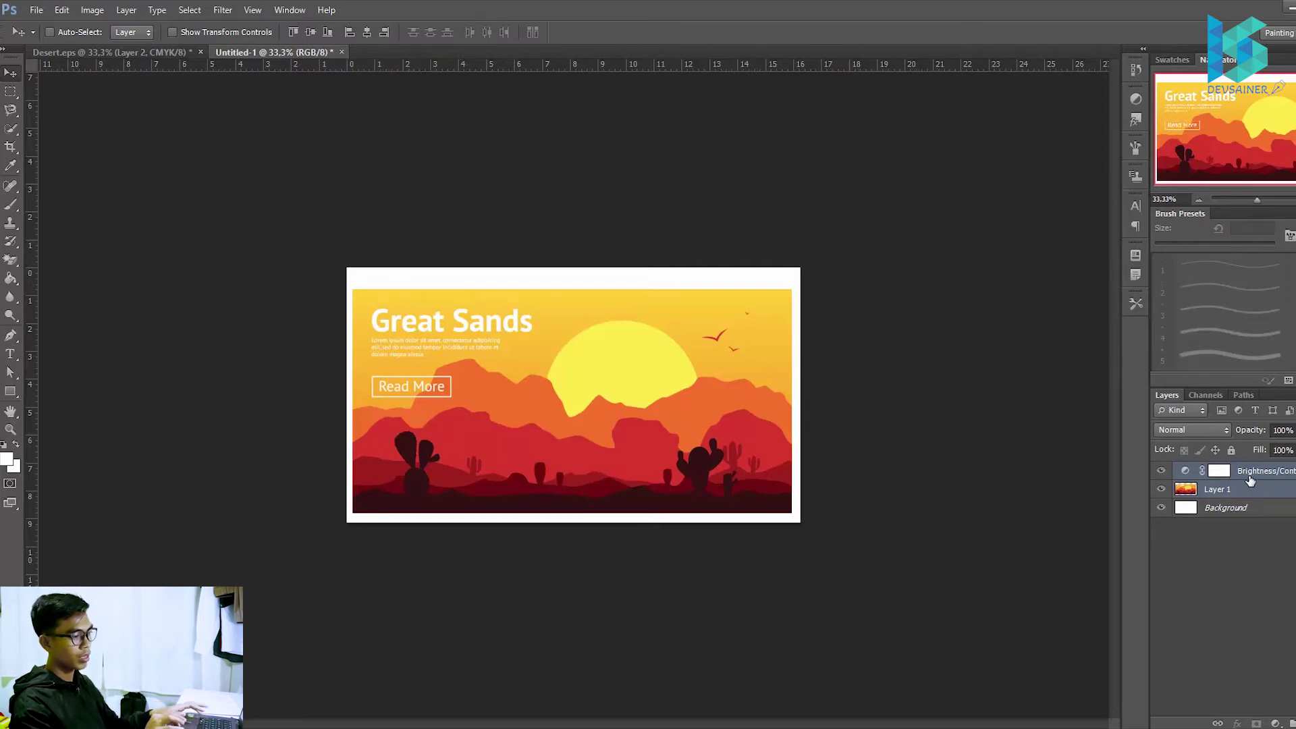
pyautogui.hotkey('ctrl', 'e')
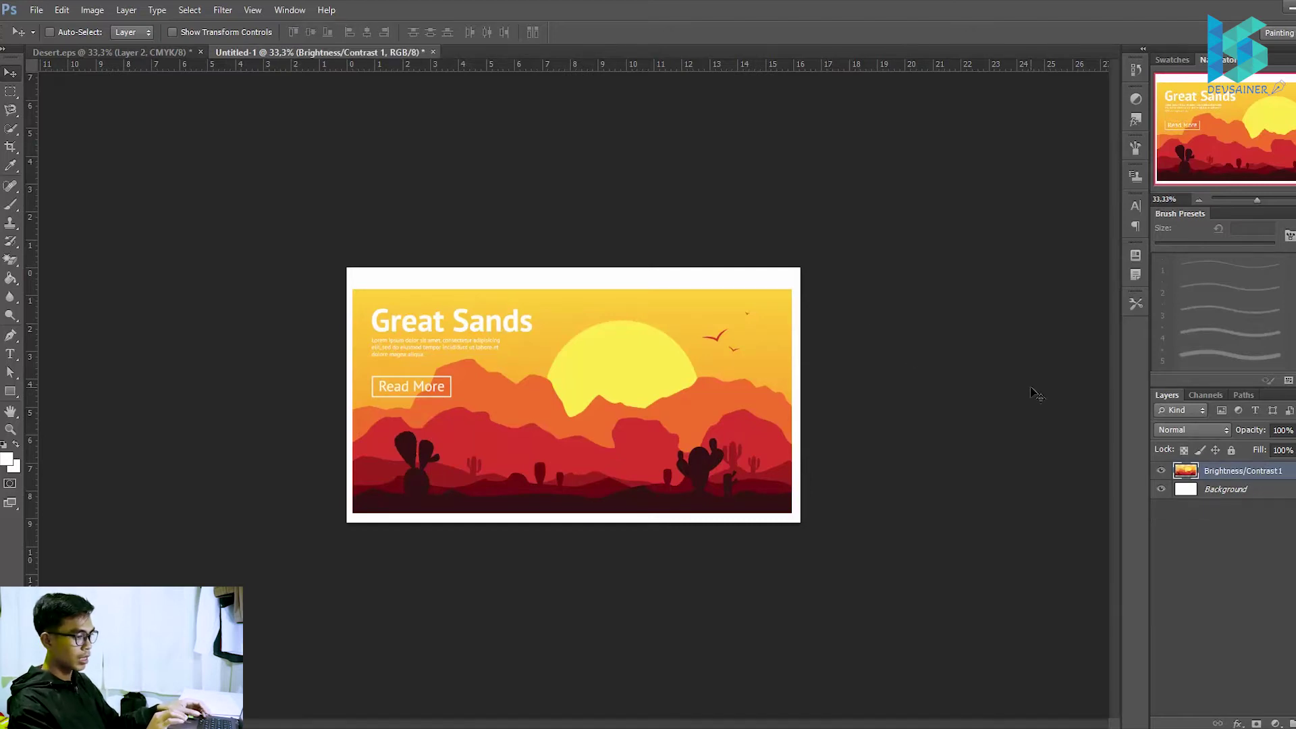
pyautogui.hotkey('ctrl', 'z')
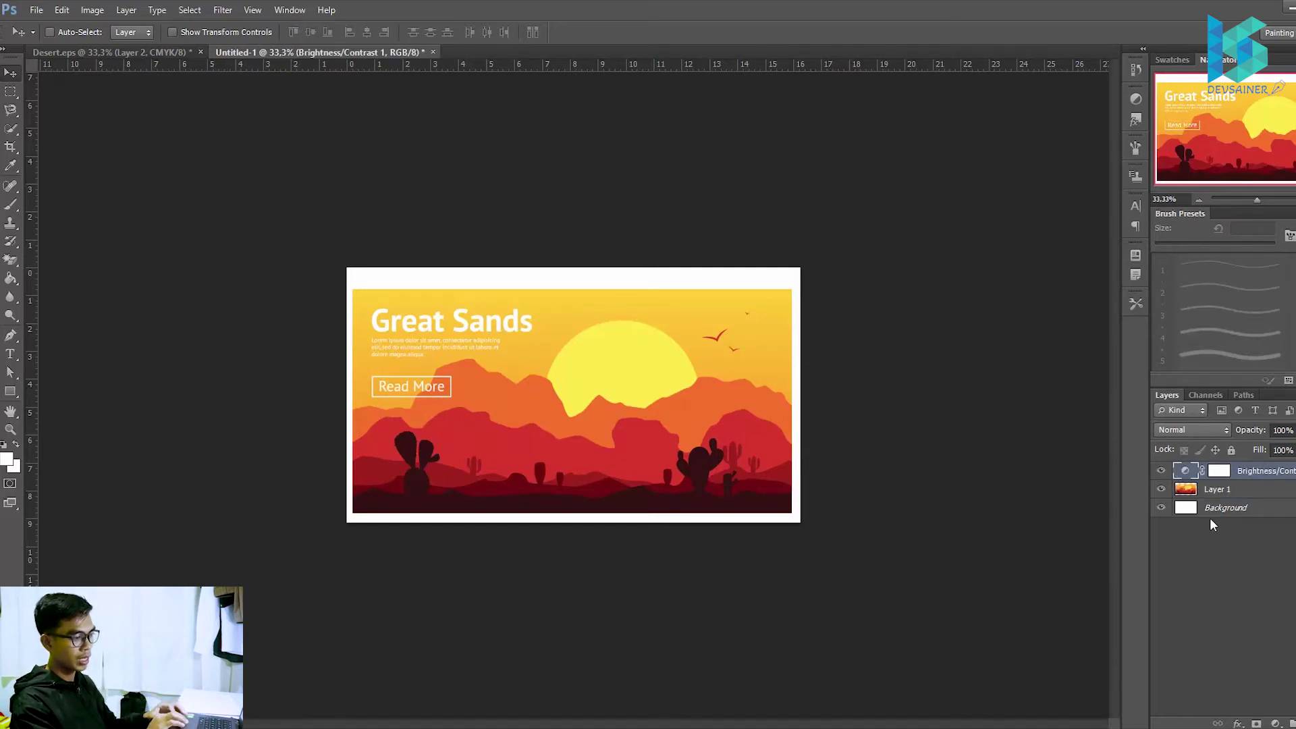
# - Delete the Brightness/Contrast adjustment layer above Layer 1
pyautogui.press('Delete')
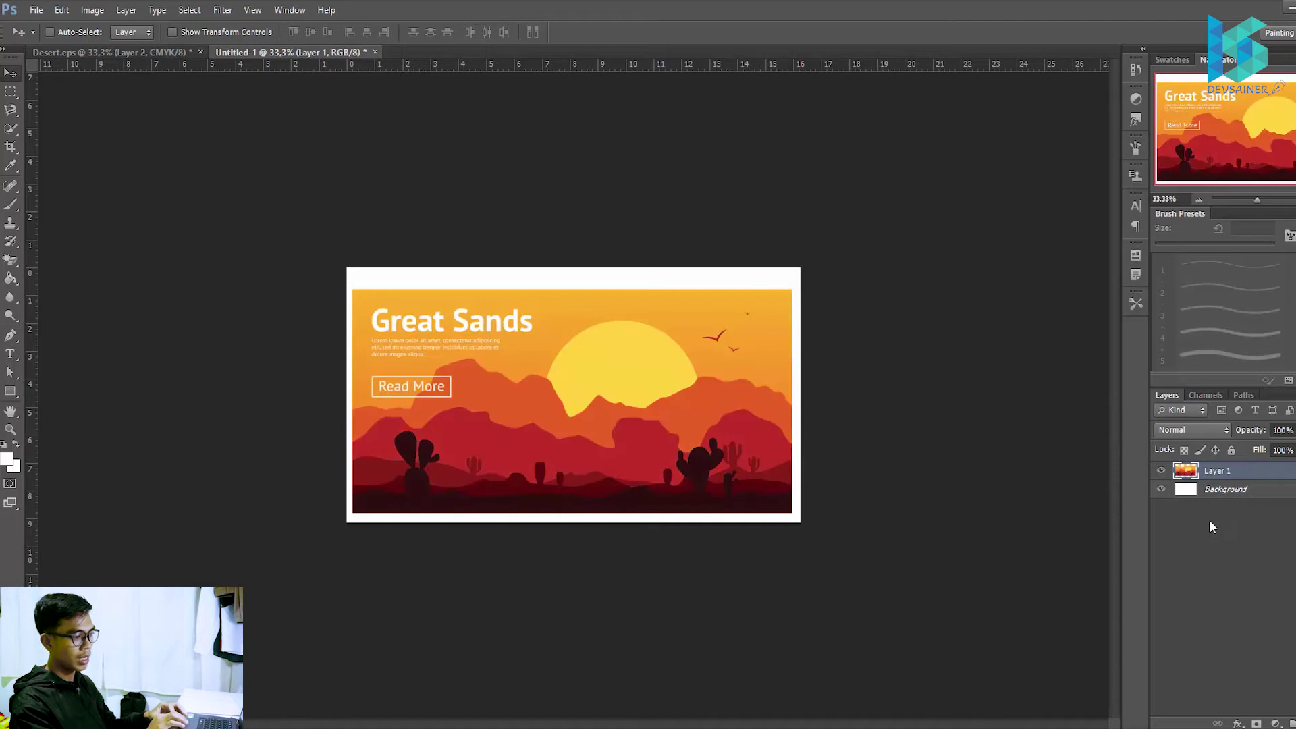
pyautogui.click(1275, 723)
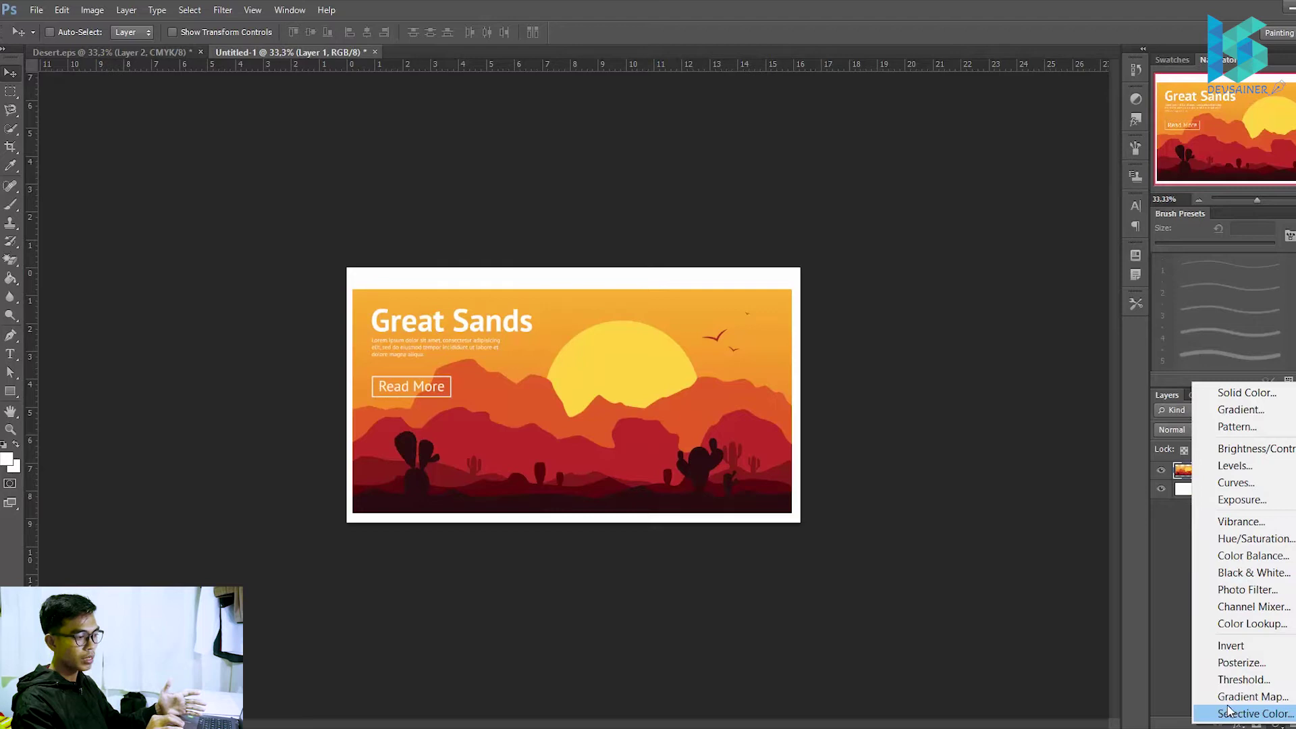
pyautogui.click(1040, 525)
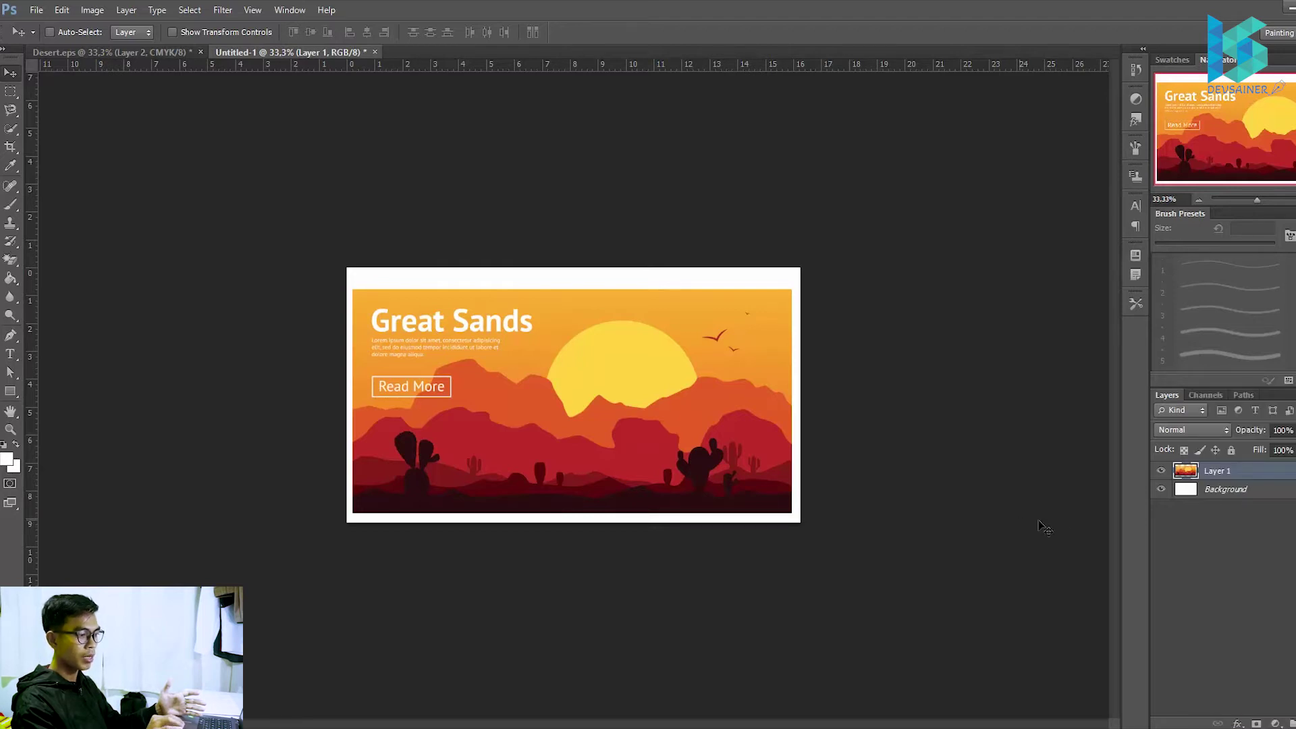
# - Convert the locked Background into a regular layer, accepting the default layer settings
pyautogui.doubleClick(1237, 495)
pyautogui.press('Return')
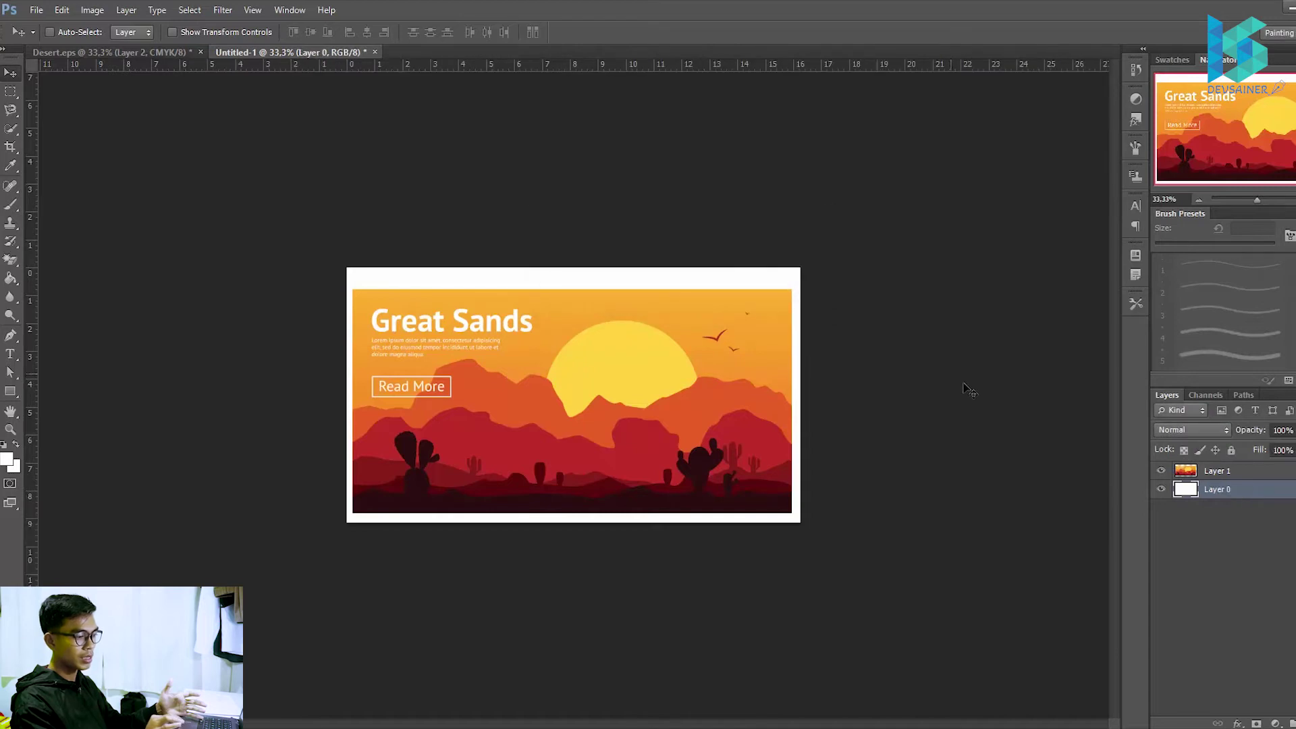
# - Add a Solid Color fill layer directly above Layer 0, coloured dark red #601b1b
pyautogui.click(1276, 723)
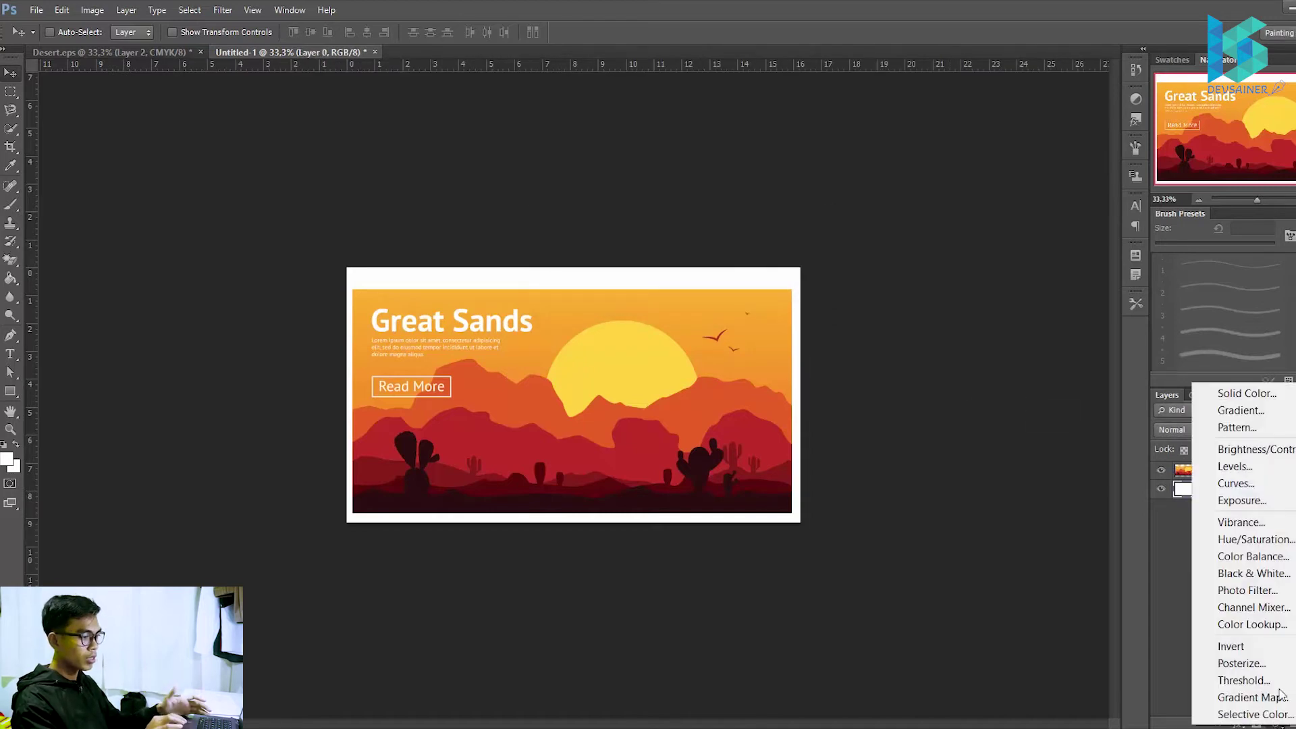
pyautogui.click(1264, 396)
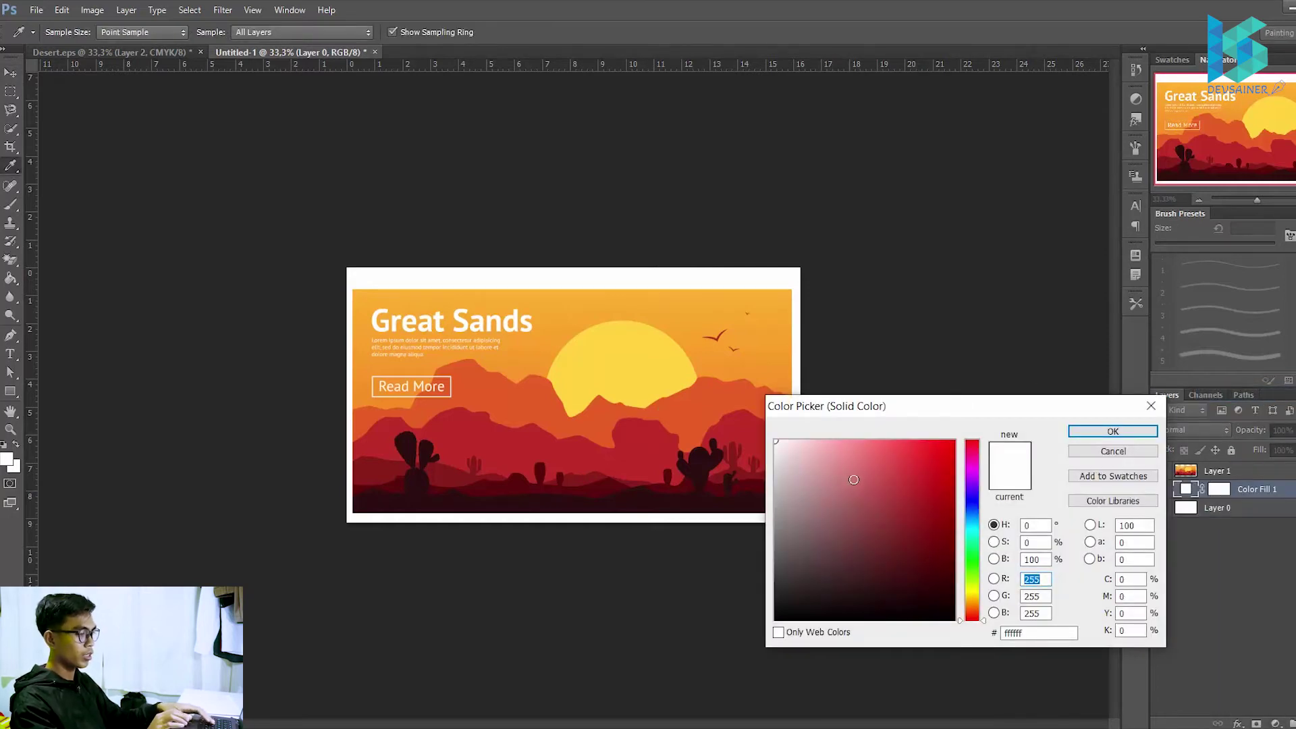
pyautogui.click(794, 484)
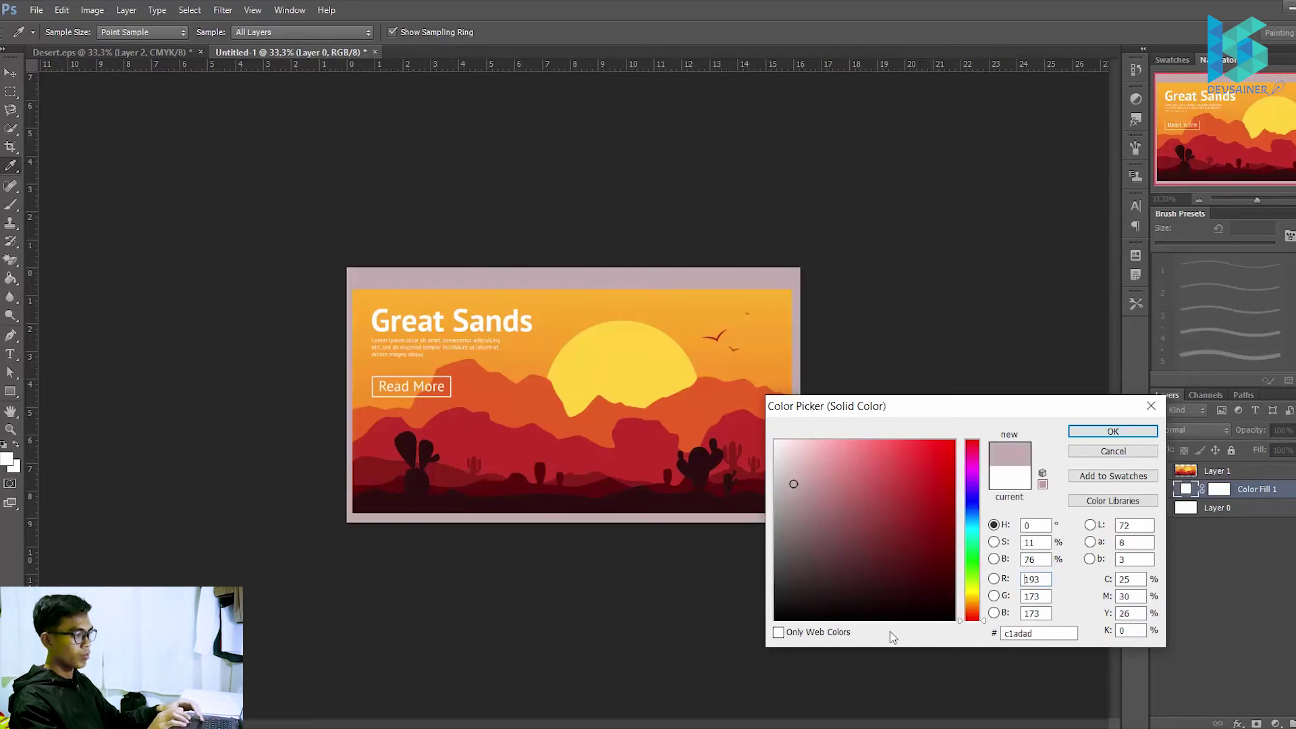
pyautogui.click(894, 464)
pyautogui.moveTo(902, 521); pyautogui.dragTo(905, 553)
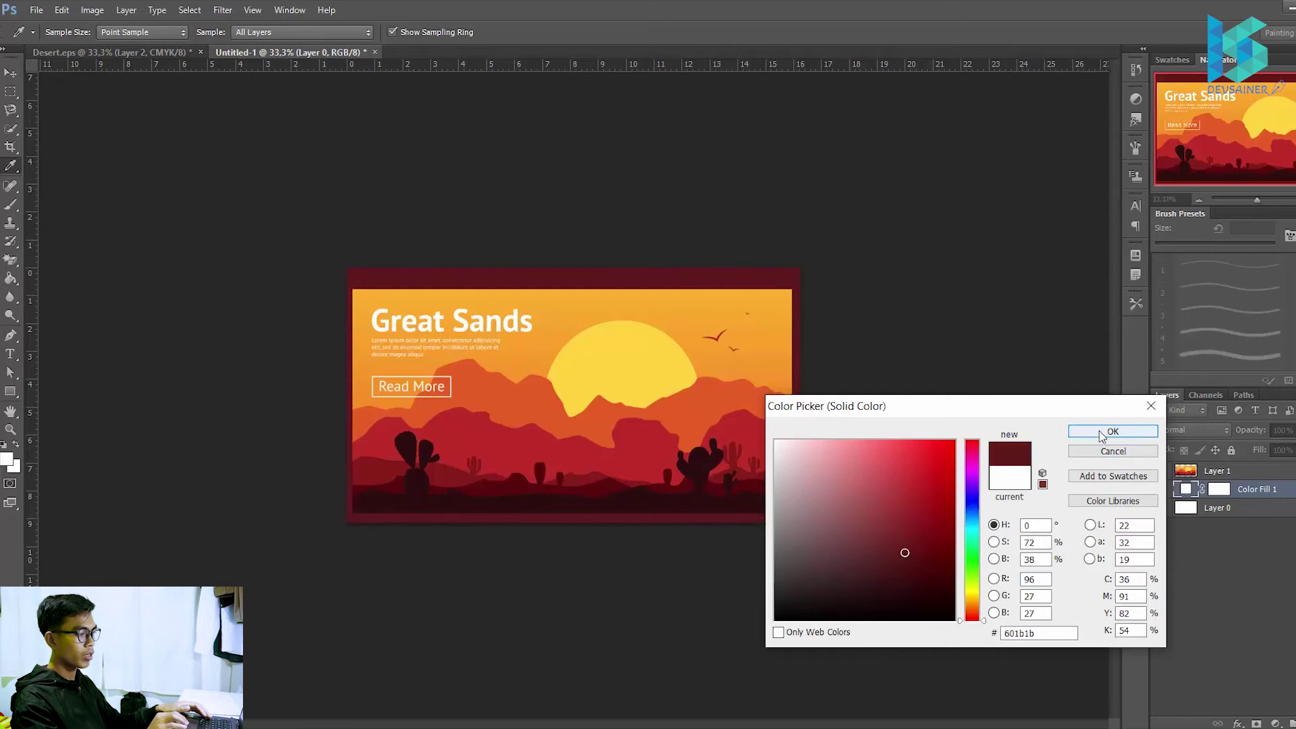
pyautogui.click(1100, 431)
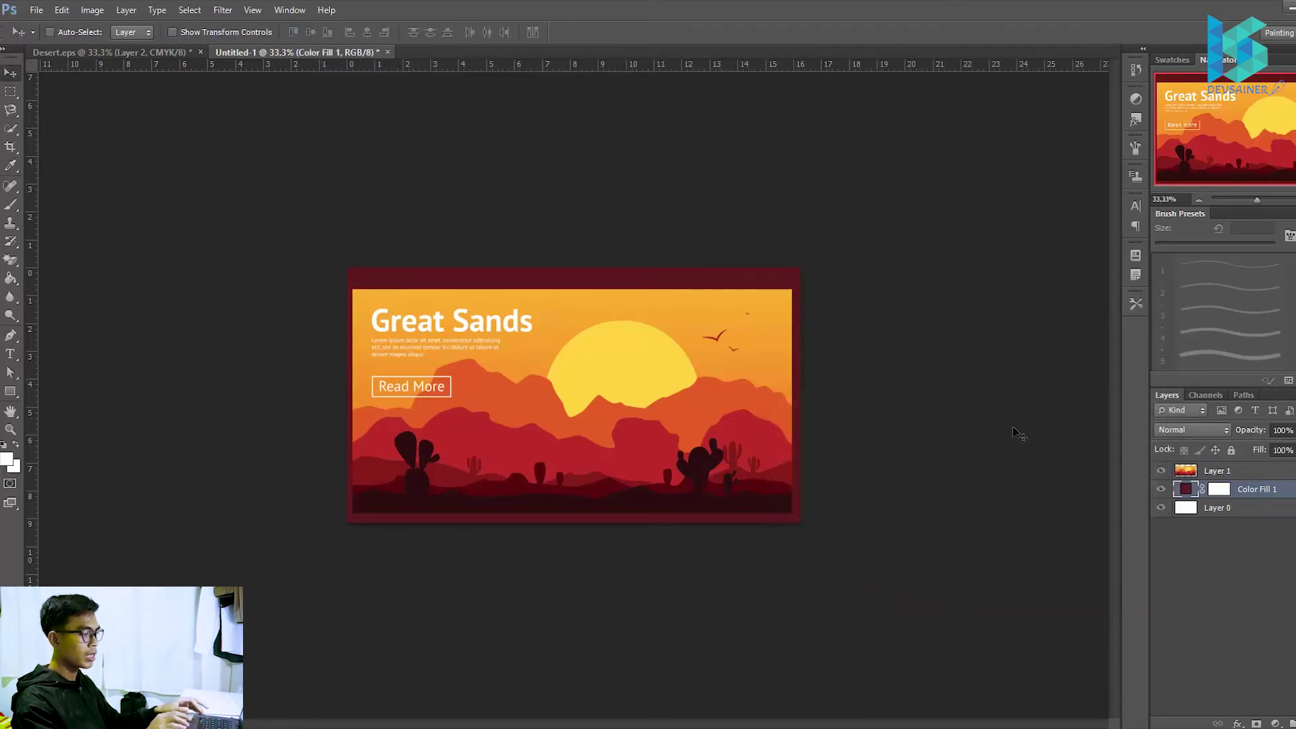
# - Move the dark red Color Fill 1 layer above Layer 1 in the layer stack
pyautogui.hotkey('ctrl', '+')
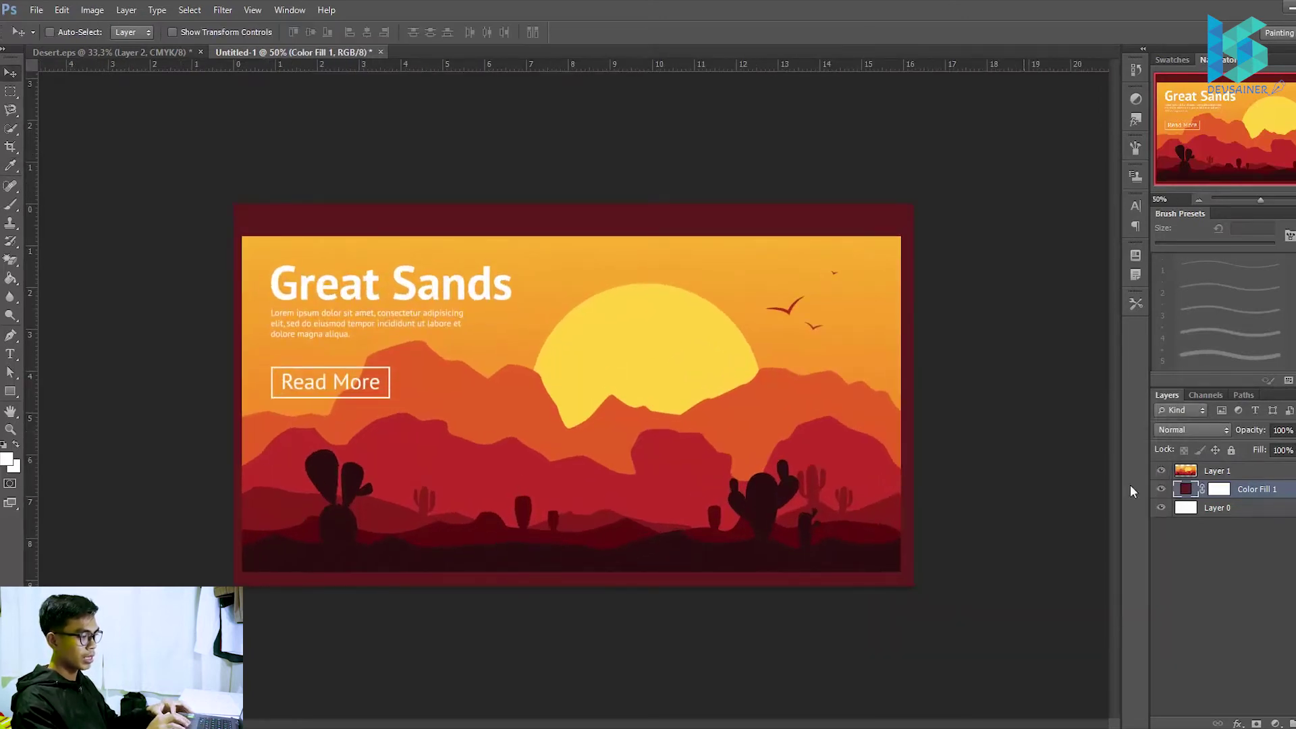
pyautogui.click(1259, 507)
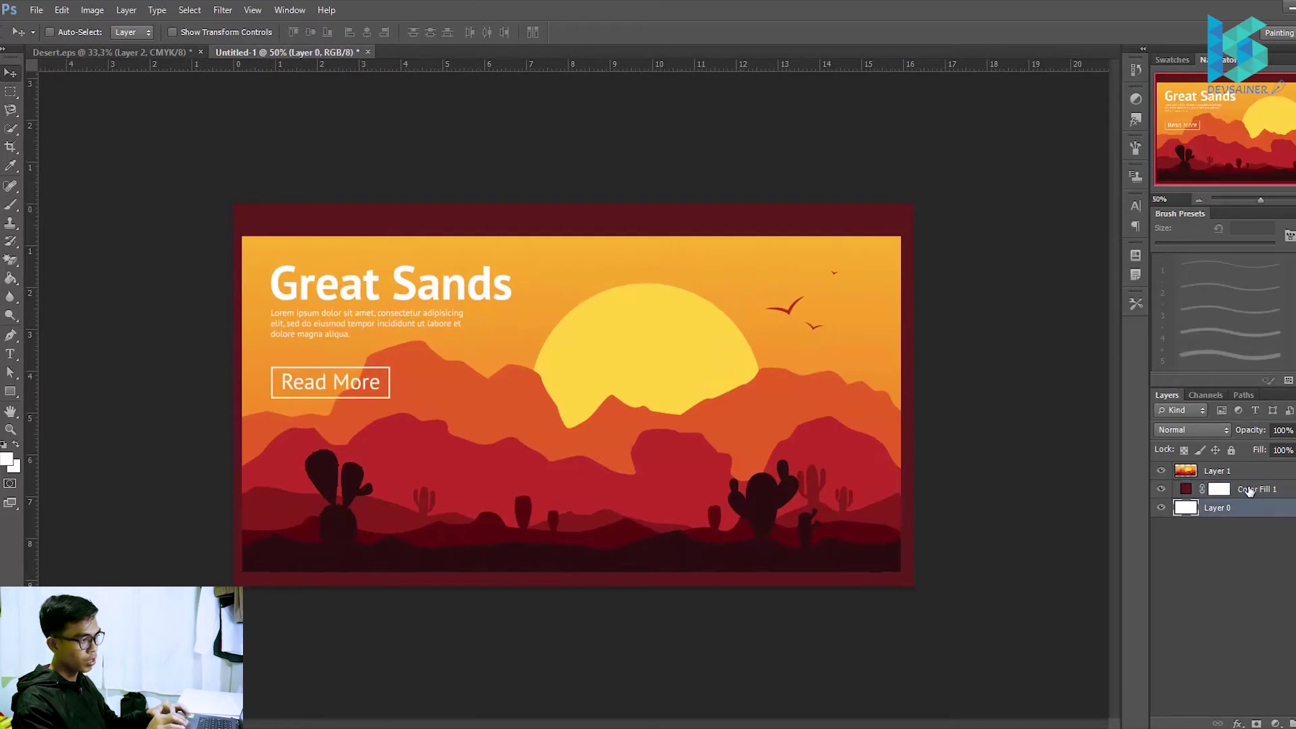
pyautogui.click(1250, 490)
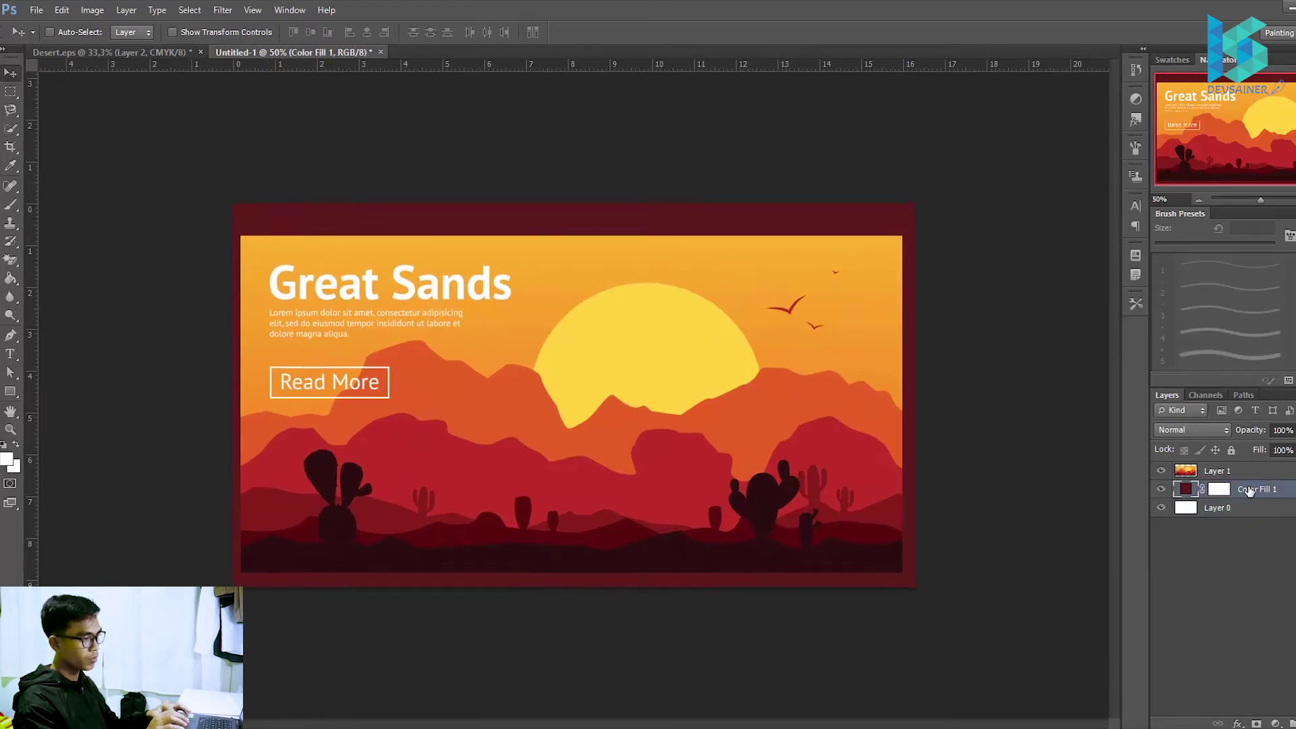
pyautogui.hotkey('ctrl', '+')
pyautogui.hotkey('ctrl', '-')
pyautogui.hotkey('ctrl', '-')
pyautogui.hotkey('ctrl', ']')
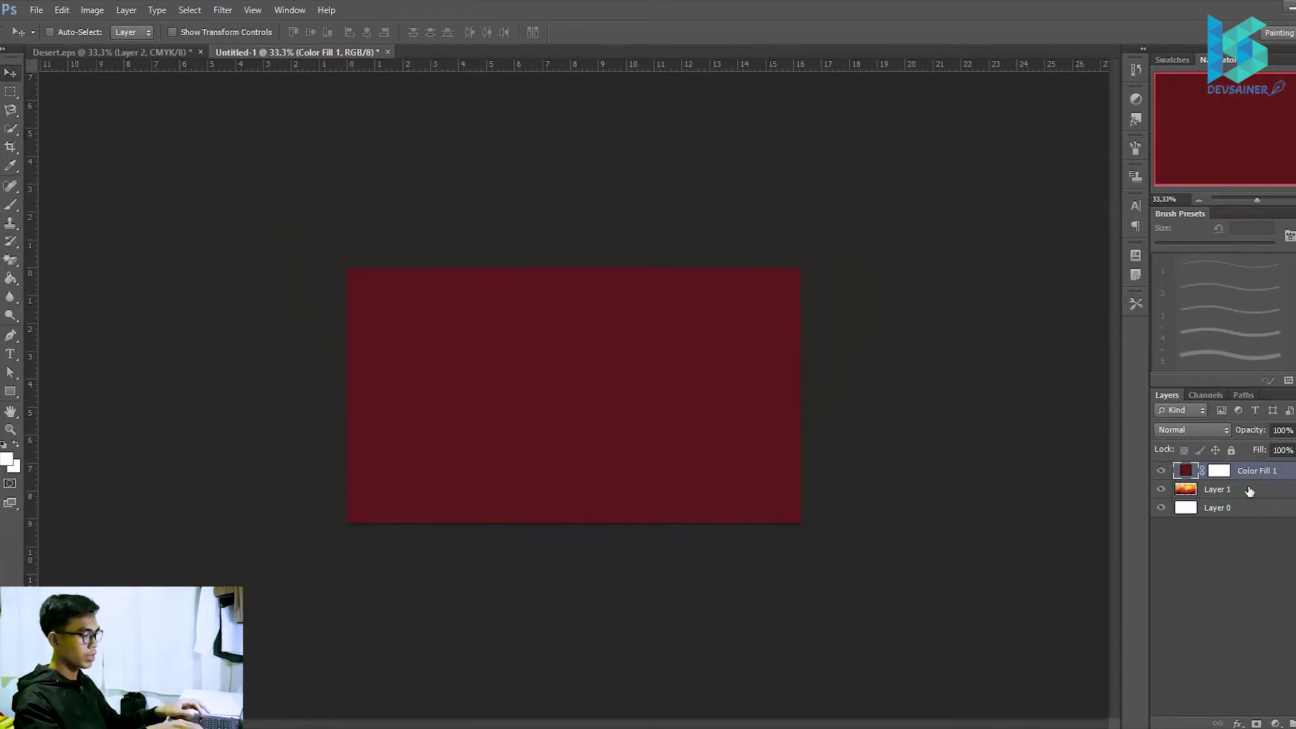
pyautogui.hotkey('ctrl', '-')
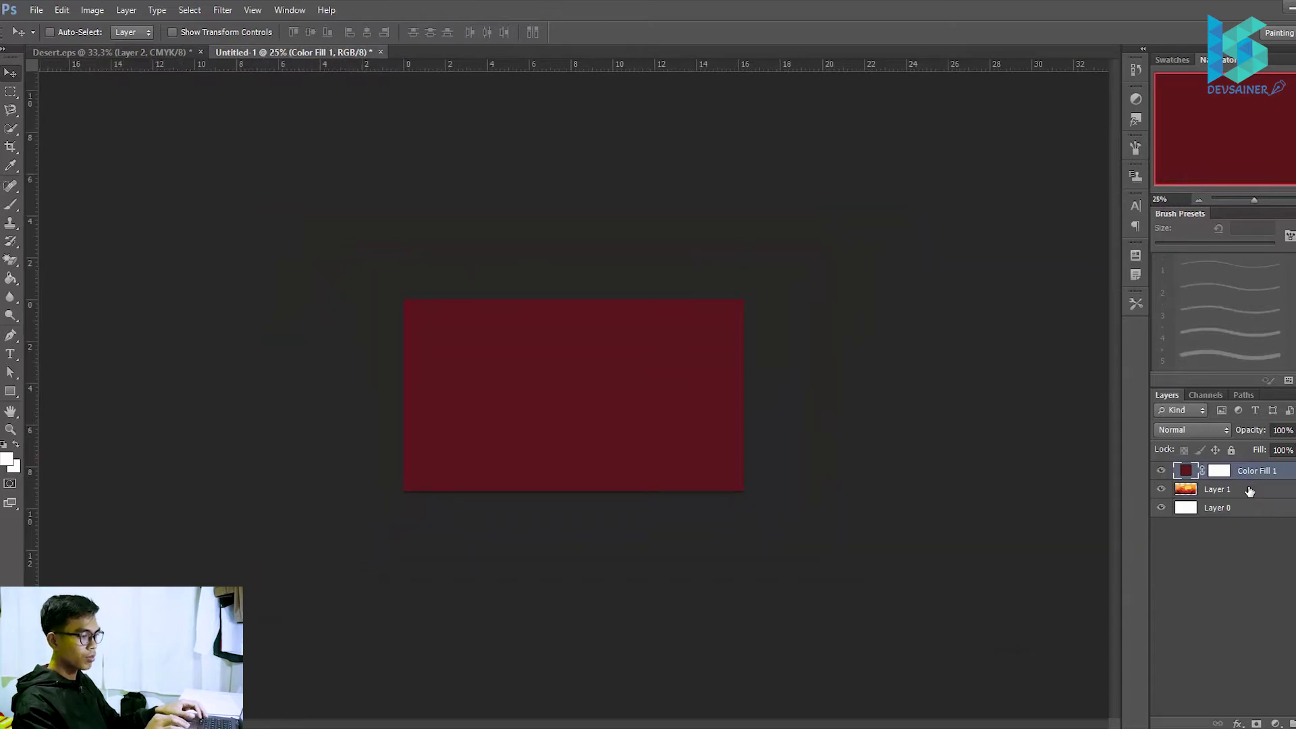
# - Hide the Color Fill 1 layer covering the artwork and delete it
pyautogui.click(1162, 471)
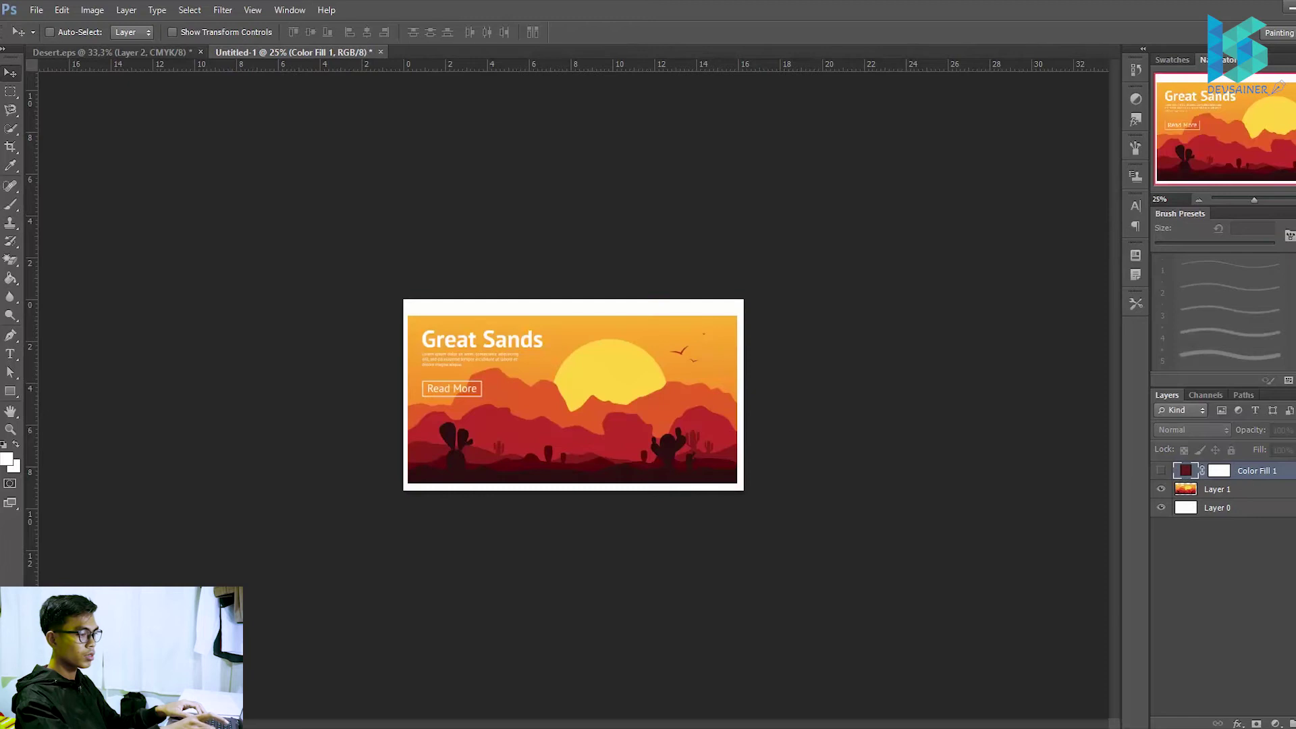
pyautogui.press('Delete')
pyautogui.hotkey('ctrl', '+')
pyautogui.hotkey('ctrl', '+')
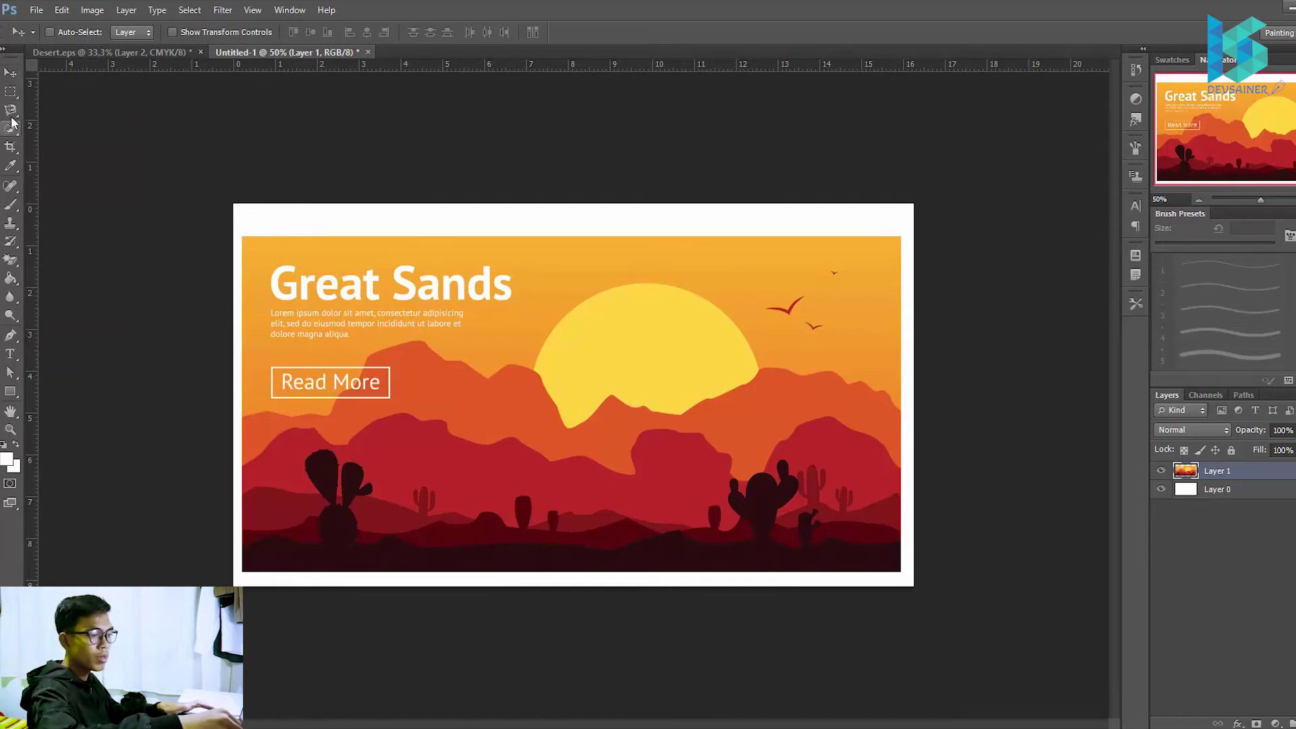
# - Select the yellow sun on Layer 1 with the Quick Selection tool and cut it to a new layer
pyautogui.click(12, 123)
pyautogui.click(12, 123)
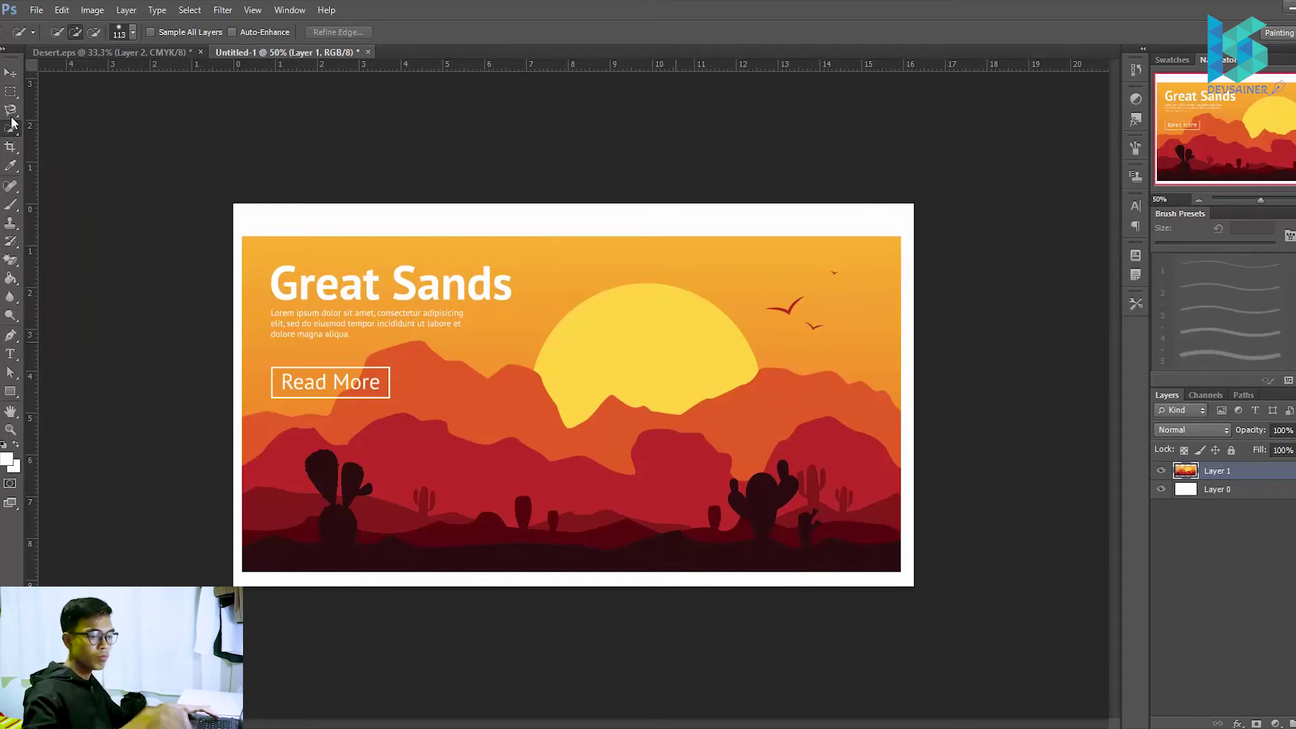
pyautogui.click(611, 336)
pyautogui.rightClick(614, 343)
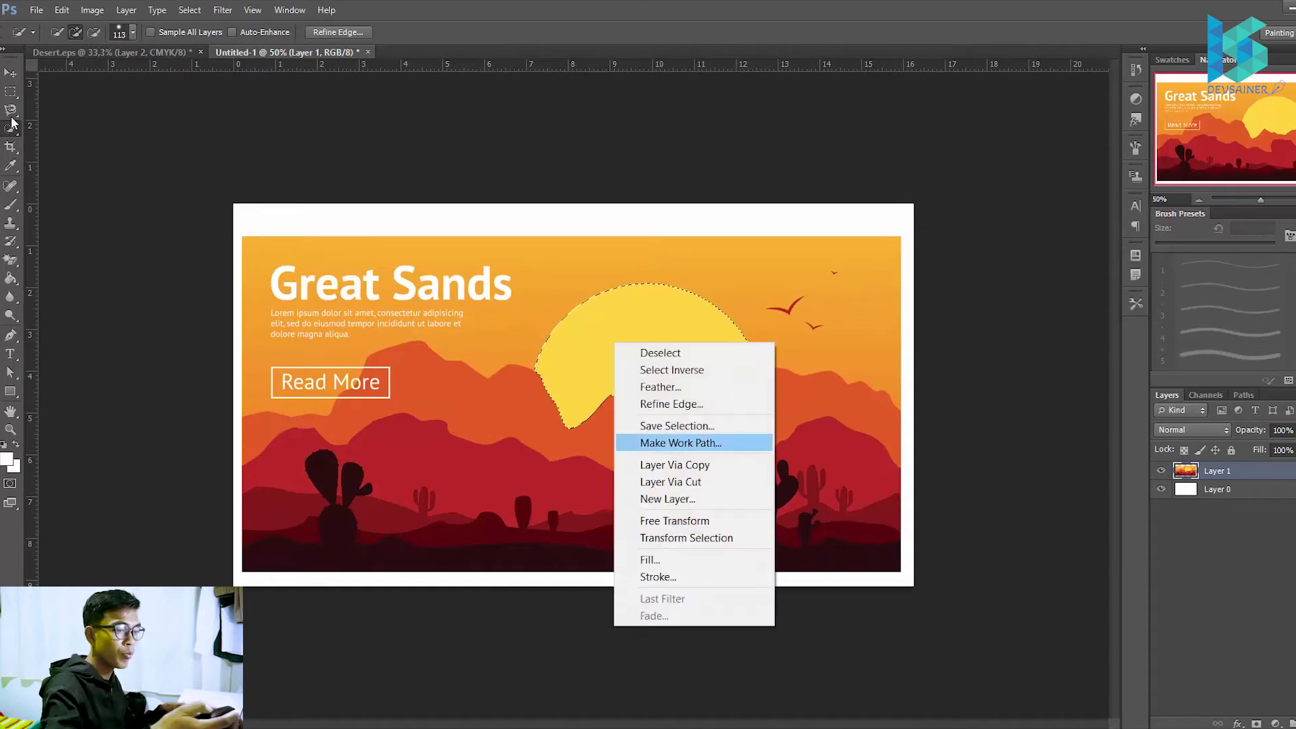
pyautogui.click(675, 465)
pyautogui.hotkey('ctrl', 'z')
pyautogui.rightClick(658, 339)
pyautogui.click(702, 461)
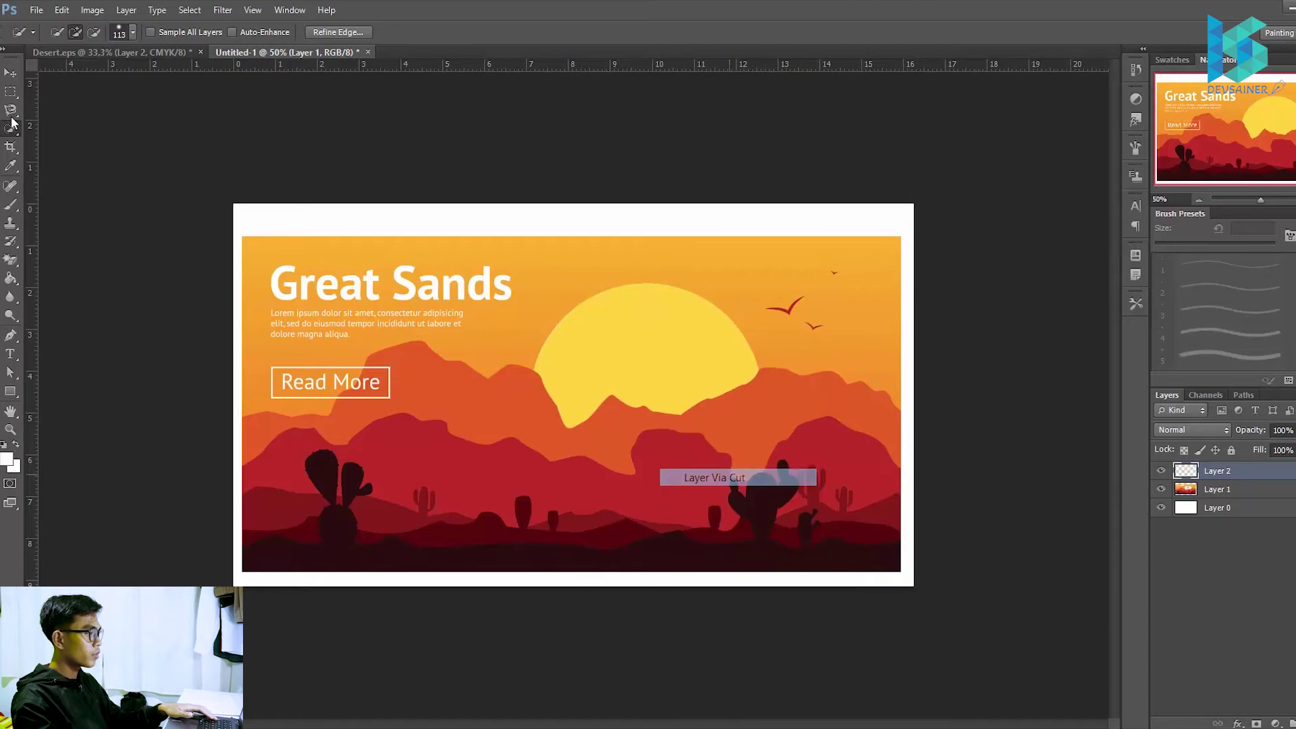
# - Reload the sun's outline from Layer 2 as a selection and add a Solid Color fill layer limited to it
pyautogui.hotkey('ctrl', 'shift', 'd')
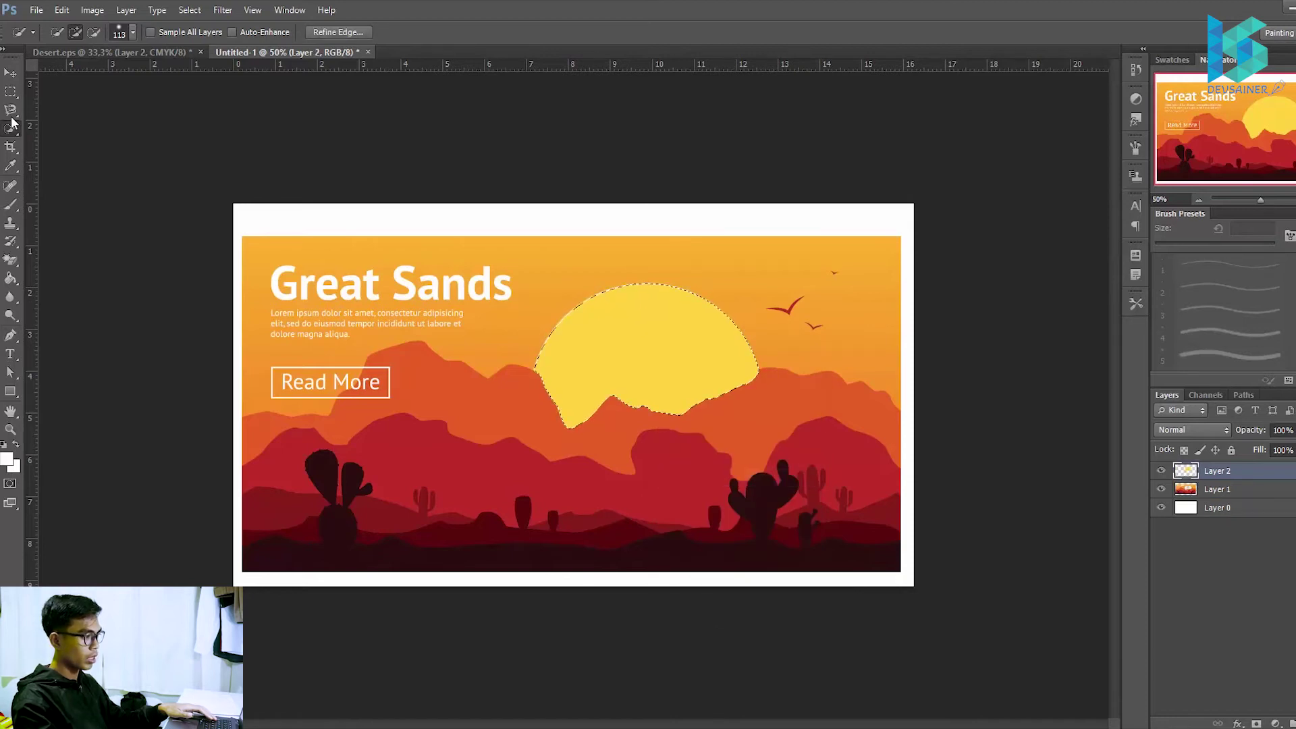
pyautogui.click(1274, 723)
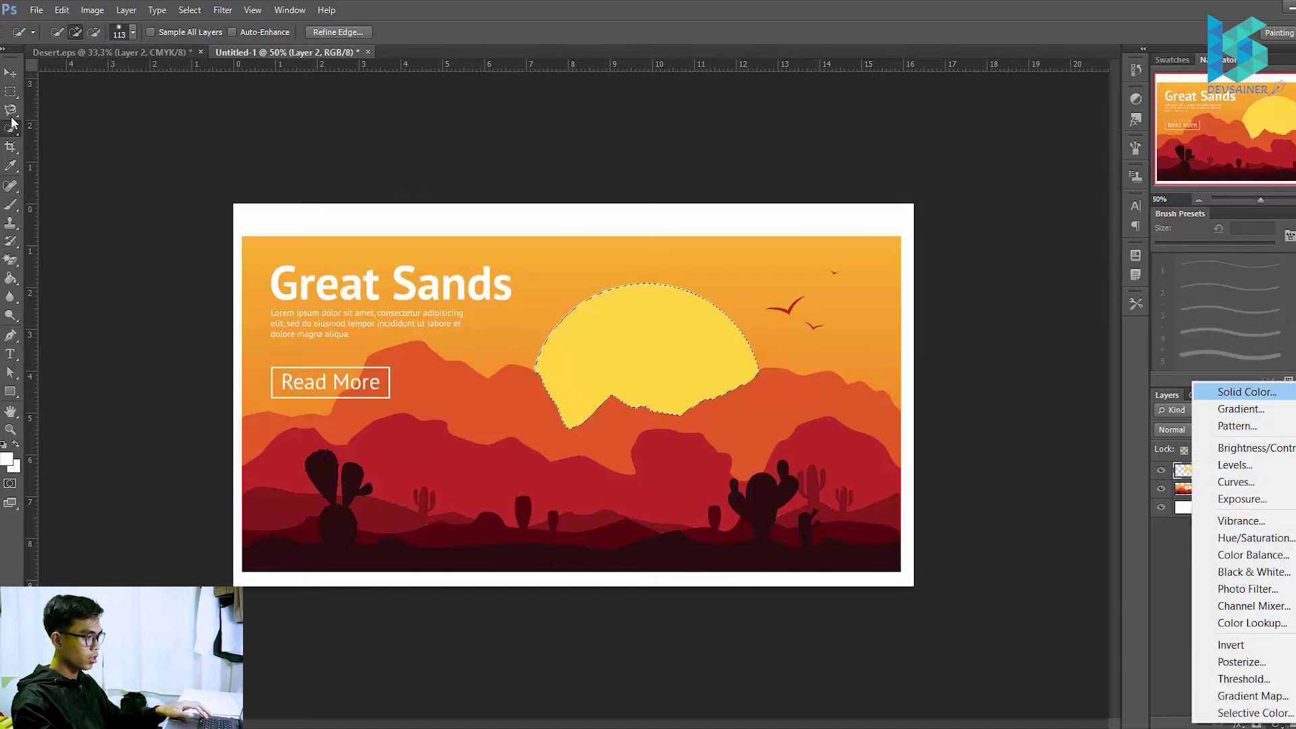
pyautogui.click(1247, 392)
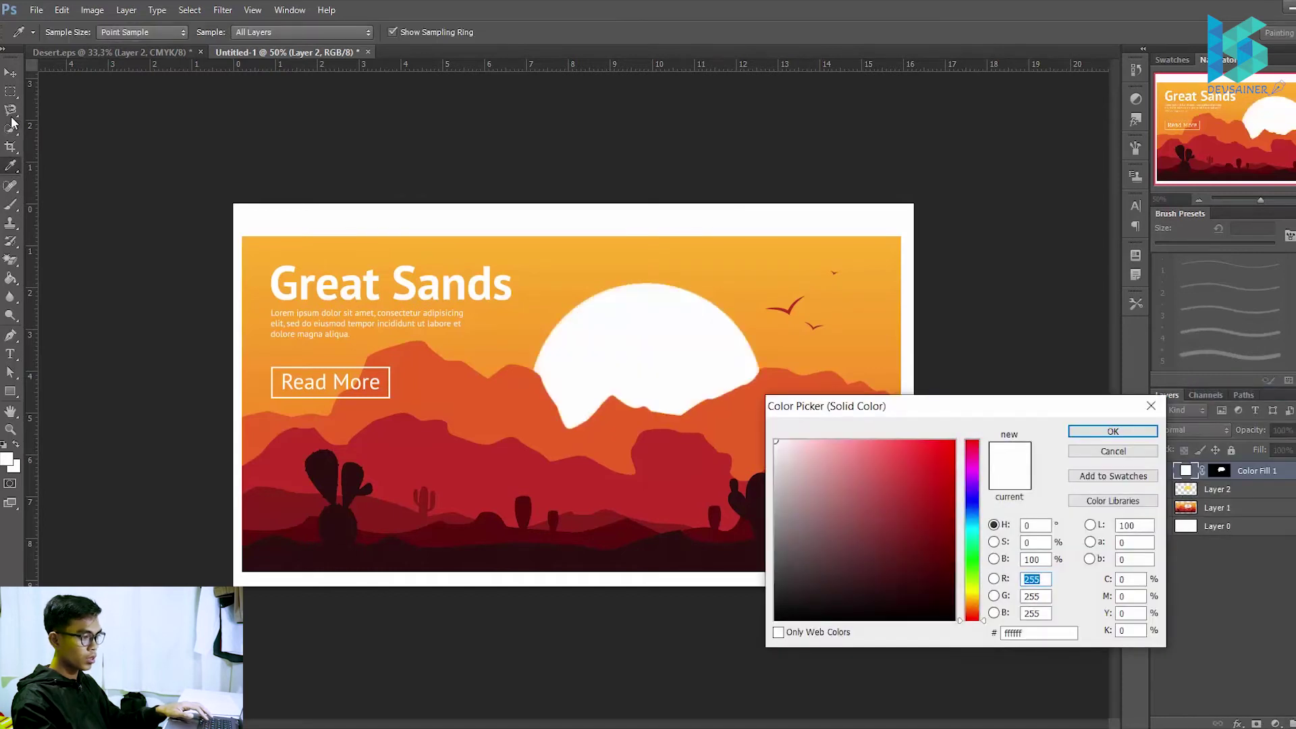
# - Try black, red and yellow tones for the sun's colour fill and settle on pale yellow #f2f5bf
pyautogui.moveTo(715, 557); pyautogui.dragTo(716, 725)
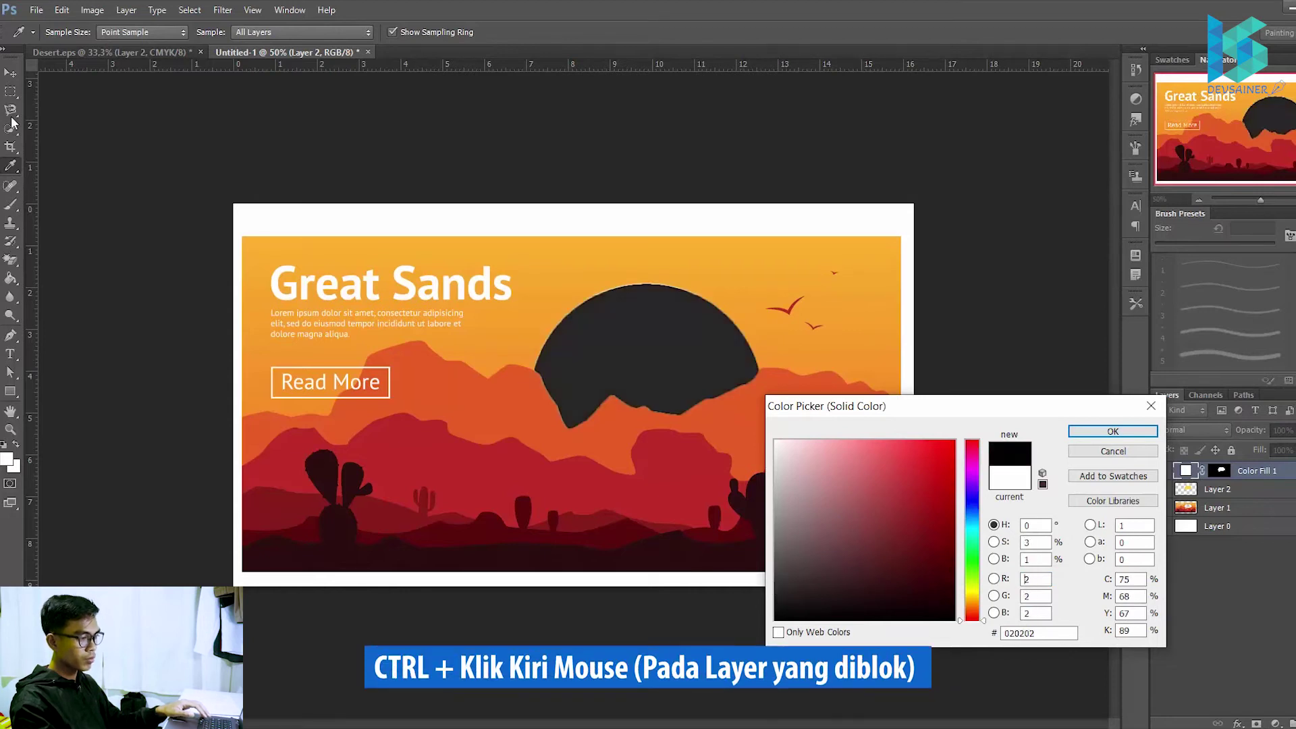
pyautogui.click(949, 441)
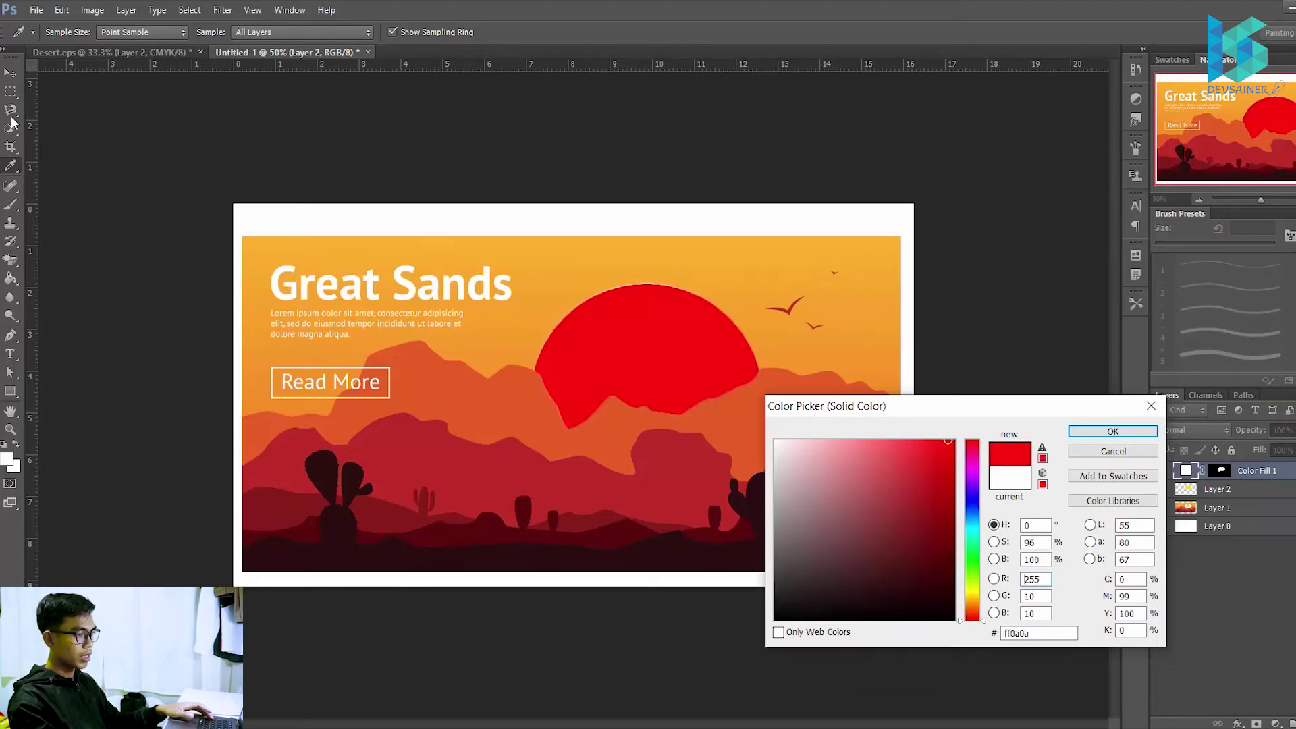
pyautogui.click(921, 466)
pyautogui.click(912, 542)
pyautogui.click(973, 590)
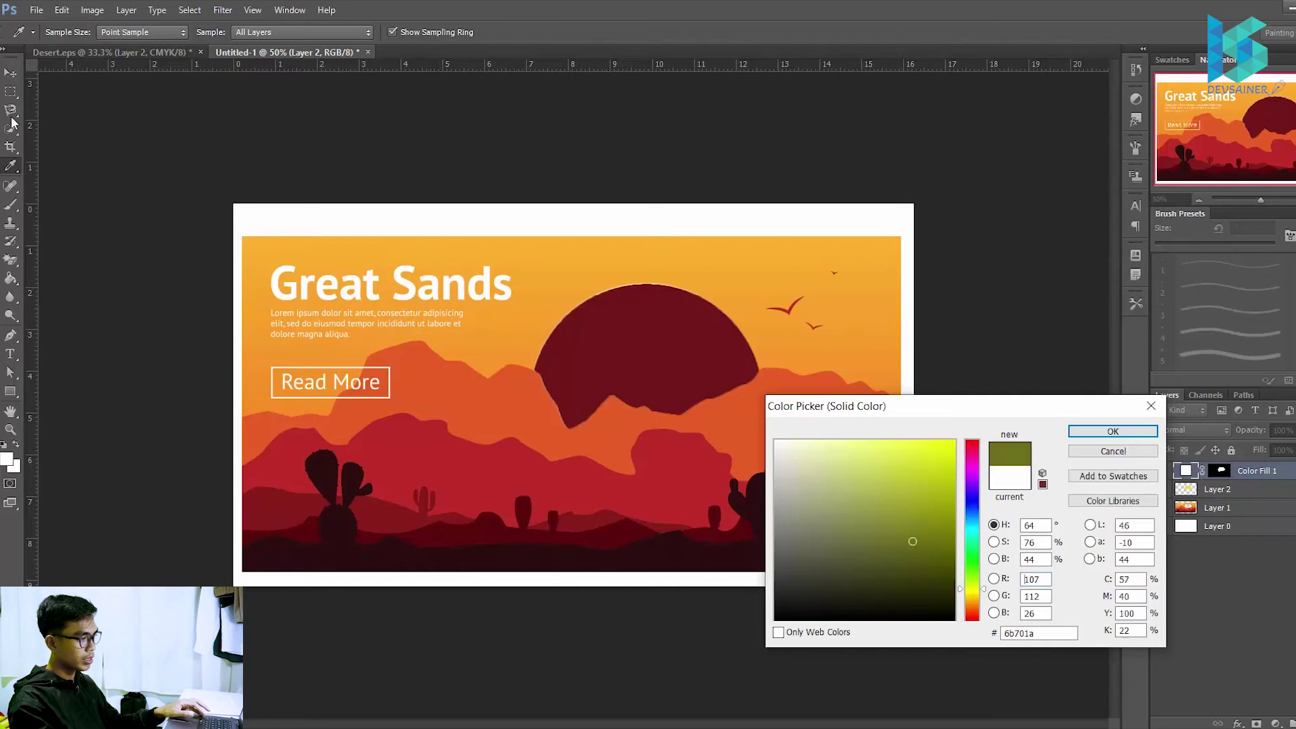
pyautogui.click(834, 459)
pyautogui.click(846, 447)
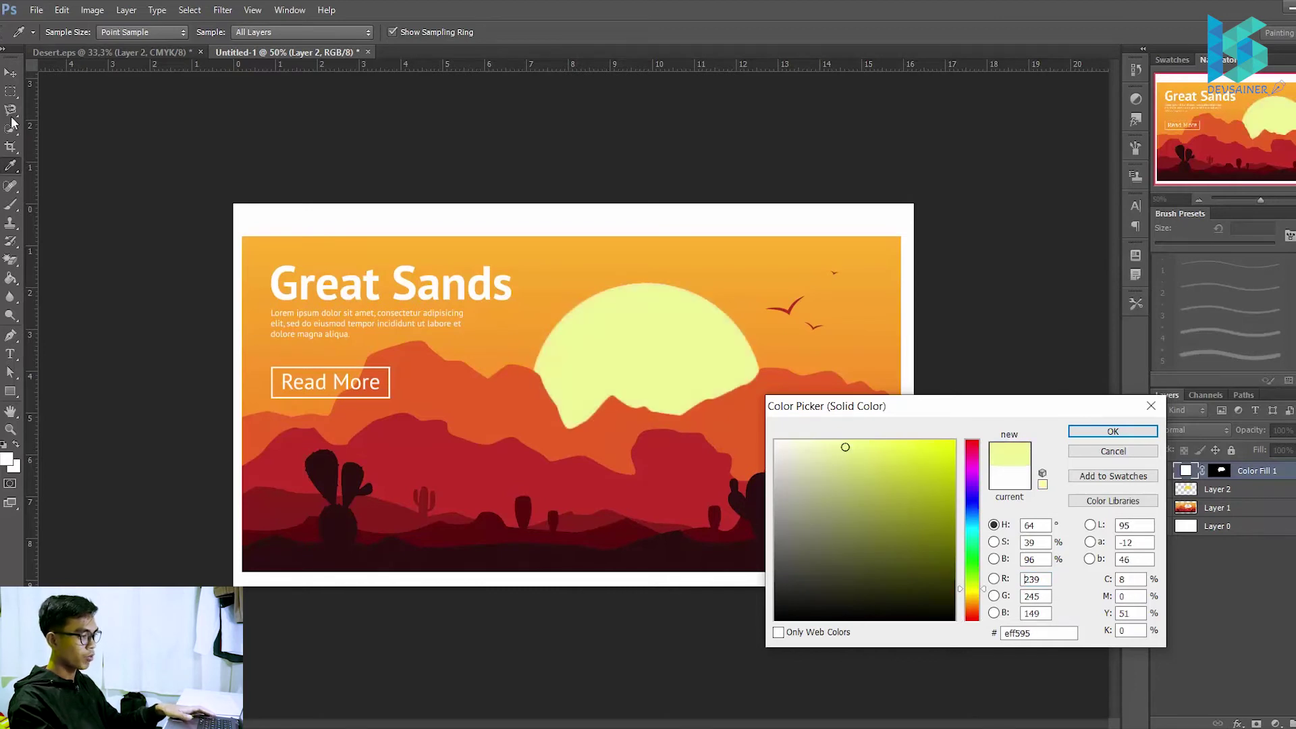
pyautogui.click(830, 447)
pyautogui.click(814, 447)
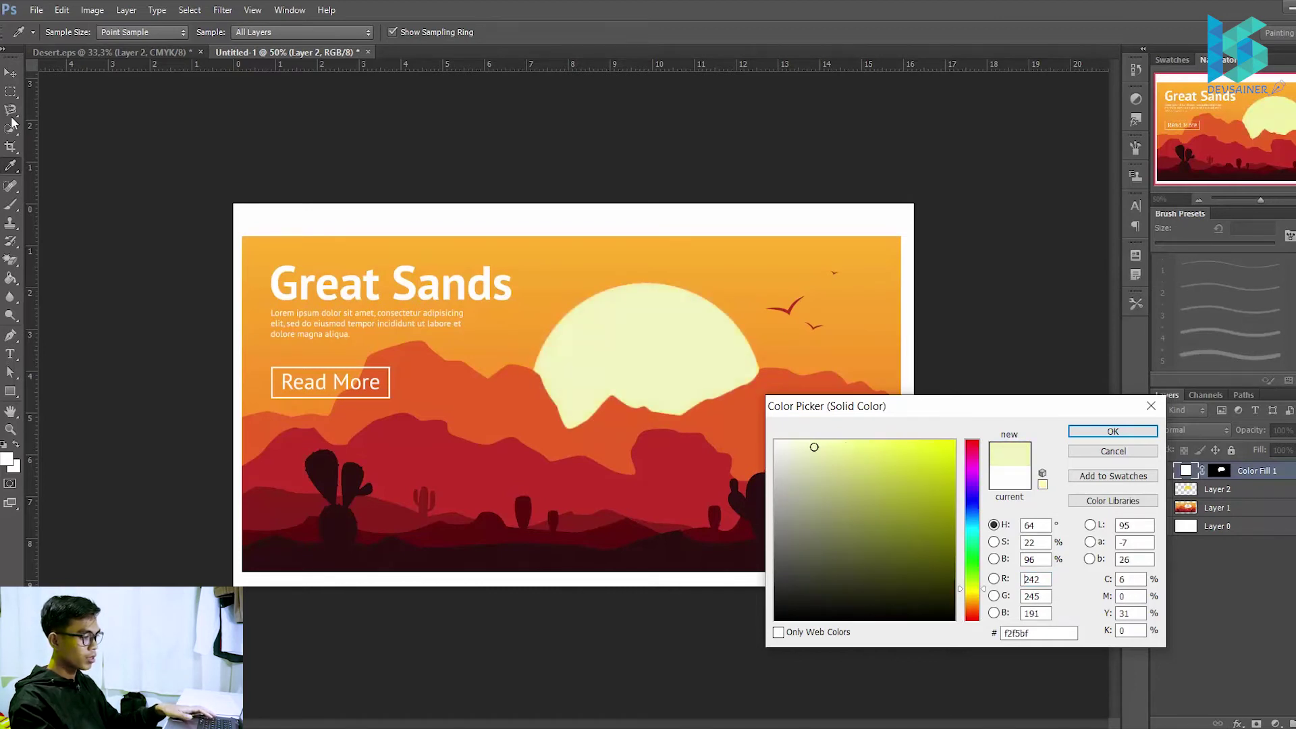
pyautogui.press('Return')
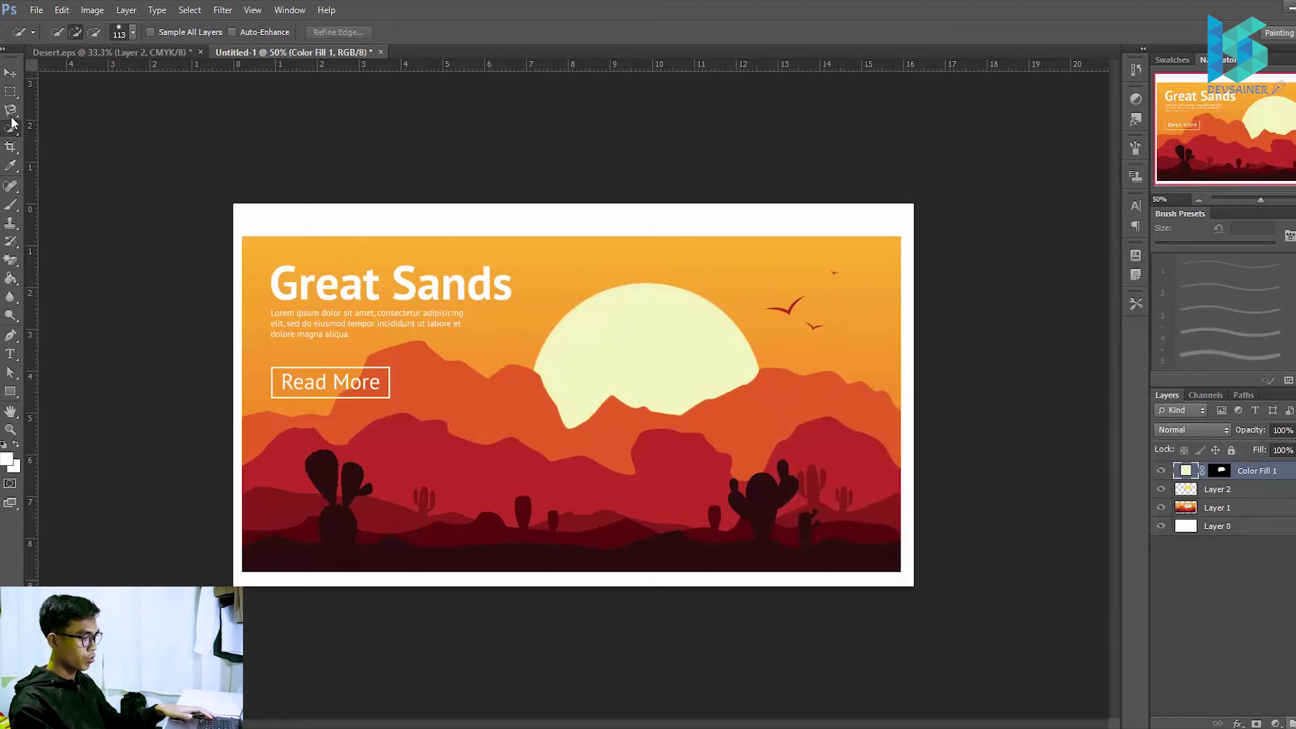
# - Add a Gradient fill layer directly above Layer 1
pyautogui.click(1275, 723)
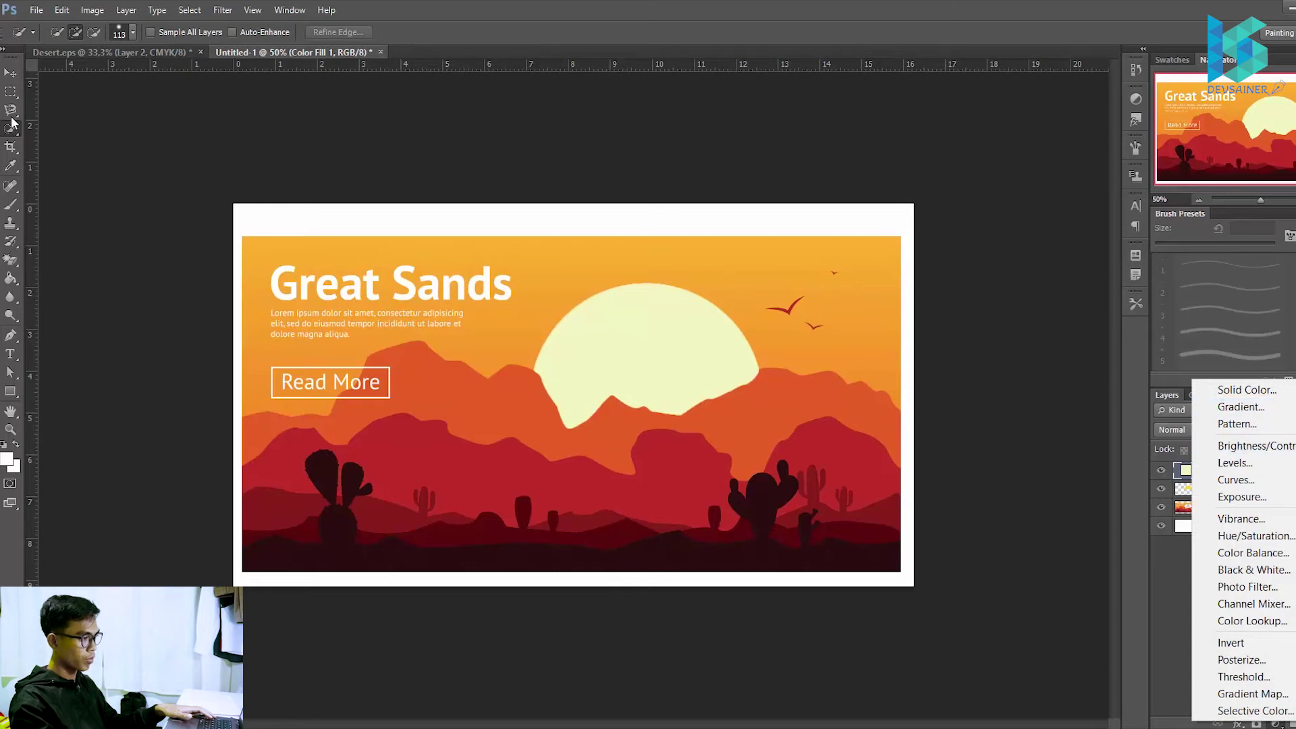
pyautogui.press('Escape')
pyautogui.click(1217, 508)
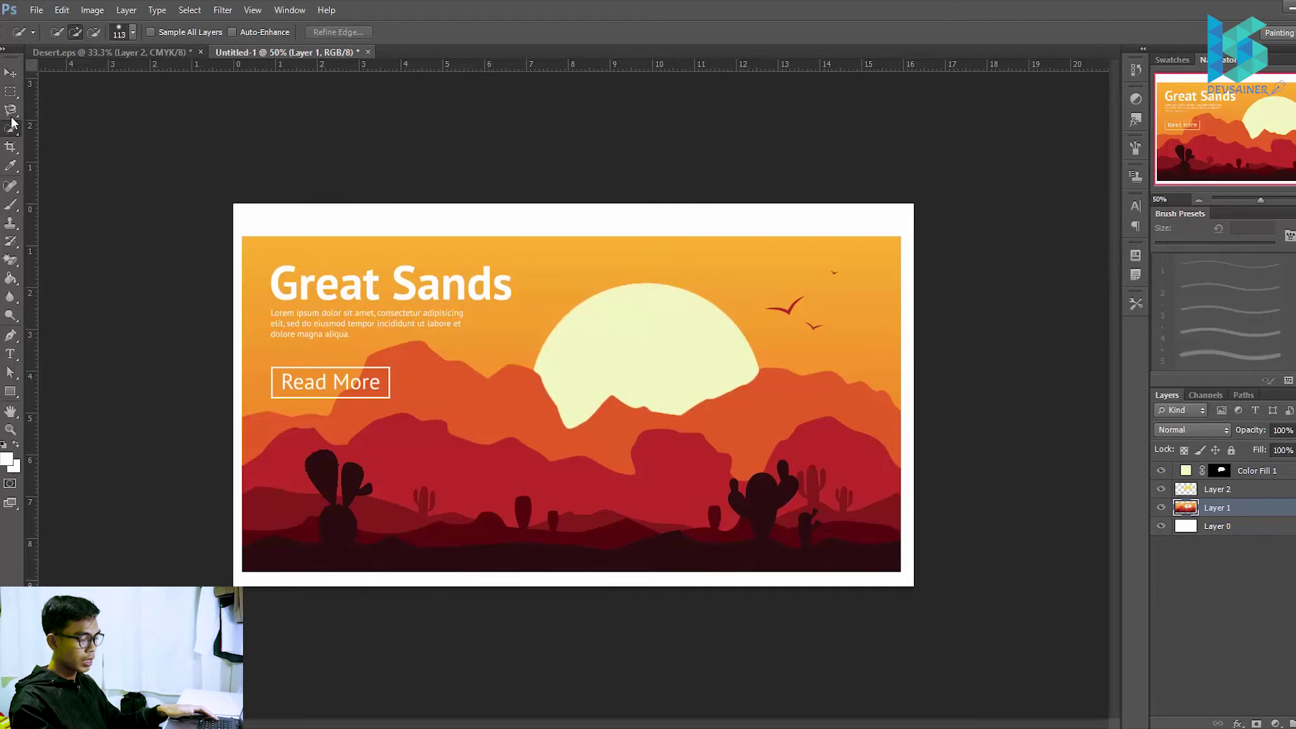
pyautogui.click(1276, 723)
pyautogui.click(1222, 399)
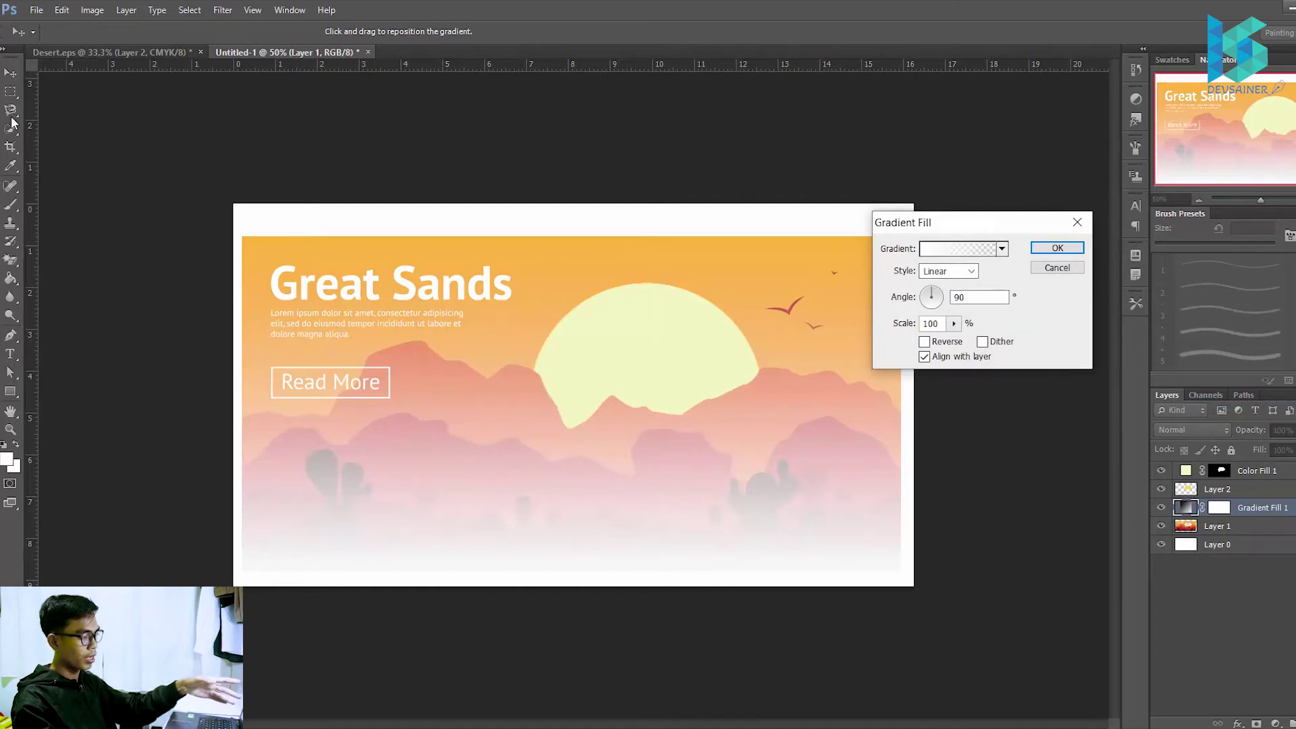
# - Try several directions for the linear gradient fill and set its angle to 84,29°
pyautogui.click(940, 293)
pyautogui.click(942, 297)
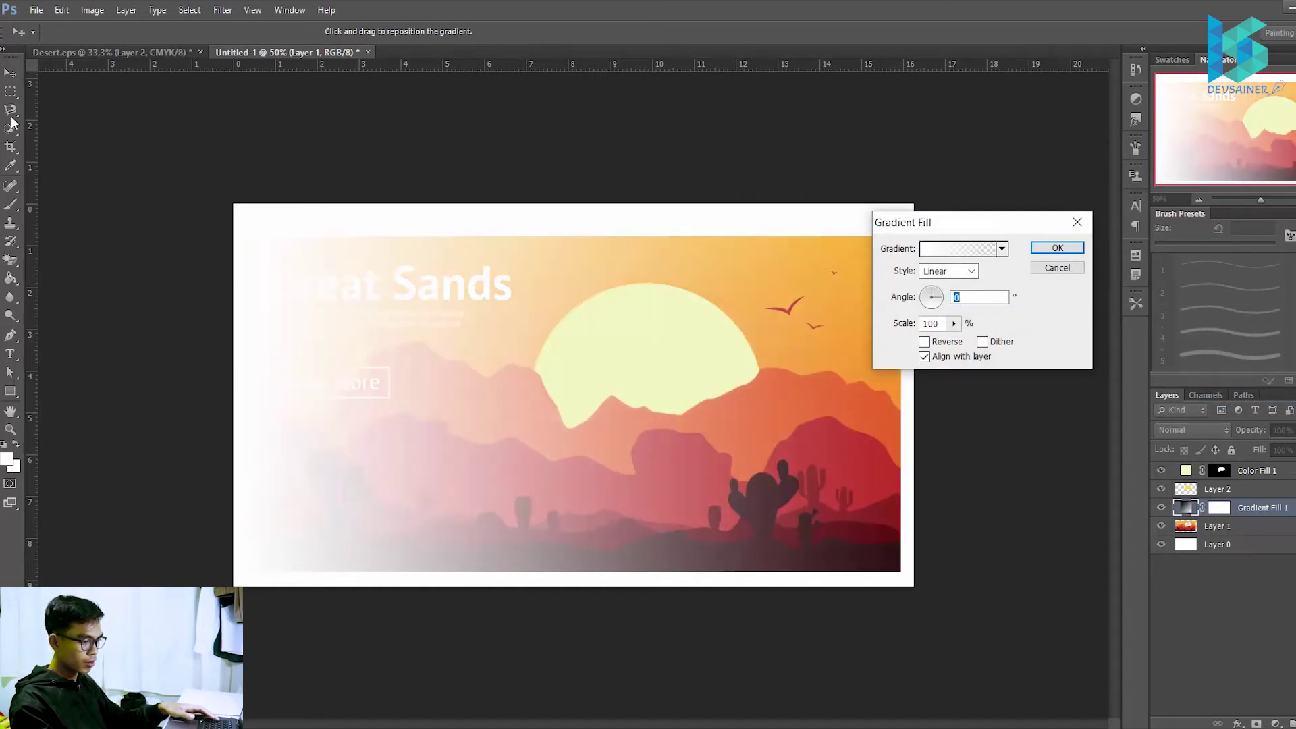
pyautogui.write('-169,7')
pyautogui.moveTo(921, 300); pyautogui.dragTo(931, 306)
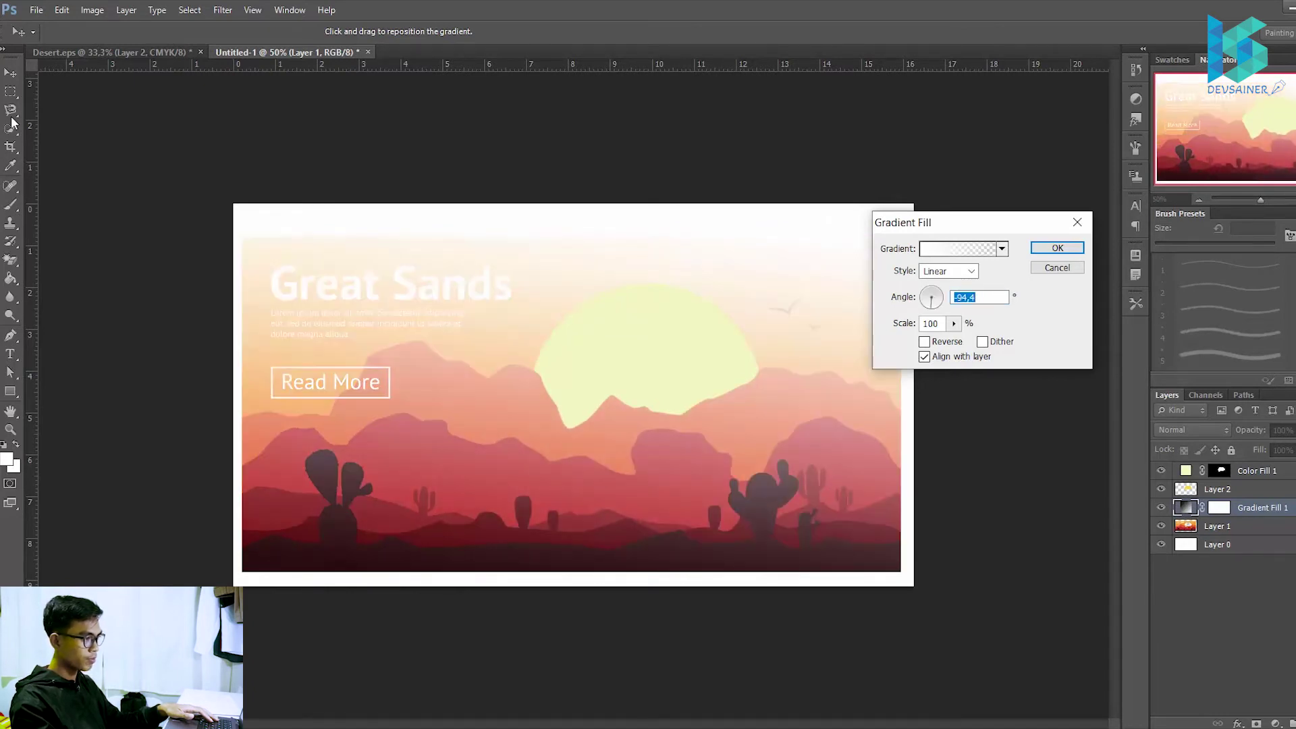
pyautogui.write('84,29')
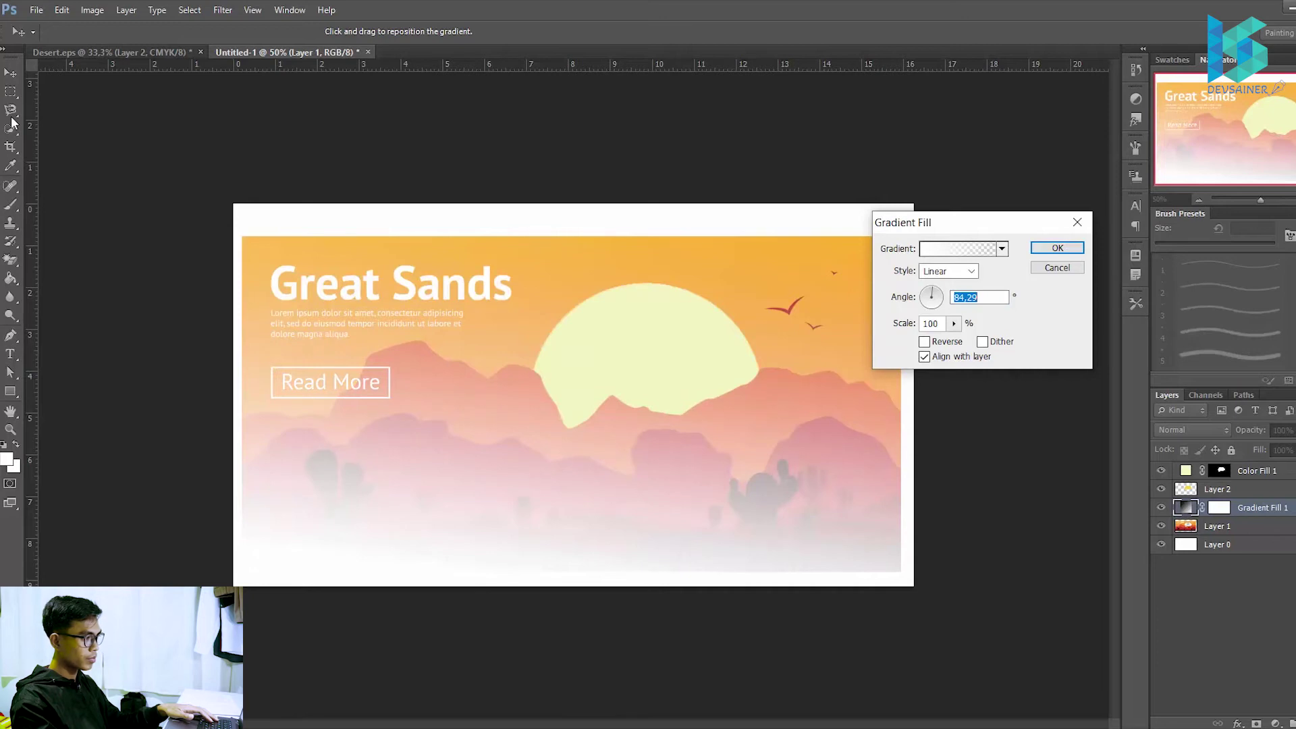
# - Apply the Orange, Yellow, Orange preset to the gradient fill and remove the orange colour stop at its 100% end
pyautogui.click(958, 249)
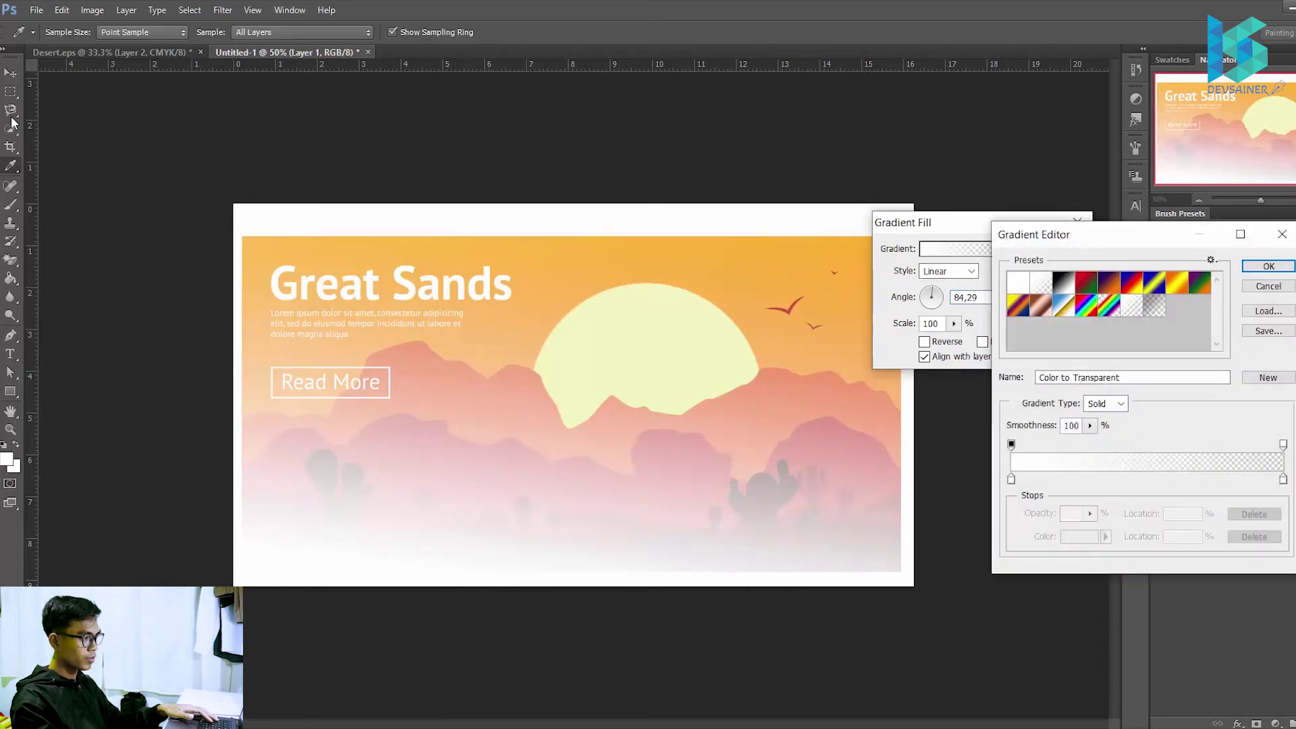
pyautogui.click(1177, 282)
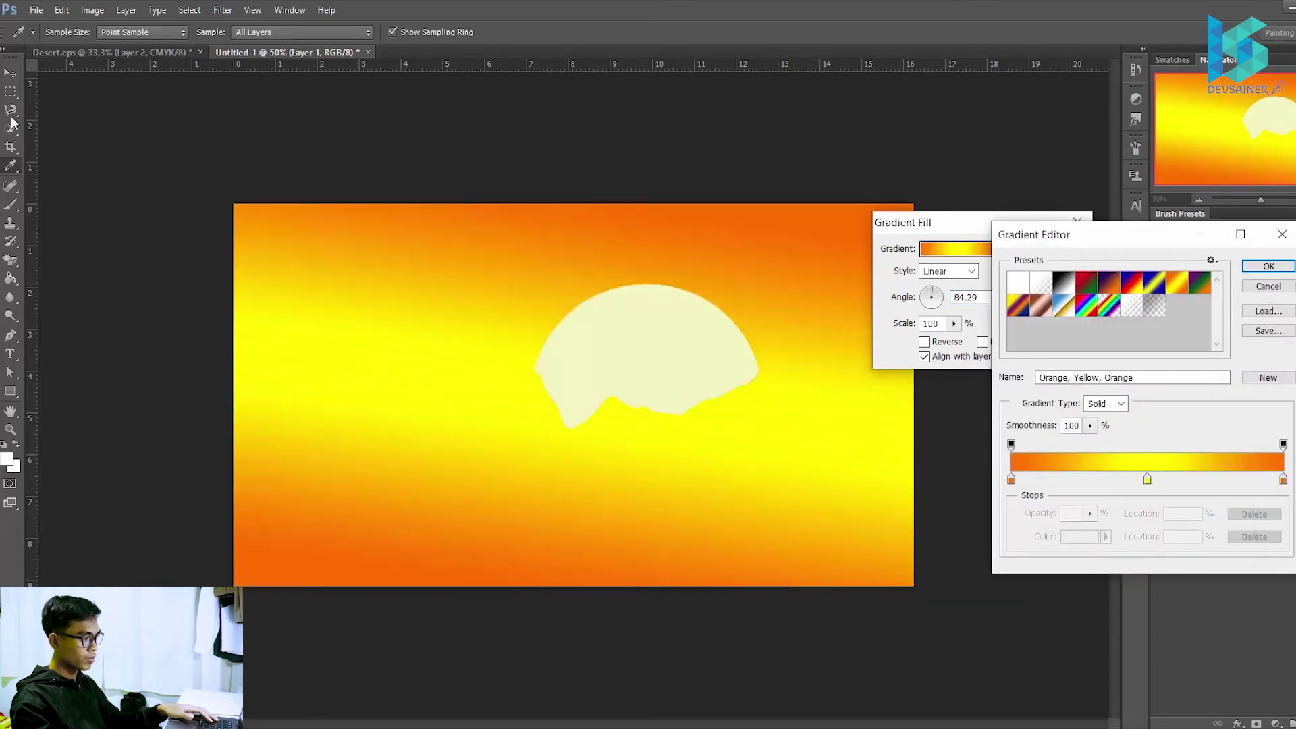
pyautogui.moveTo(1283, 480); pyautogui.dragTo(1282, 533)
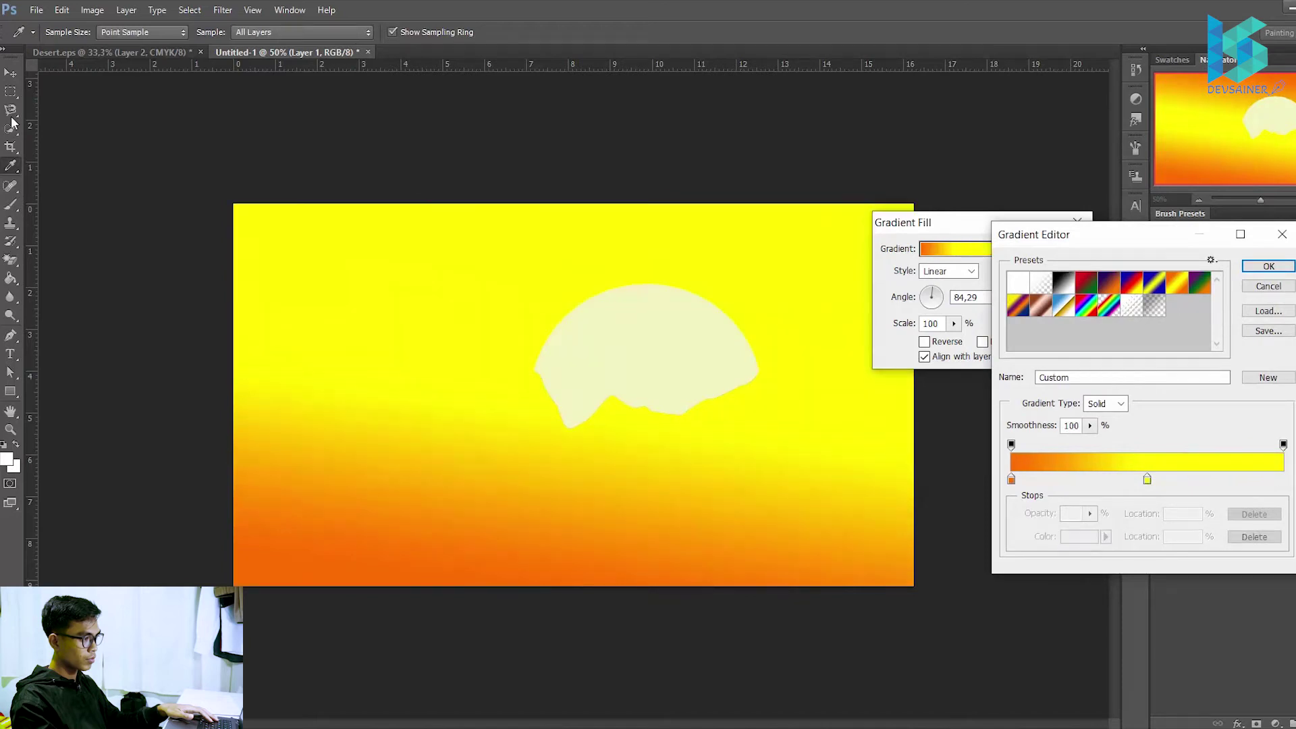
# - Set the opacity of the gradient's stop at location 100% to 0%
pyautogui.click(1284, 445)
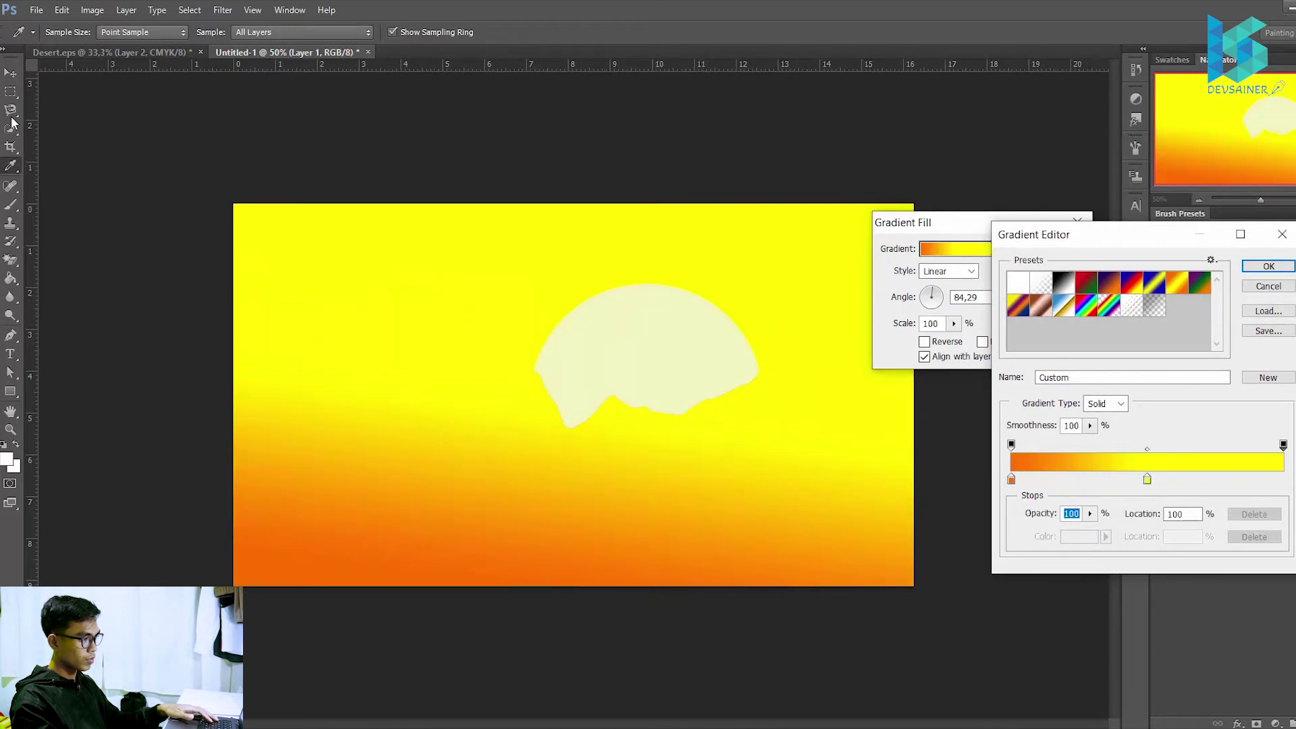
pyautogui.click(1090, 514)
pyautogui.click(1089, 513)
pyautogui.click(1090, 513)
pyautogui.moveTo(1090, 530); pyautogui.dragTo(1019, 531)
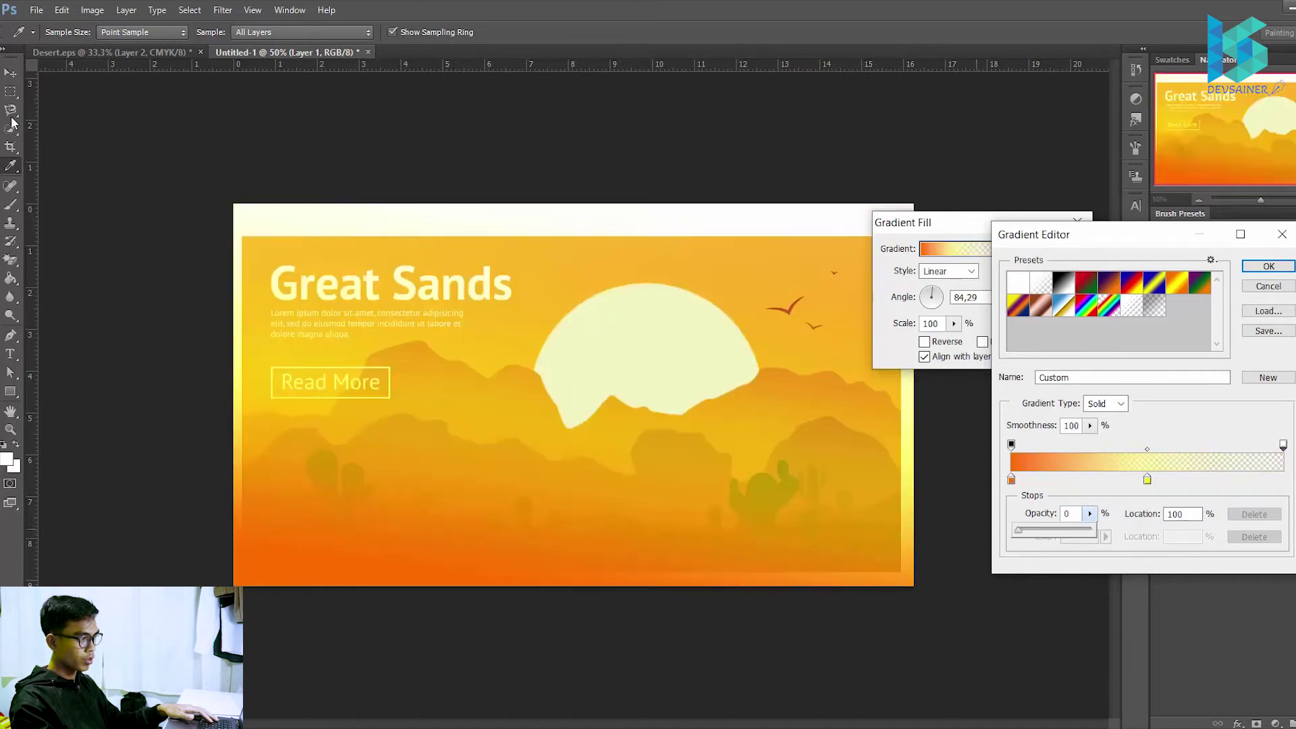
# - Accept the edited gradient and try the Overlay blend mode on the gradient fill layer before setting it to Soft Light
pyautogui.press('Return')
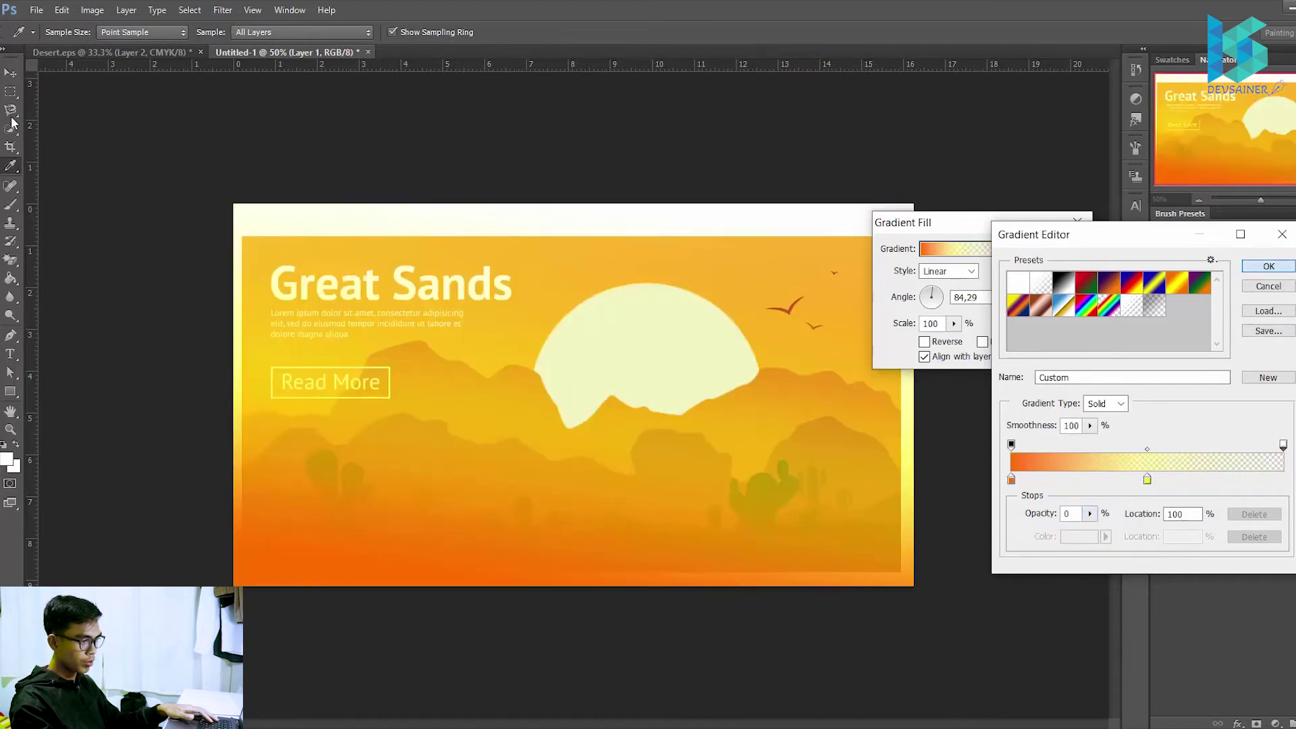
pyautogui.press('Return')
pyautogui.press('Return')
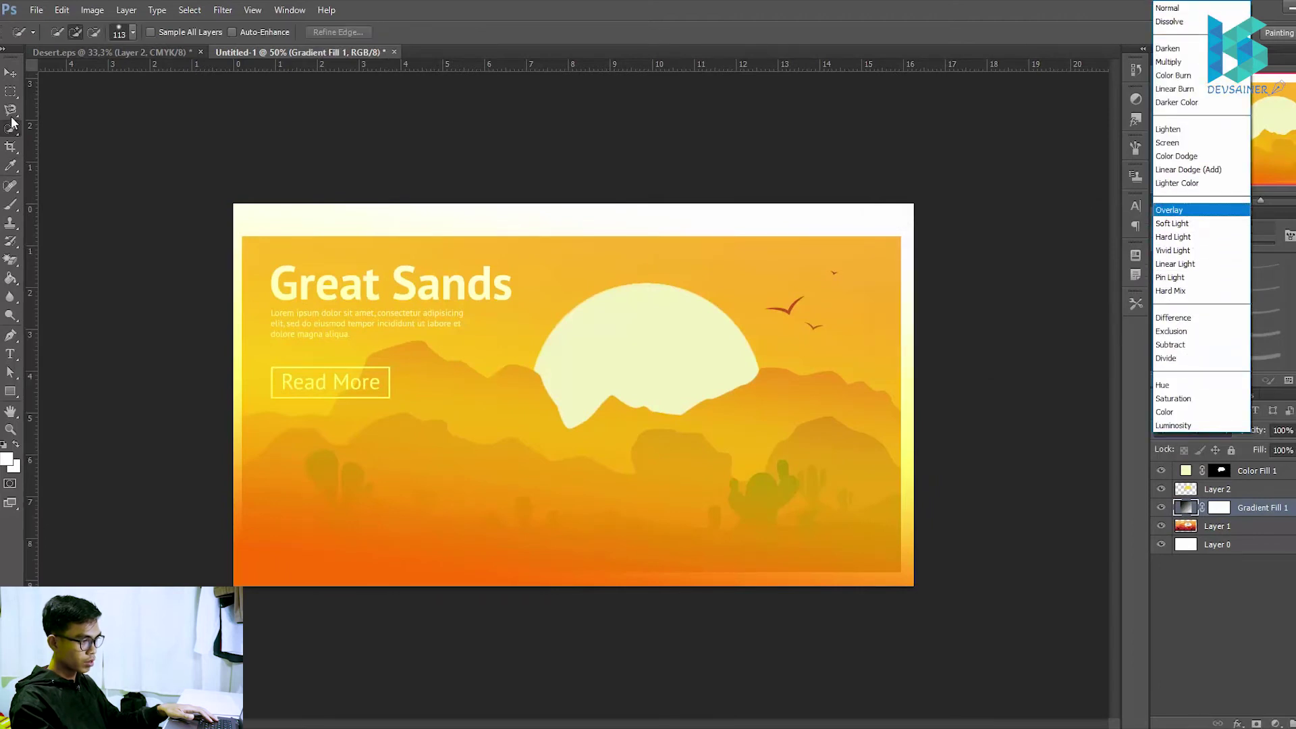
pyautogui.click(1179, 210)
pyautogui.click(1194, 430)
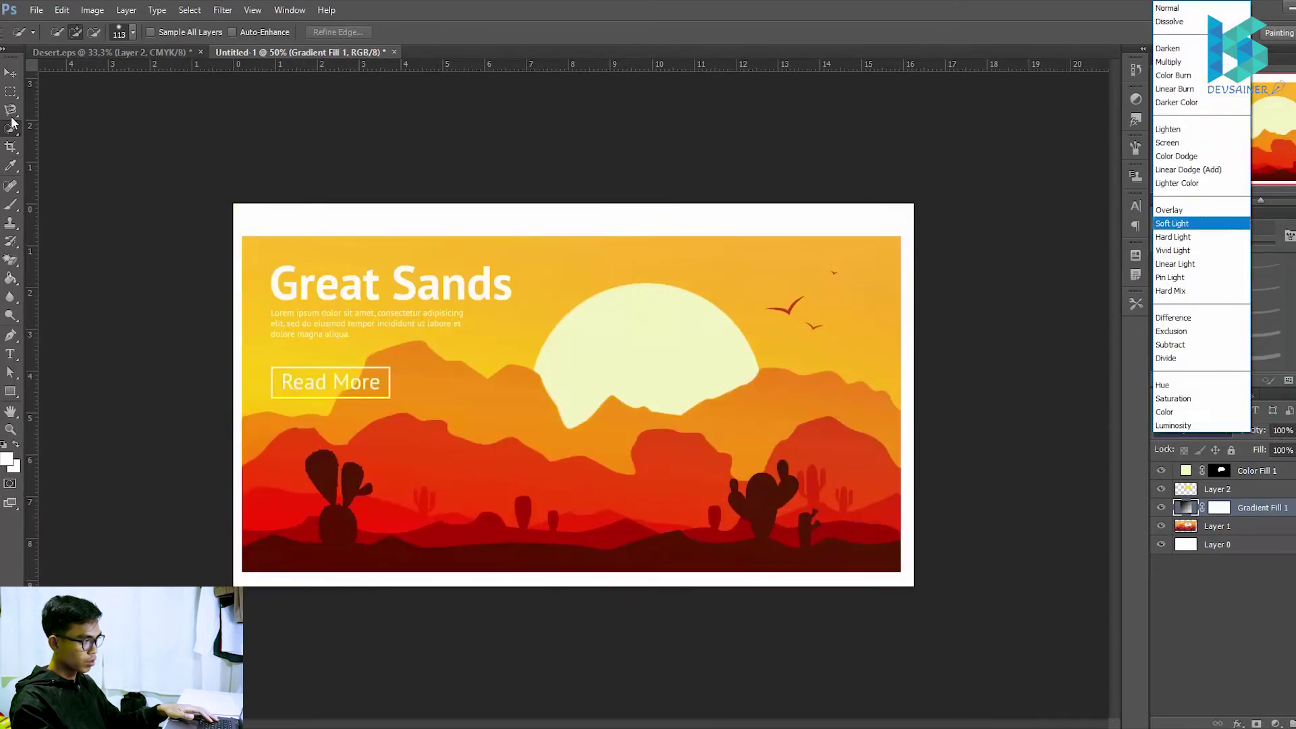
pyautogui.click(1178, 223)
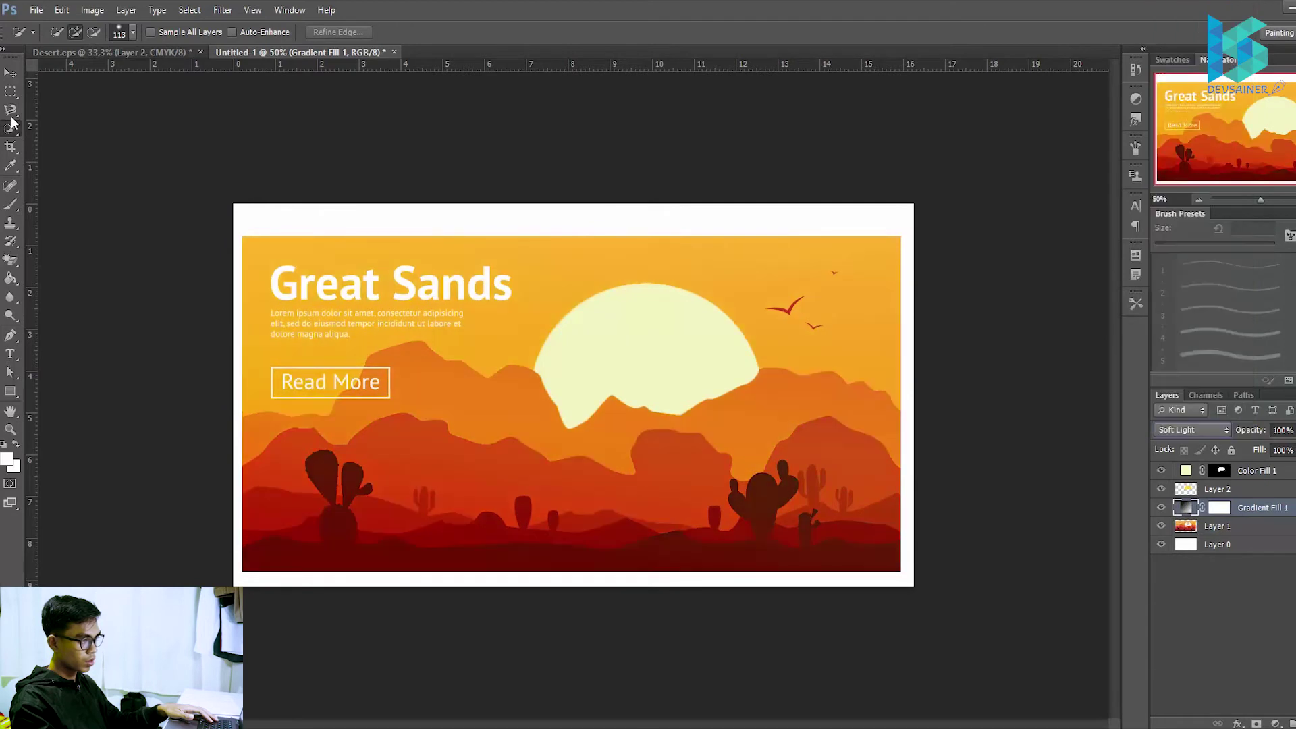
# - Reopen the gradient fill's gradient and set the colour stop at its 0% end to light grey #f1f1f1
pyautogui.doubleClick(1186, 508)
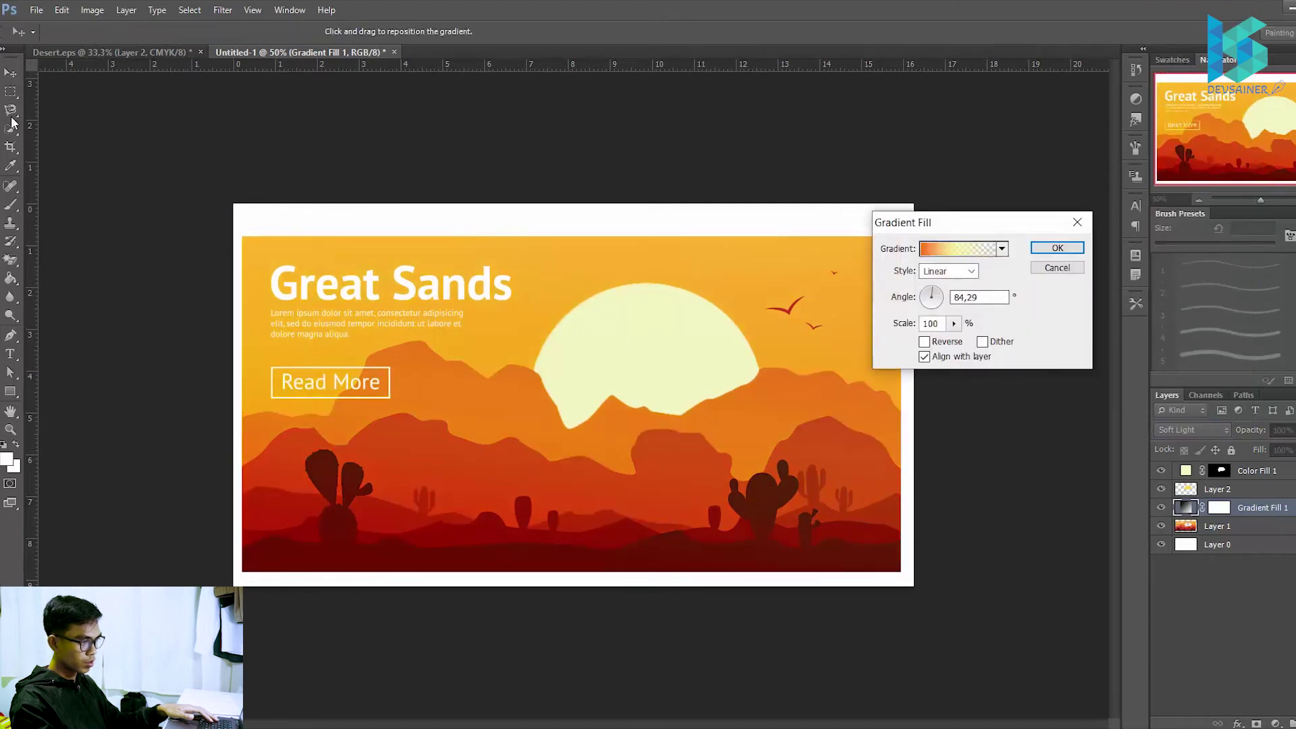
pyautogui.click(955, 250)
pyautogui.click(1012, 479)
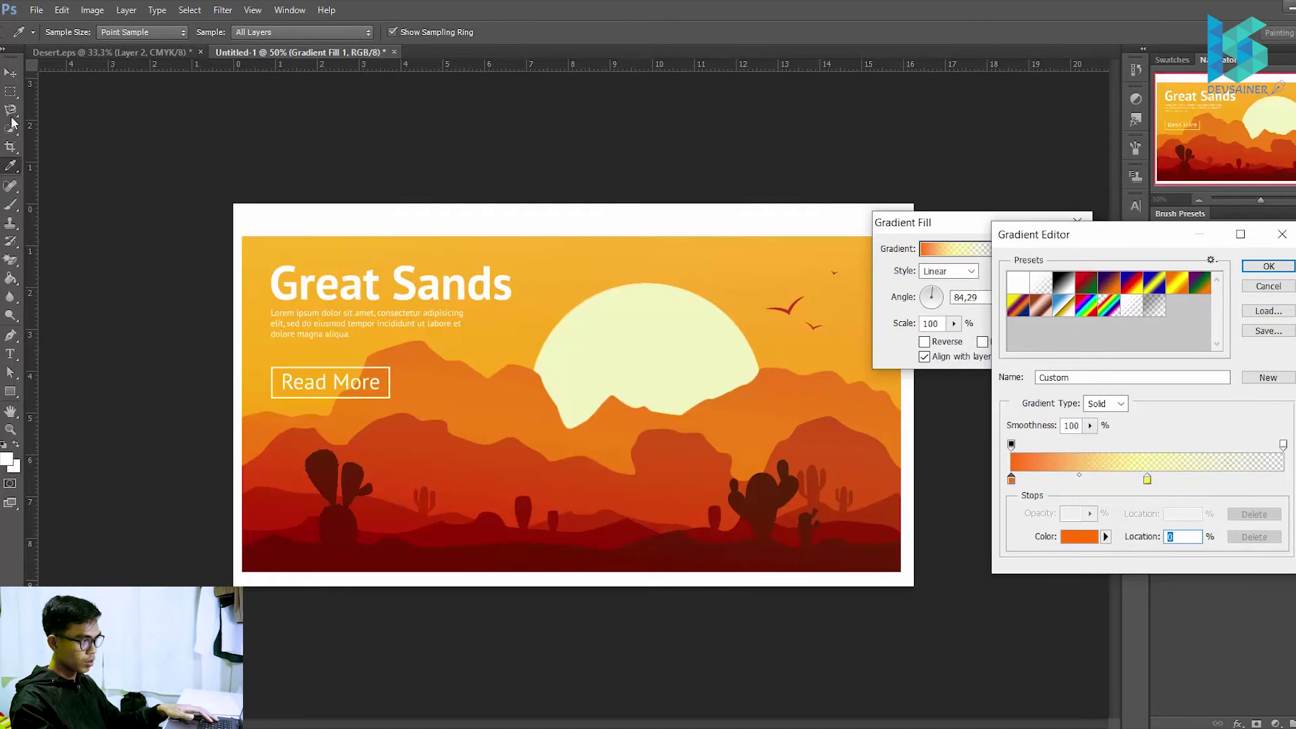
pyautogui.click(1080, 537)
pyautogui.moveTo(972, 608); pyautogui.dragTo(972, 580)
pyautogui.moveTo(927, 492)
pyautogui.mouseDown()
pyautogui.moveTo(907, 451)
pyautogui.moveTo(842, 469)
pyautogui.moveTo(776, 450)
pyautogui.mouseUp()
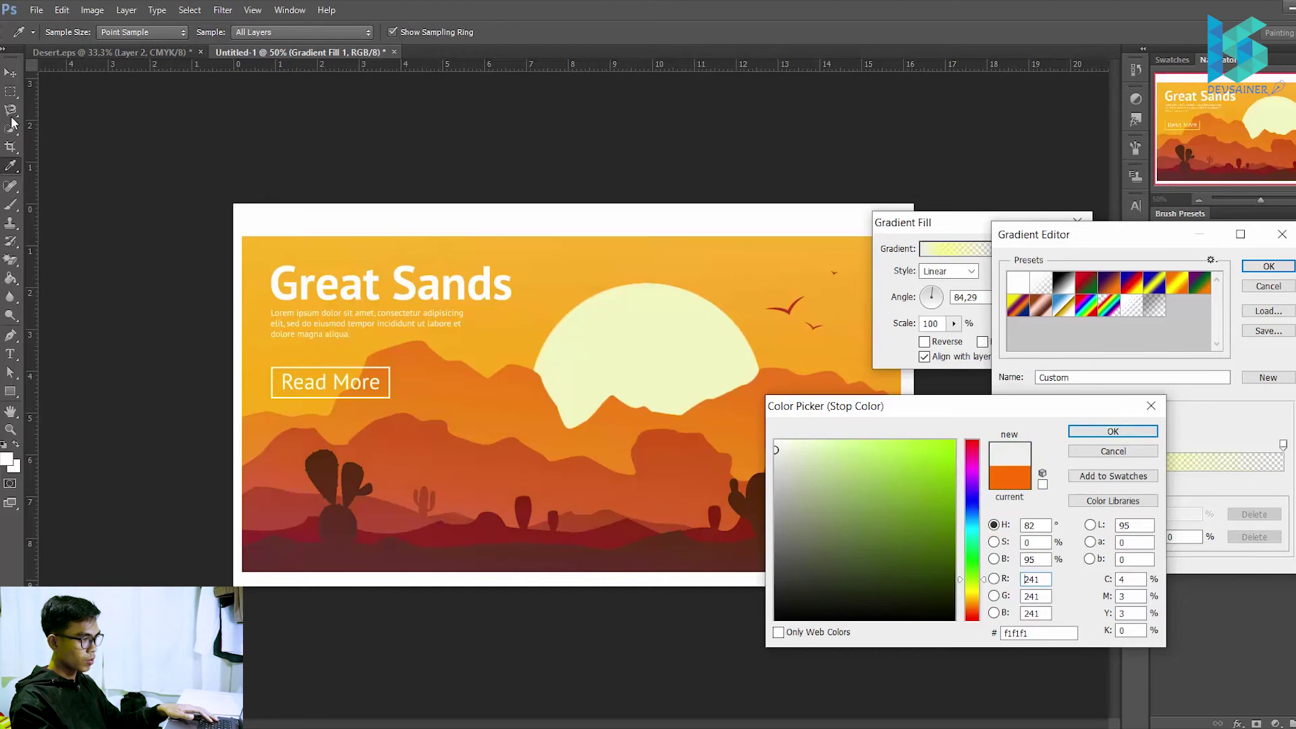
pyautogui.press('Return')
# - Set the gradient's yellow colour stop at location 50% to white #ffffff and accept the gradient fill
pyautogui.click(1147, 480)
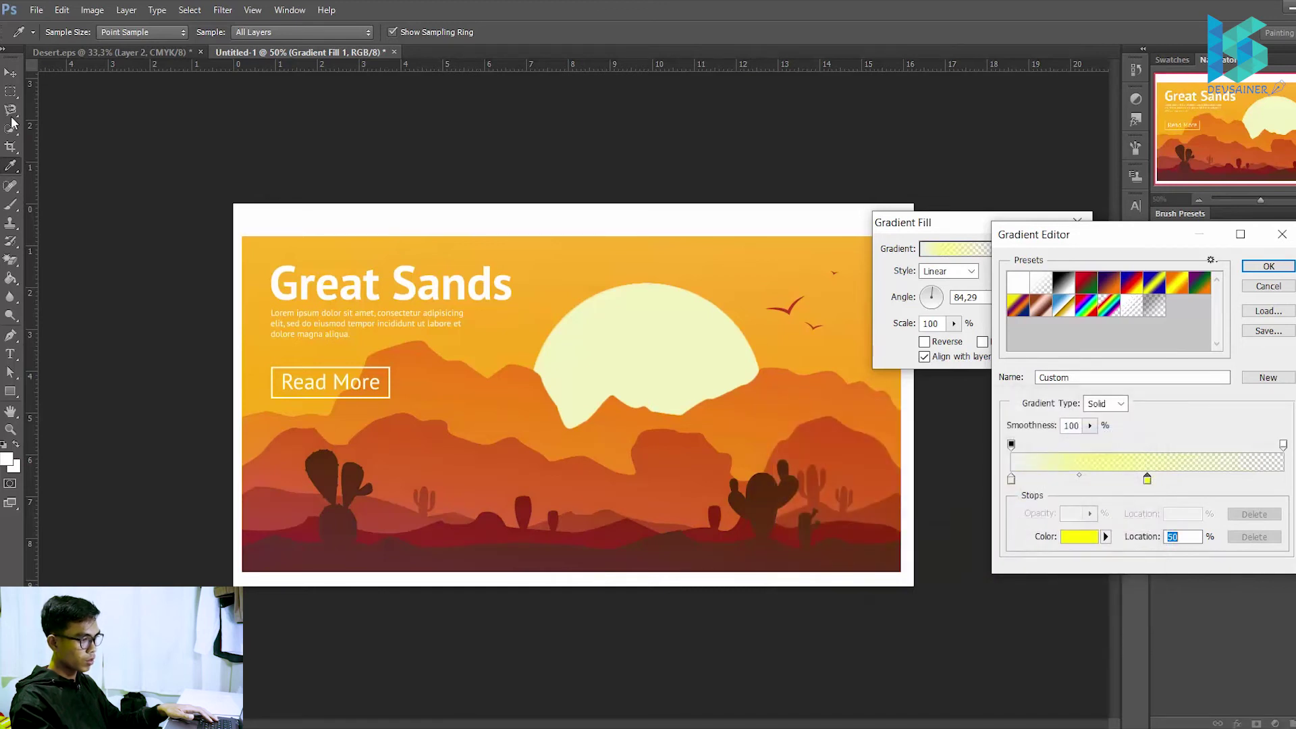
pyautogui.doubleClick(1148, 480)
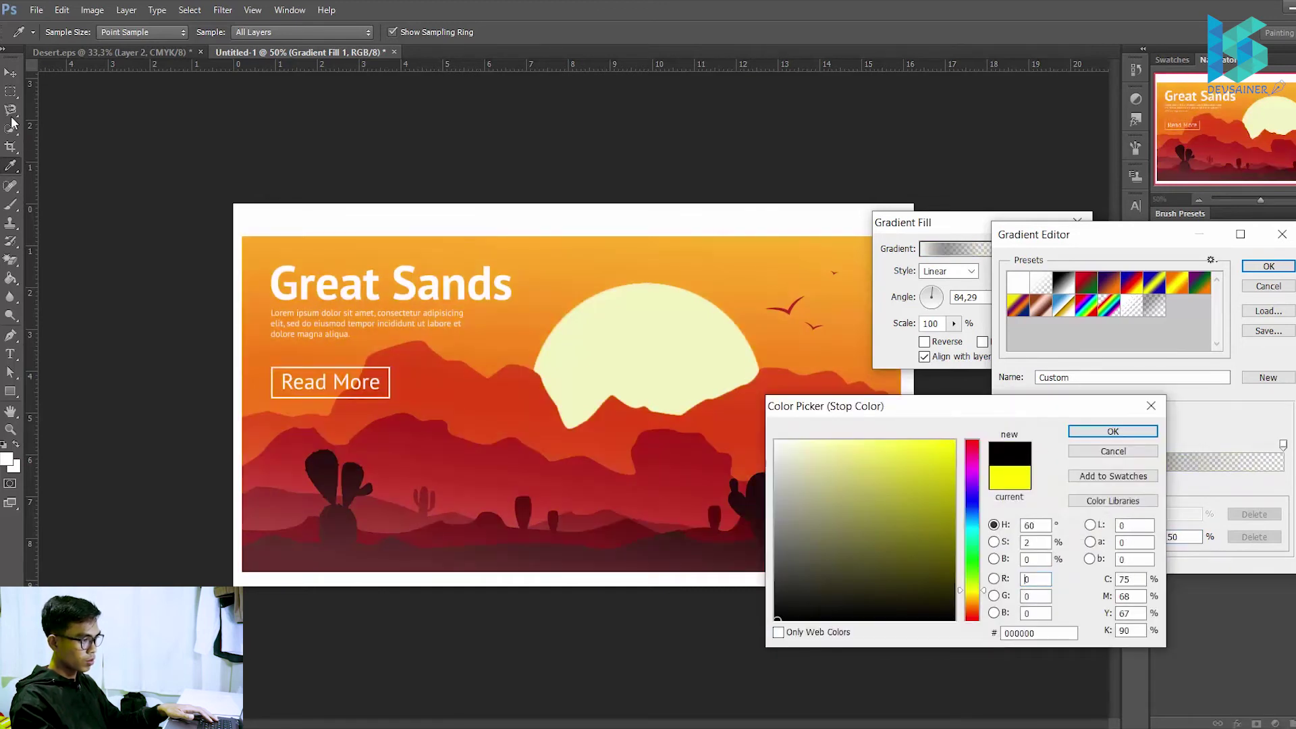
pyautogui.hotkey('shift', 'Tab')
pyautogui.hotkey('shift', 'Tab')
pyautogui.write('0')
pyautogui.press('Tab')
pyautogui.press('Tab')
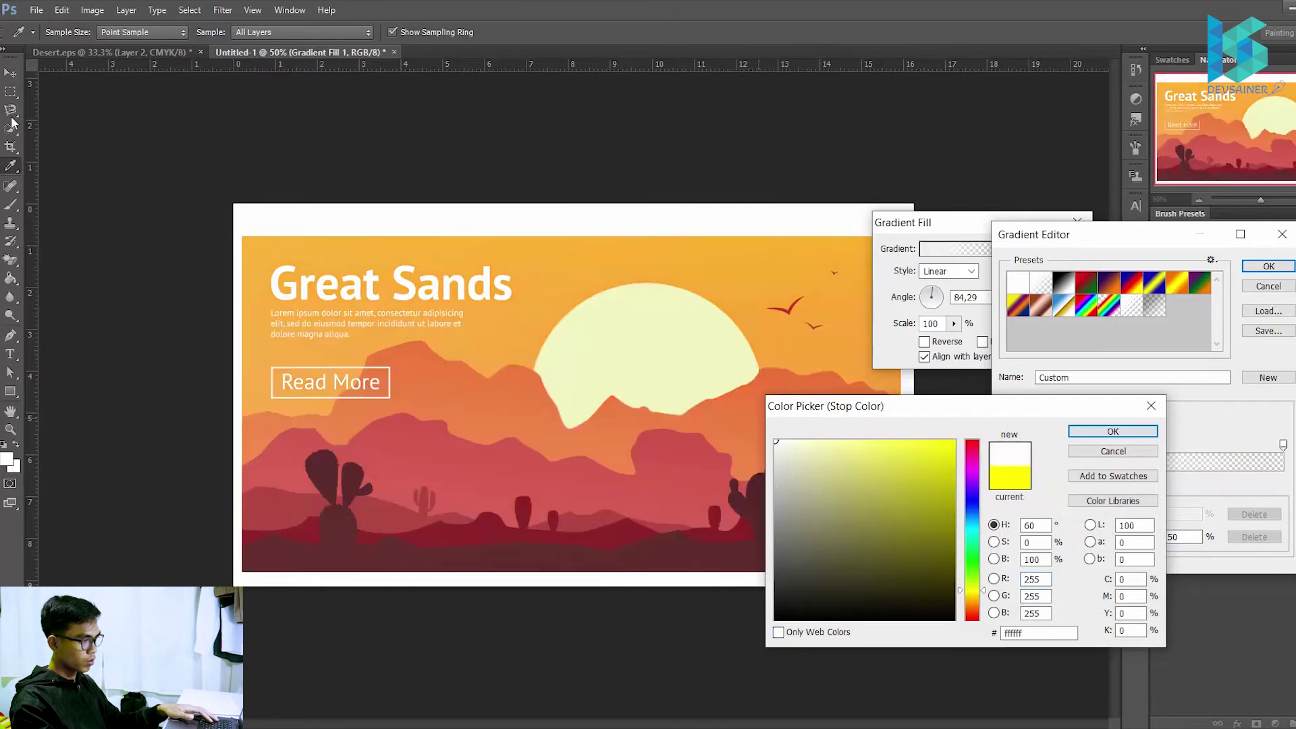
pyautogui.press('Return')
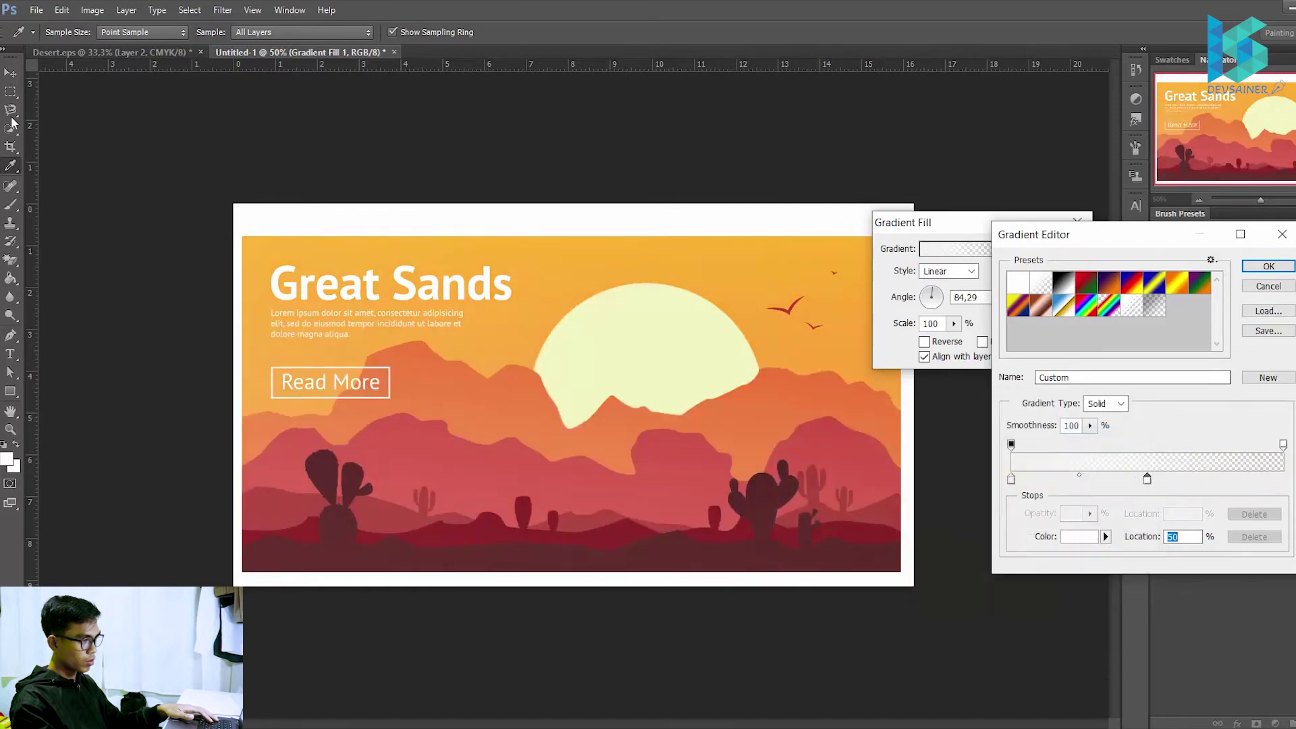
pyautogui.press('Return')
pyautogui.press('Return')
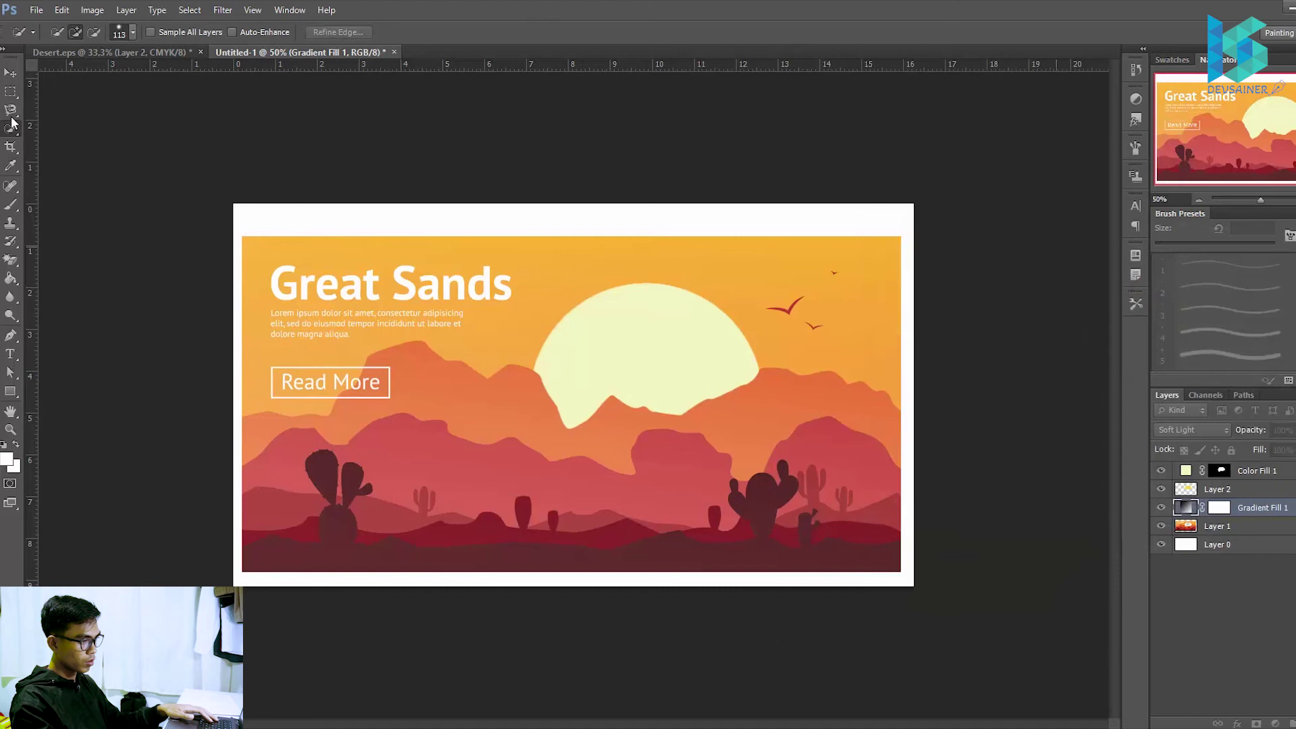
# - Add a Pattern fill layer above Color Fill 1, covering the whole canvas
pyautogui.hotkey('alt', ']')
pyautogui.hotkey('alt', ']')
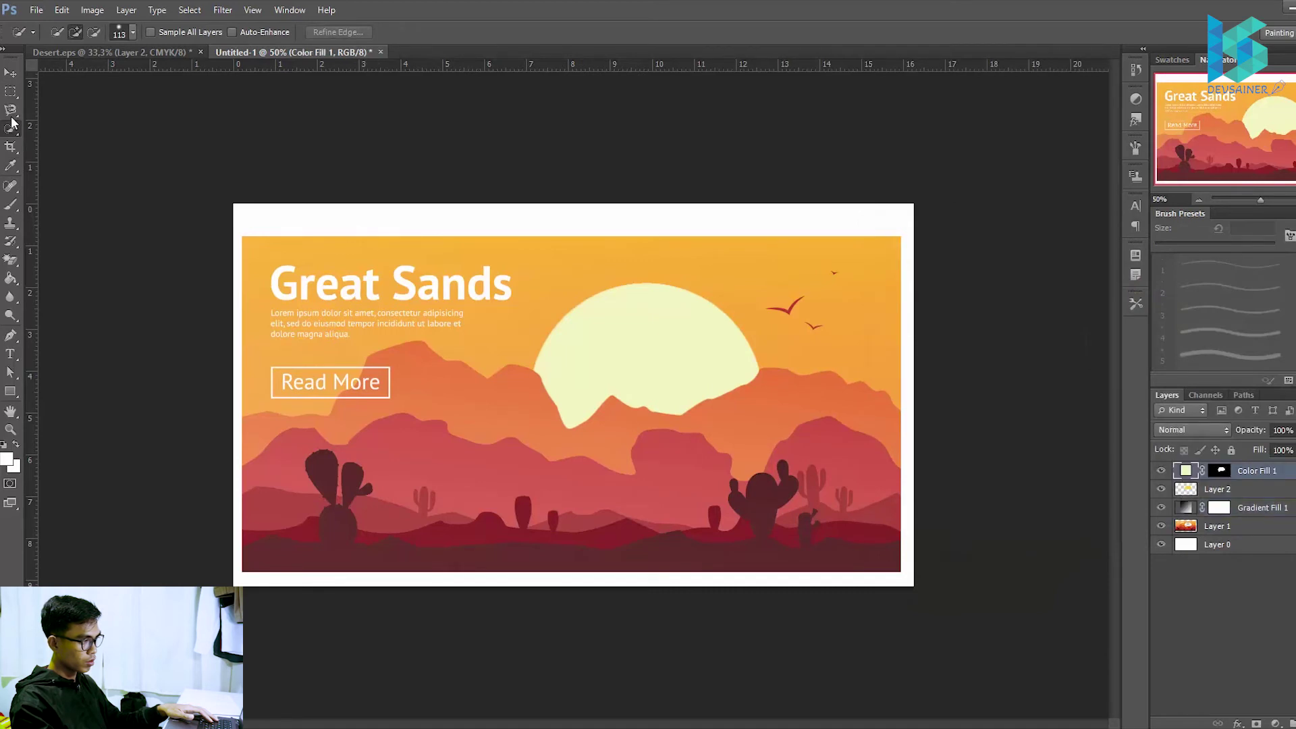
pyautogui.click(1275, 723)
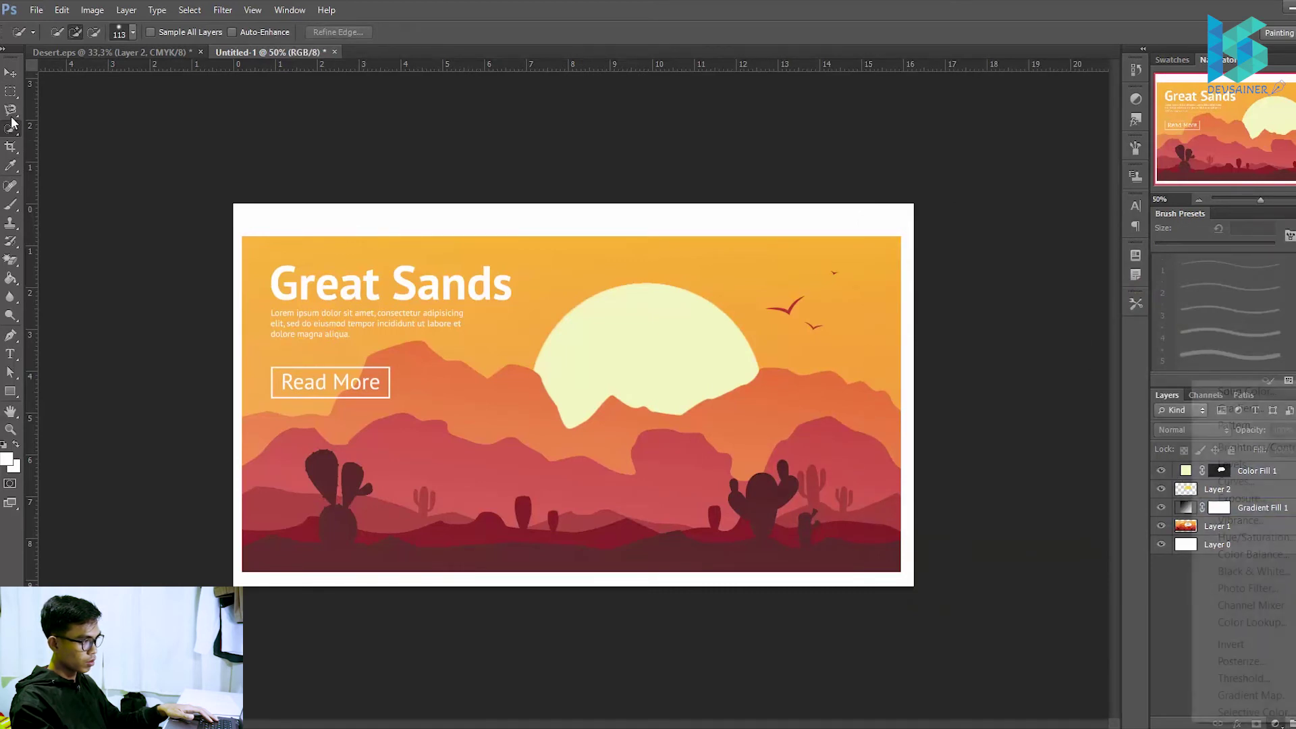
pyautogui.press('p')
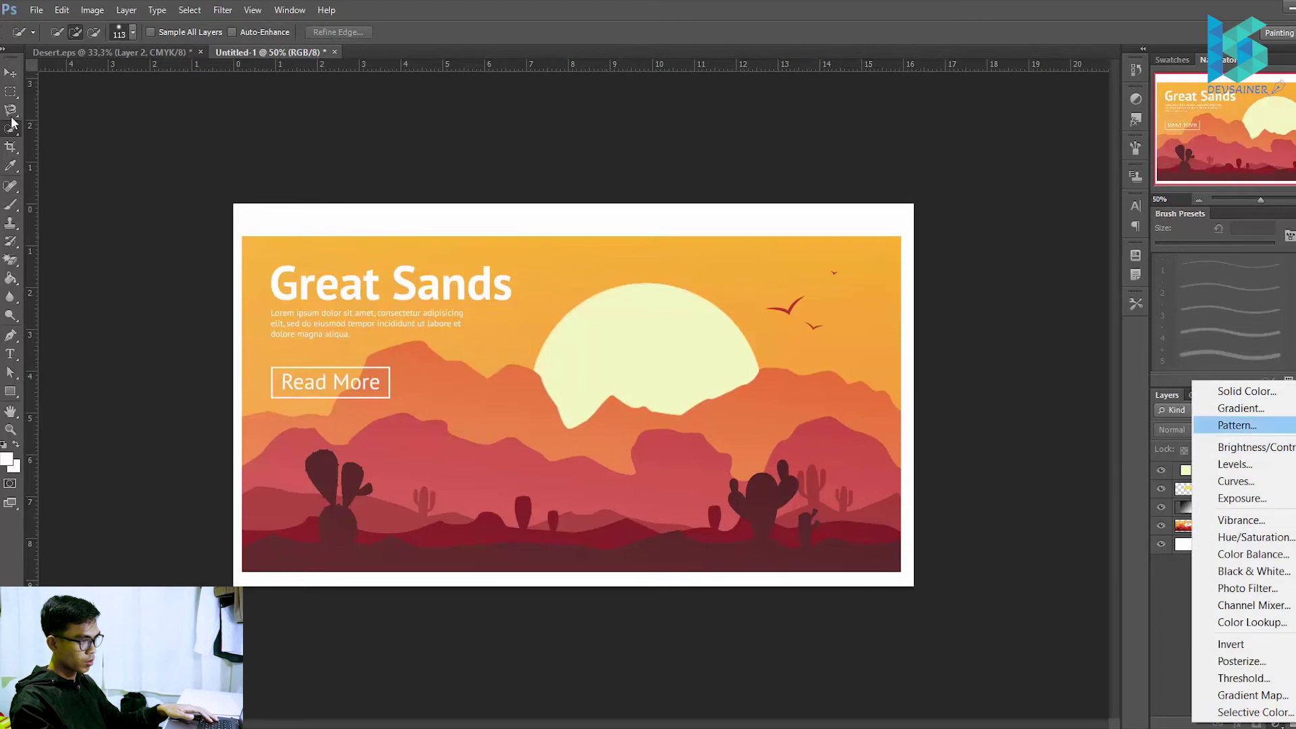
pyautogui.press('s')
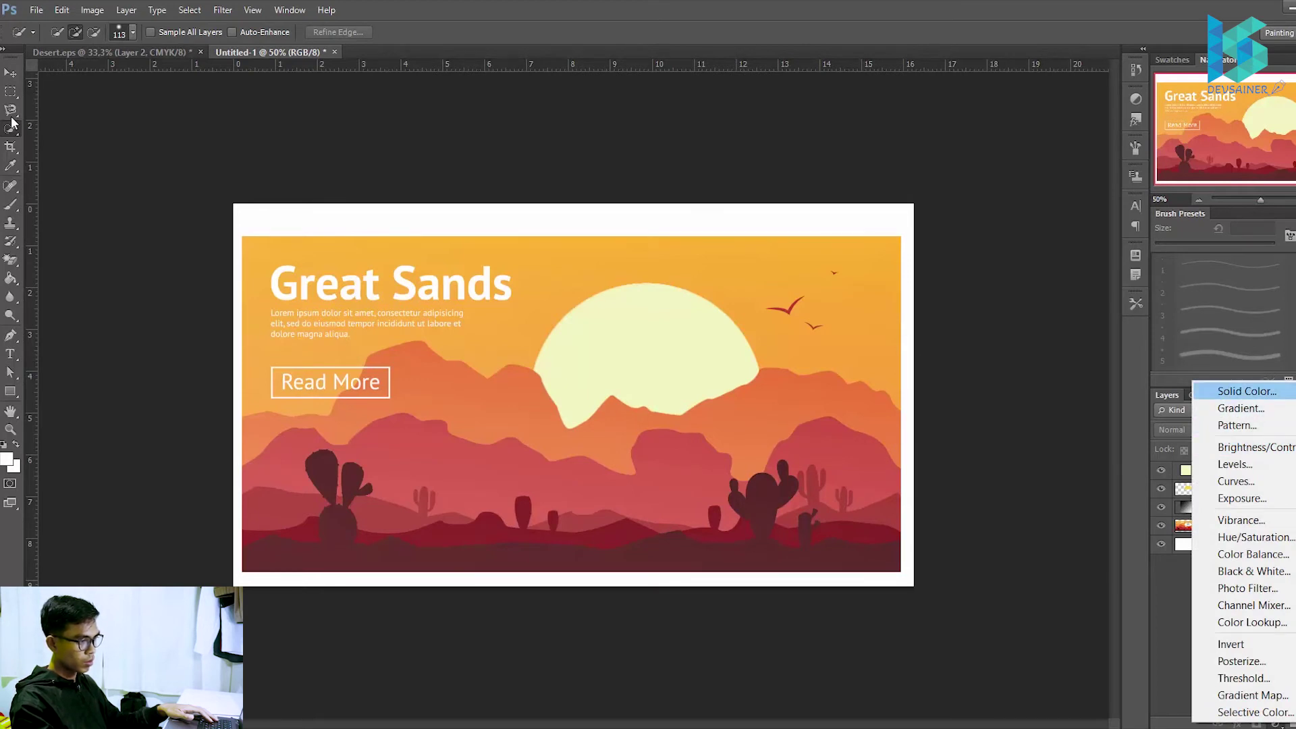
pyautogui.press('Down')
pyautogui.press('Down')
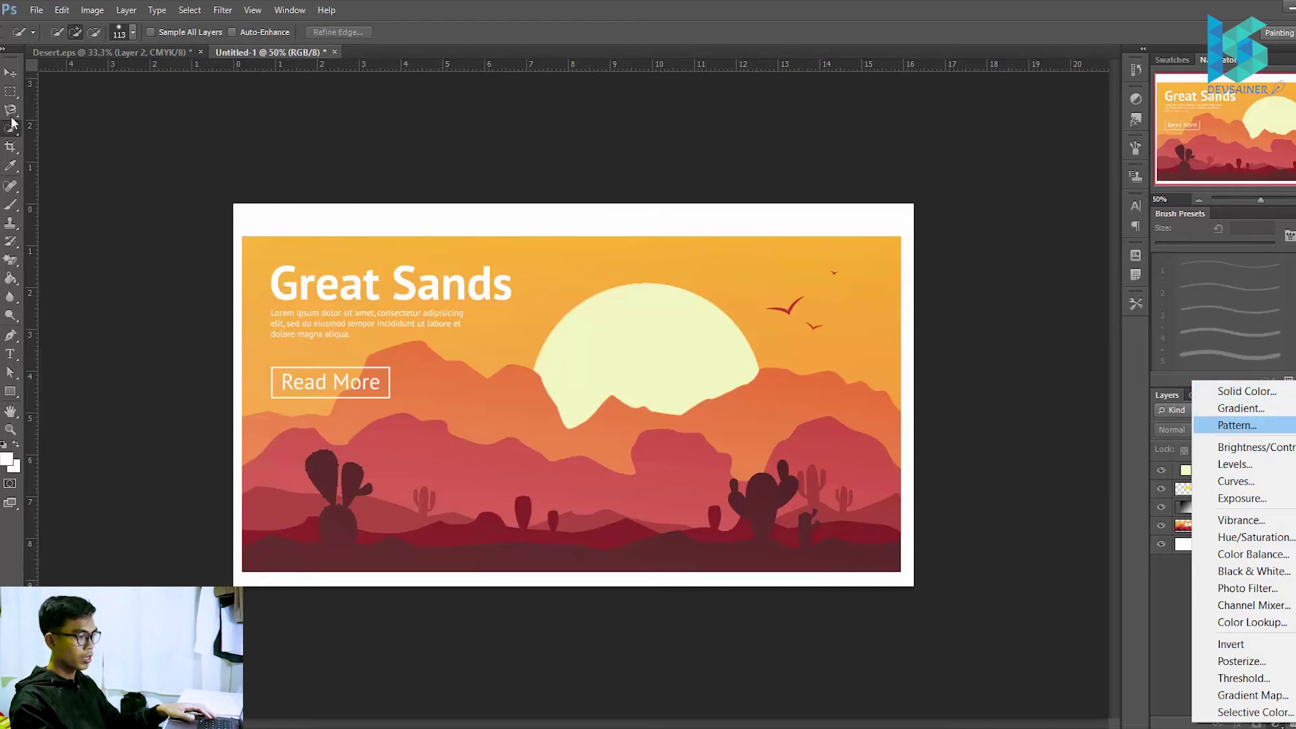
pyautogui.press('Up')
pyautogui.press('Down')
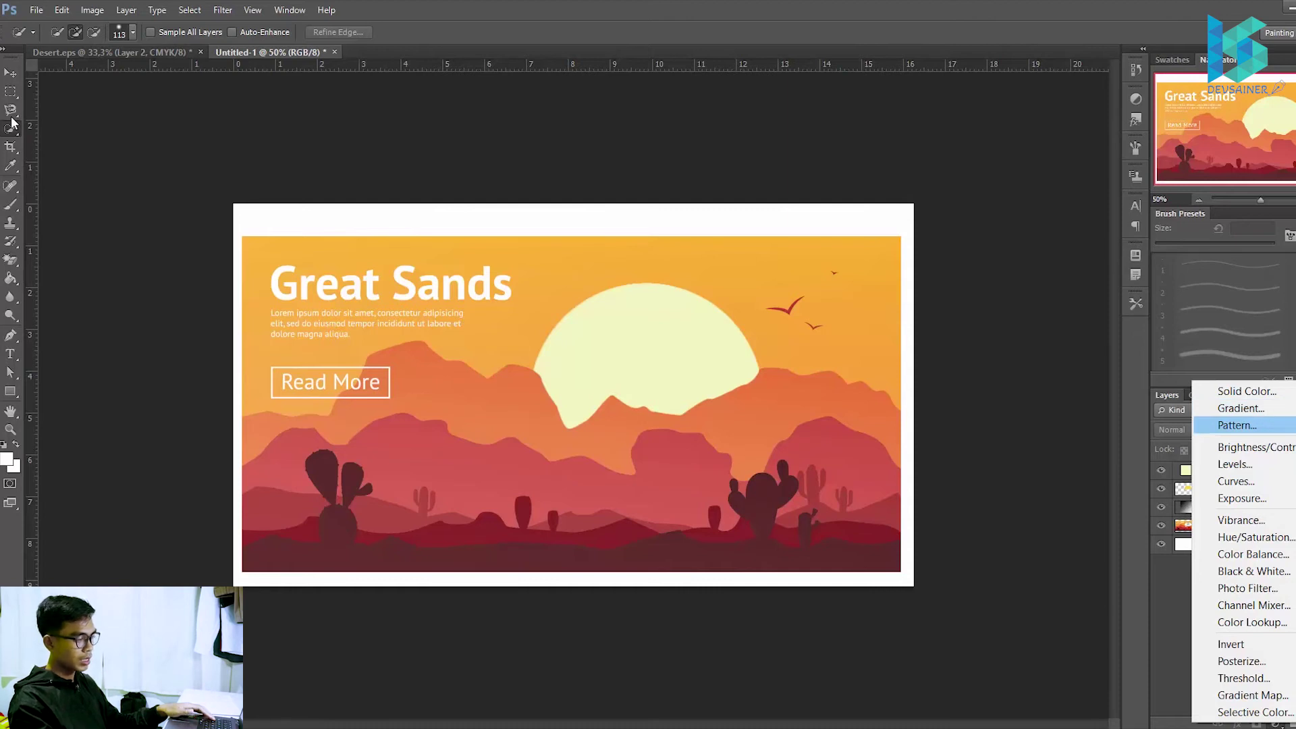
pyautogui.press('Up')
pyautogui.press('Up')
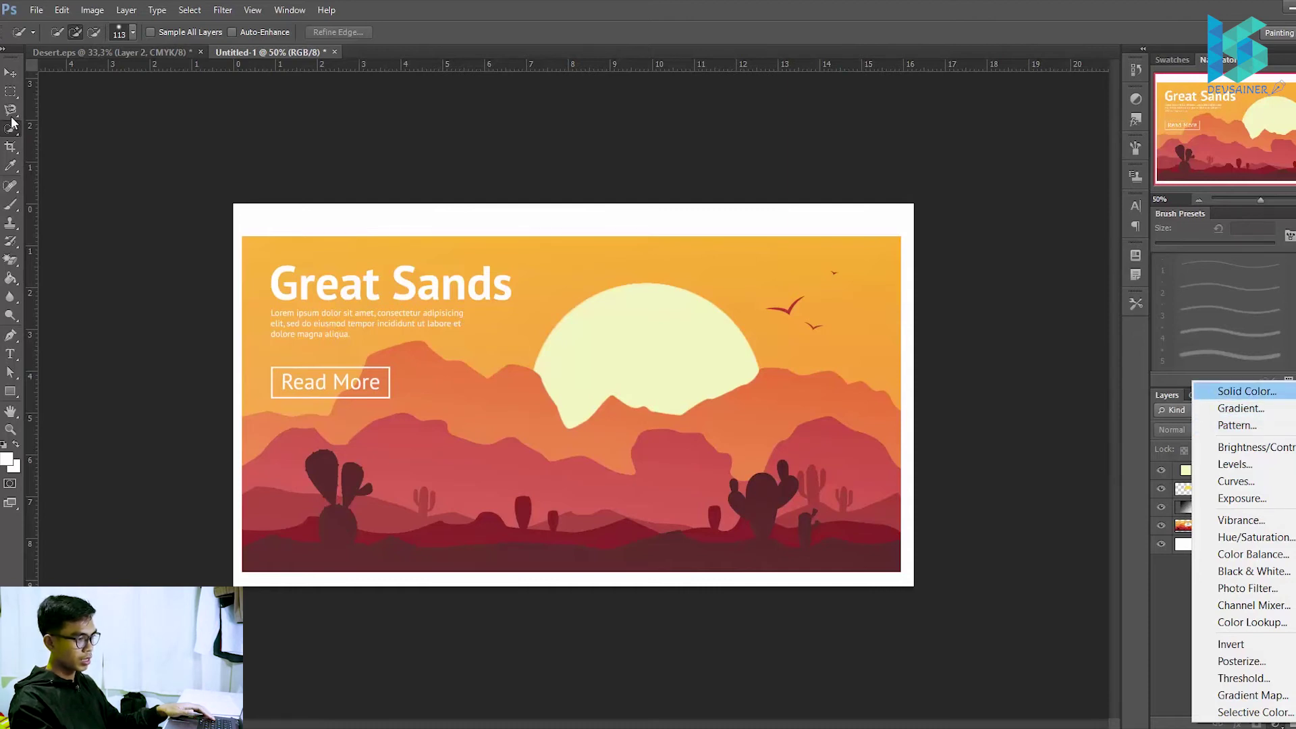
pyautogui.press('Down')
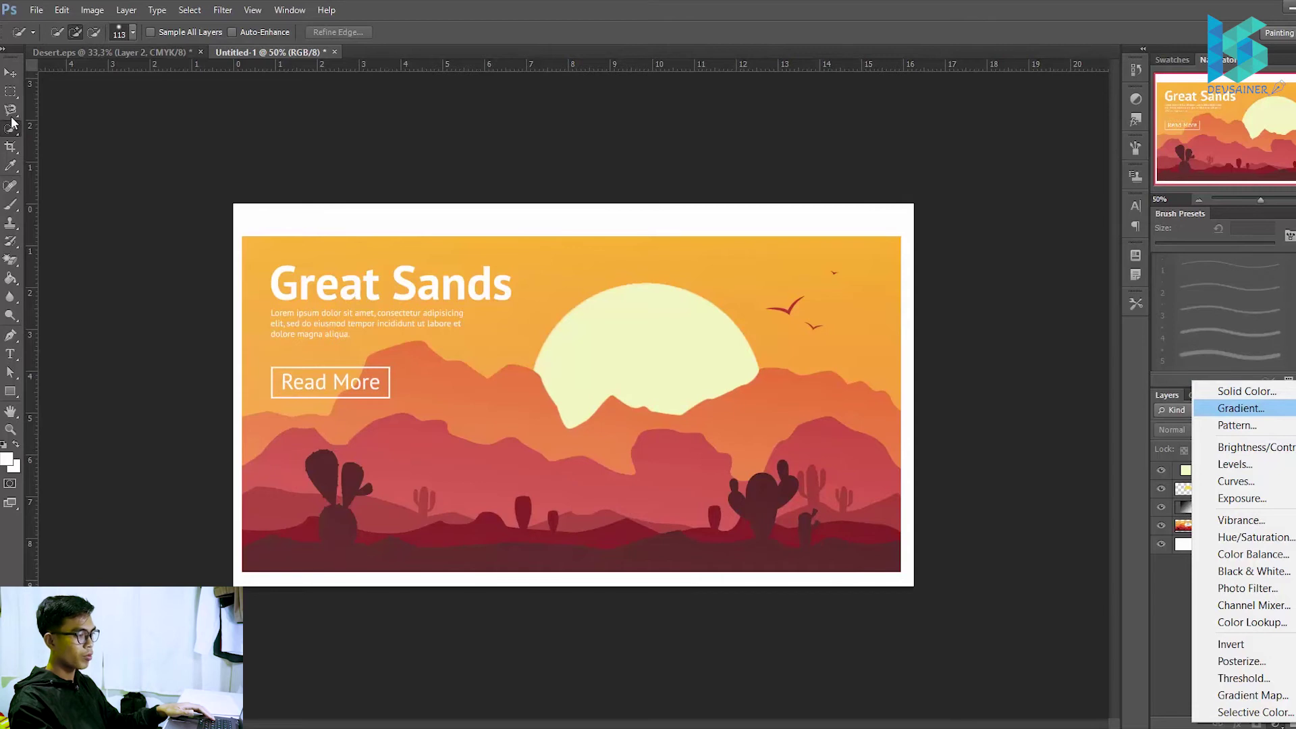
pyautogui.press('Down')
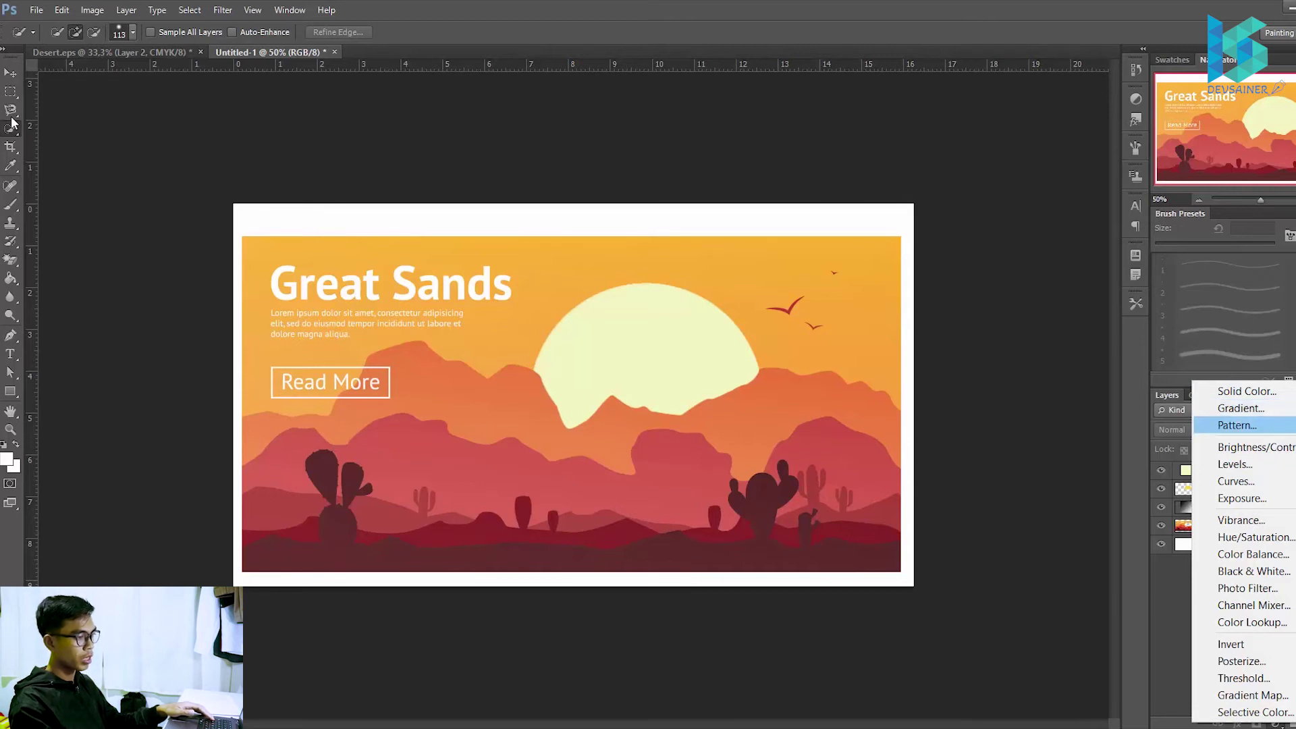
pyautogui.press('Up')
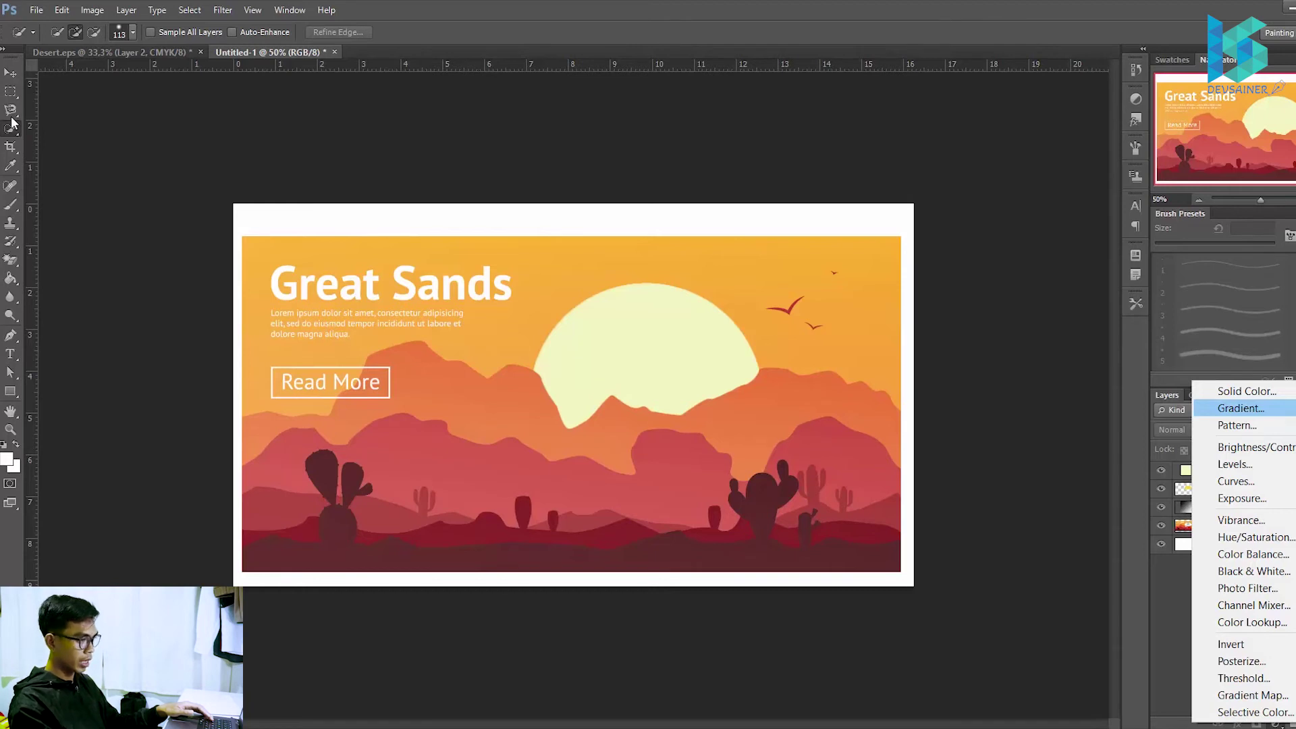
pyautogui.press('Down')
pyautogui.press('Return')
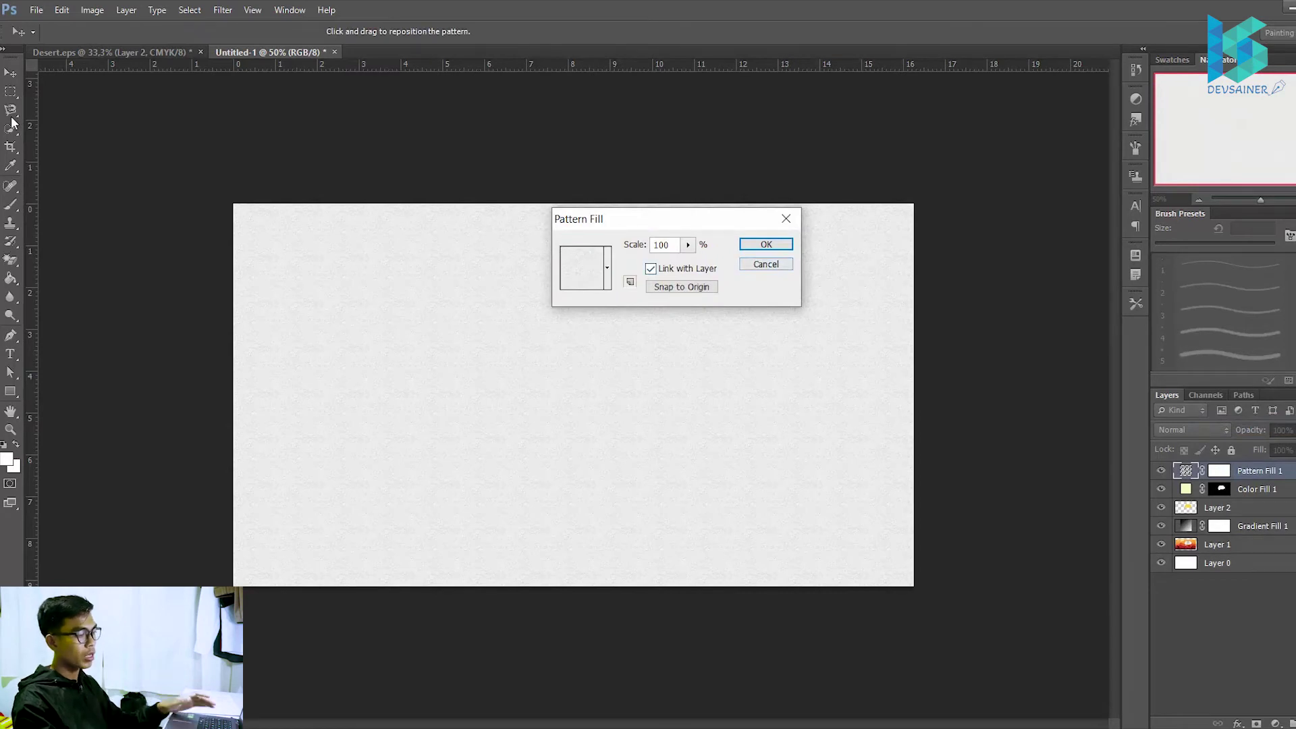
# - Try the different patterns on the full-canvas pattern fill and apply the fourth, fine grey one
pyautogui.click(608, 268)
pyautogui.click(538, 312)
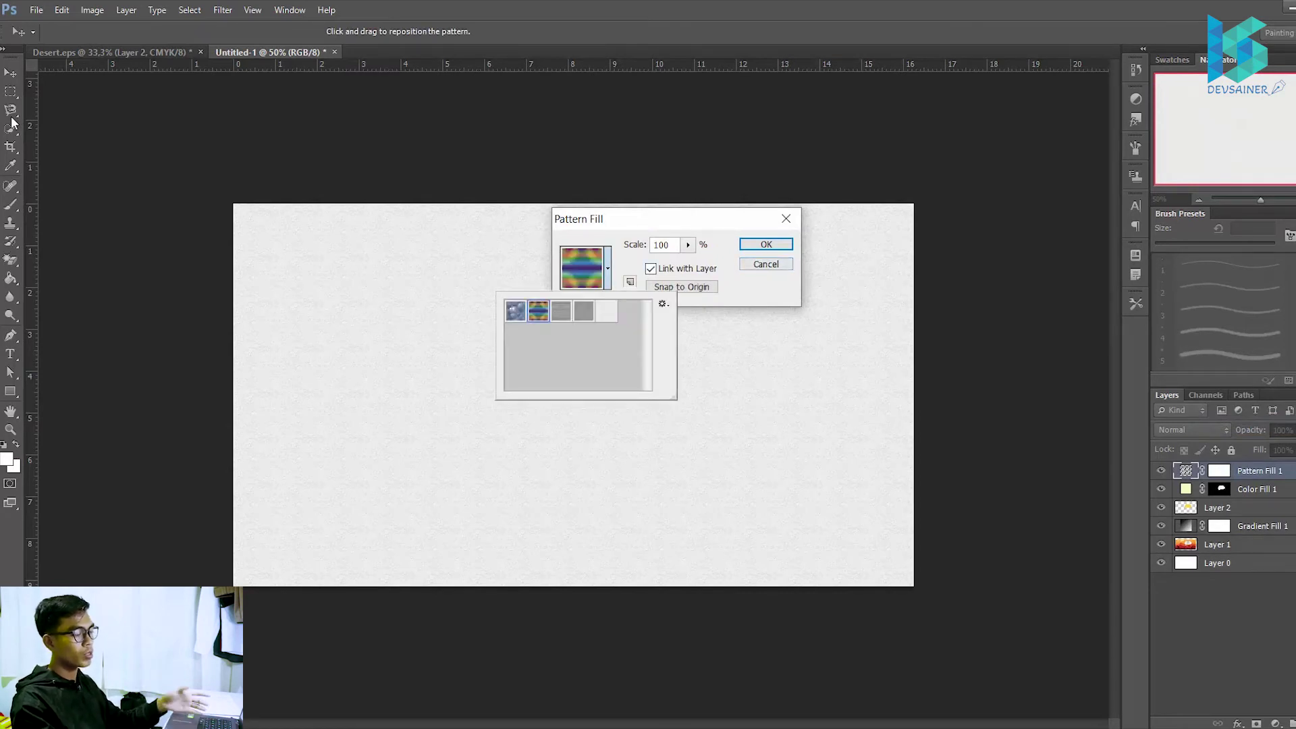
pyautogui.click(561, 311)
pyautogui.press('Right')
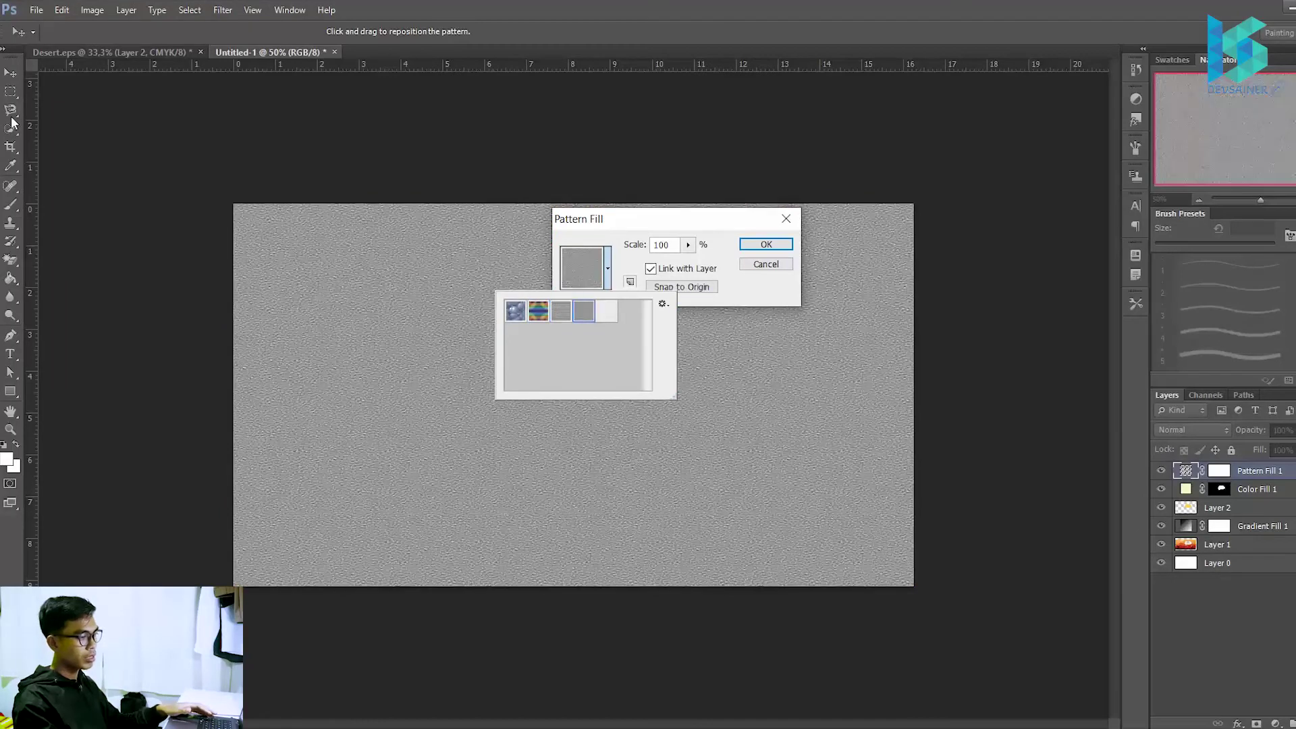
pyautogui.press('Left')
pyautogui.press('Left')
pyautogui.press('Left')
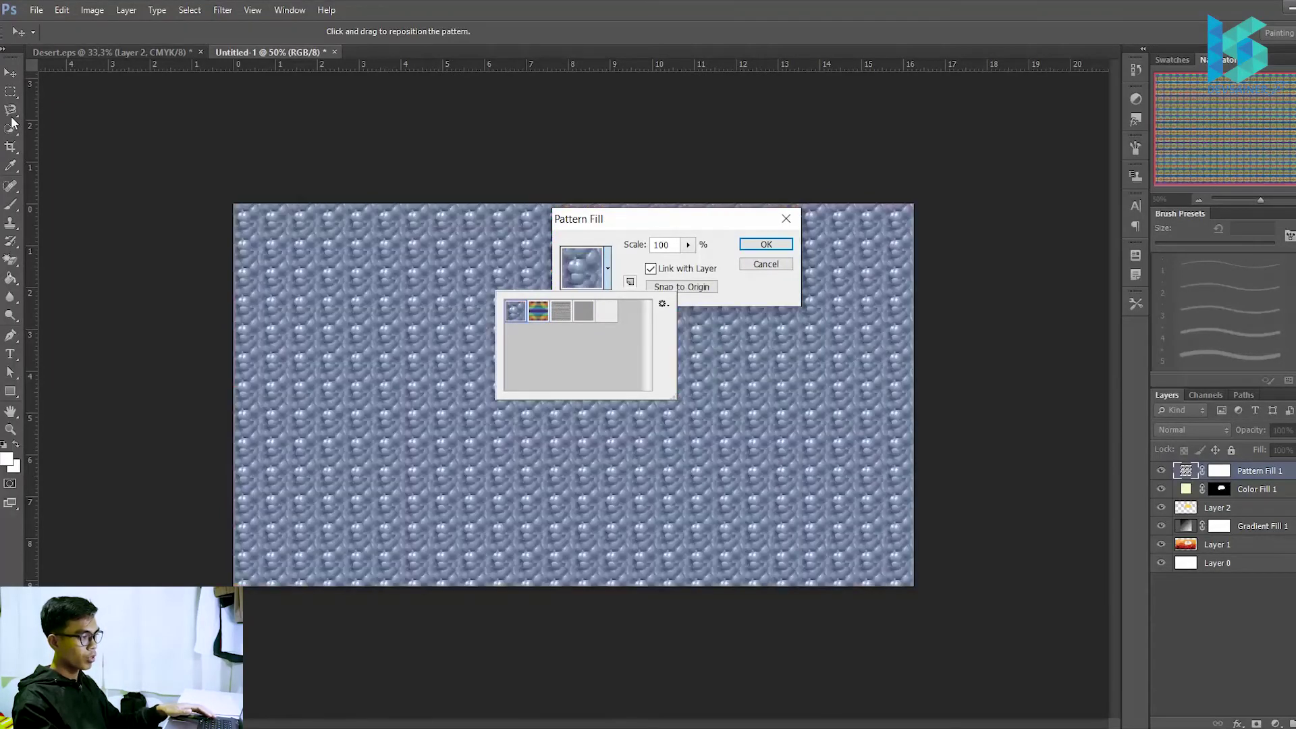
pyautogui.press('Right')
pyautogui.press('Right')
pyautogui.press('Right')
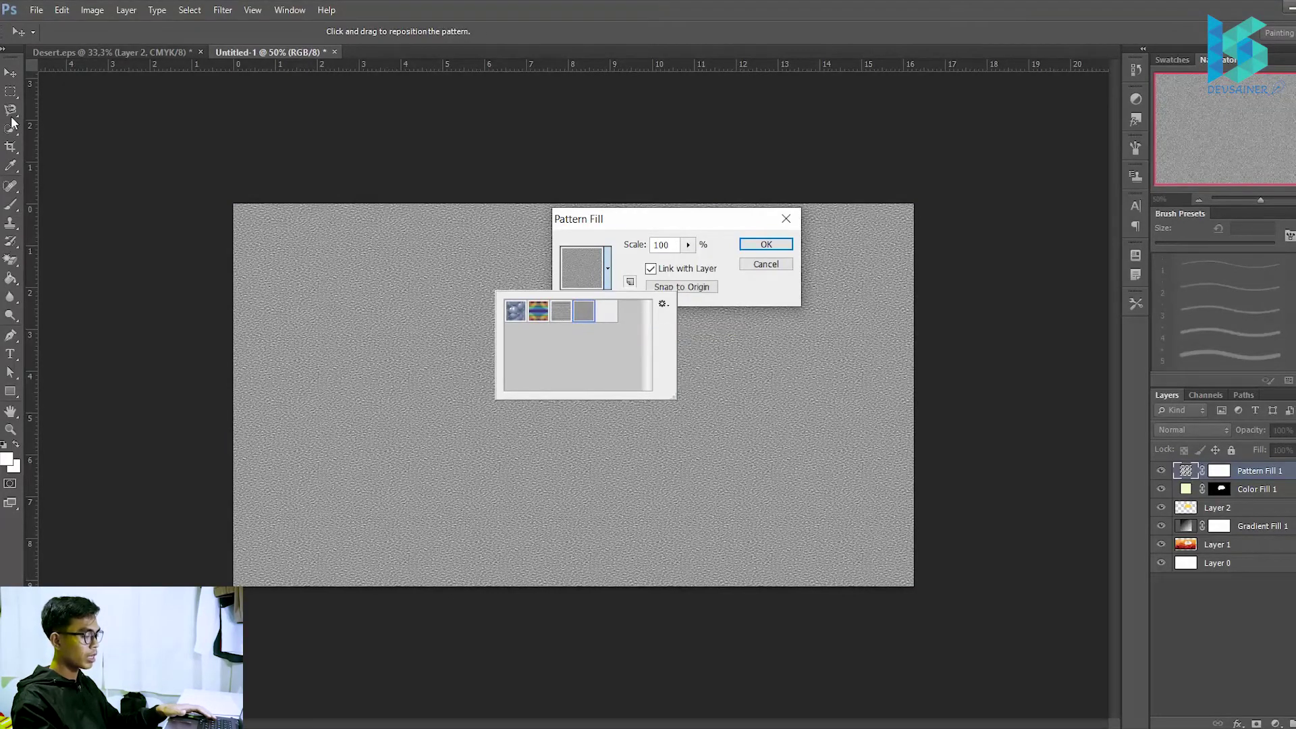
pyautogui.press('Return')
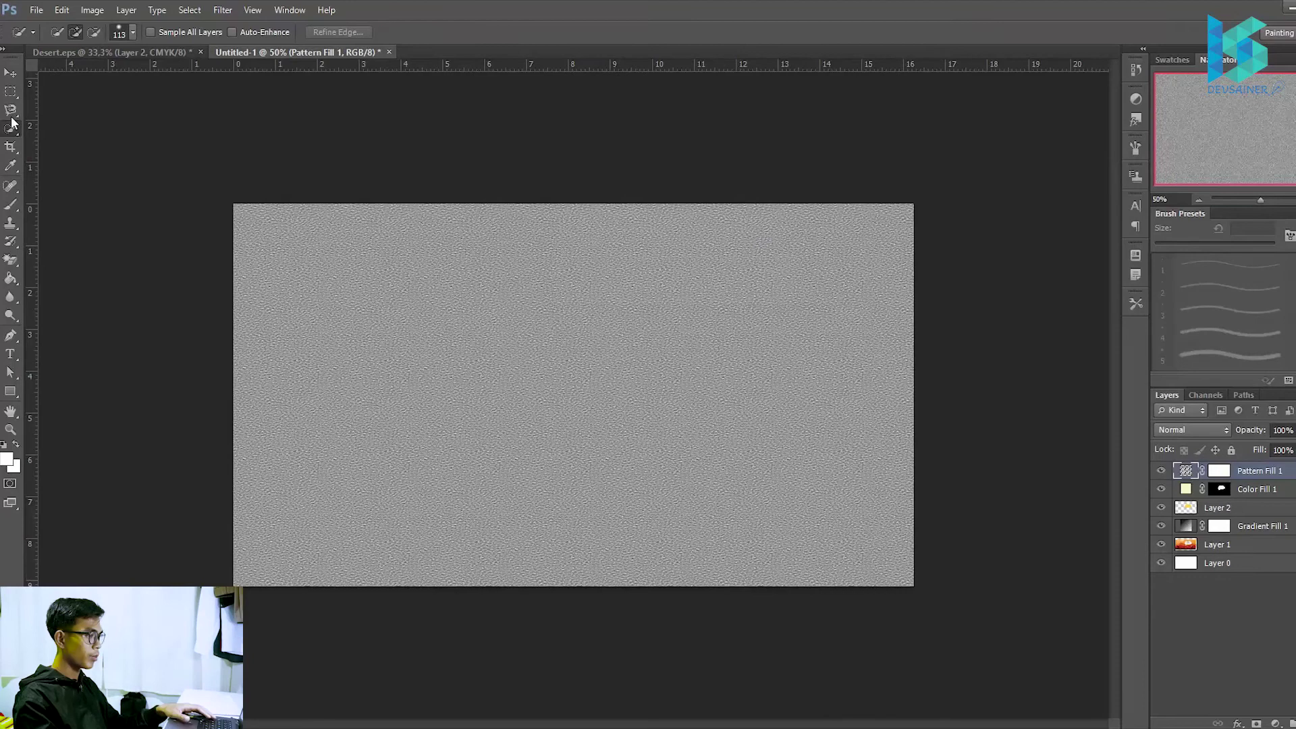
# - Undo the full-canvas pattern fill layer
pyautogui.hotkey('ctrl', 'z')
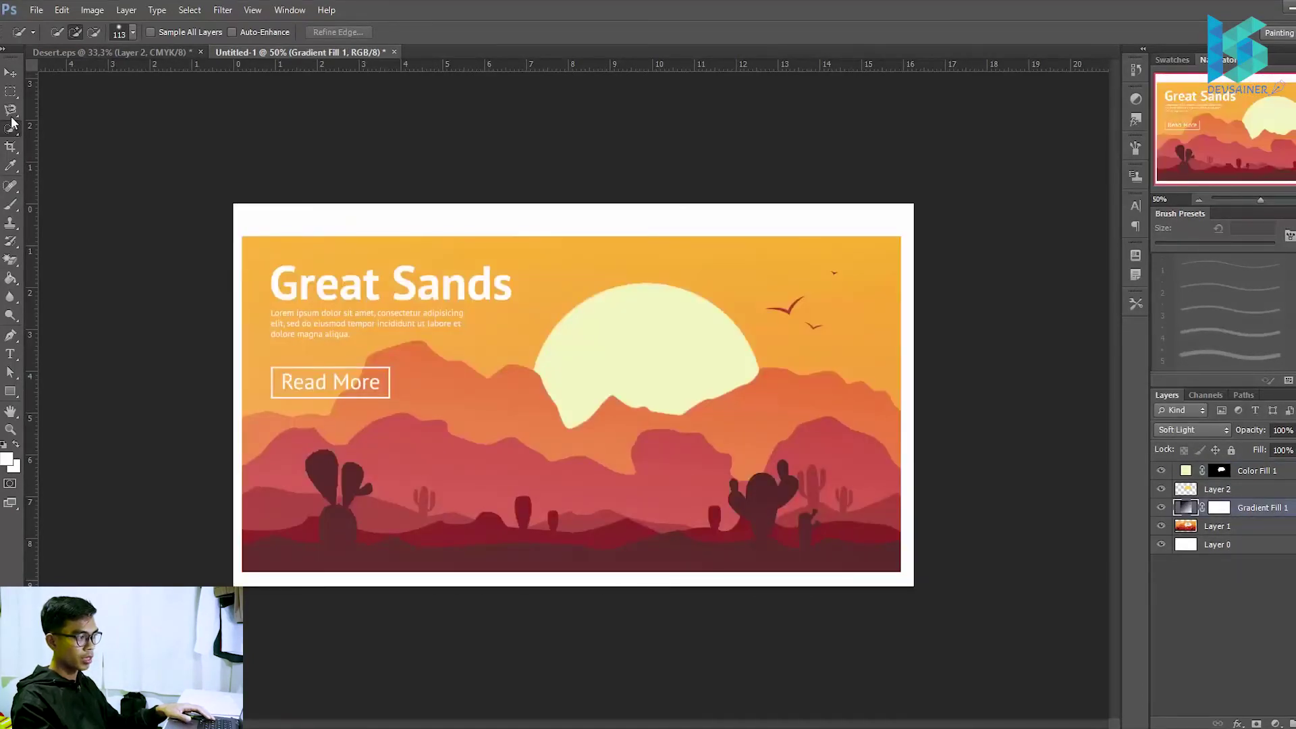
pyautogui.hotkey('ctrl', 'alt', 'z')
pyautogui.hotkey('ctrl', 'alt', 'z')
# - Load the sun's shape as a selection on Layer 2 and add a Pattern fill layer from it
pyautogui.click(1218, 489)
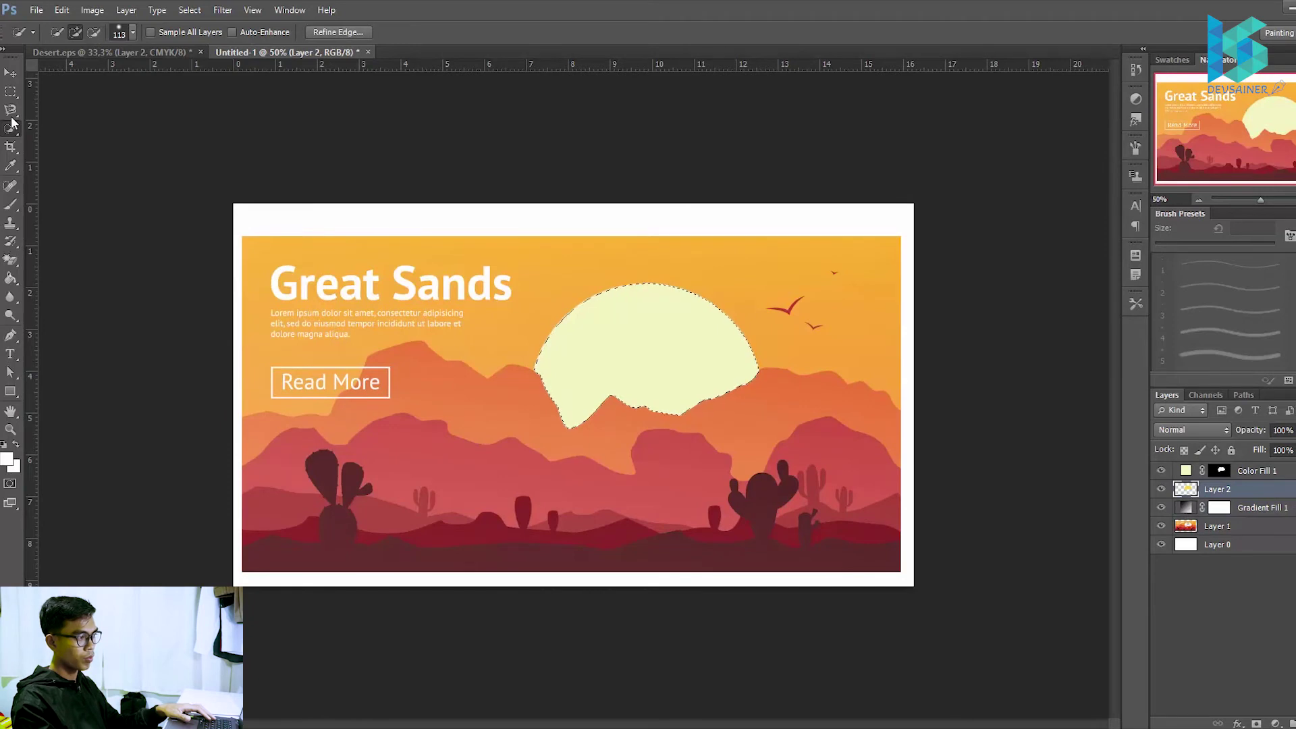
pyautogui.click(1275, 724)
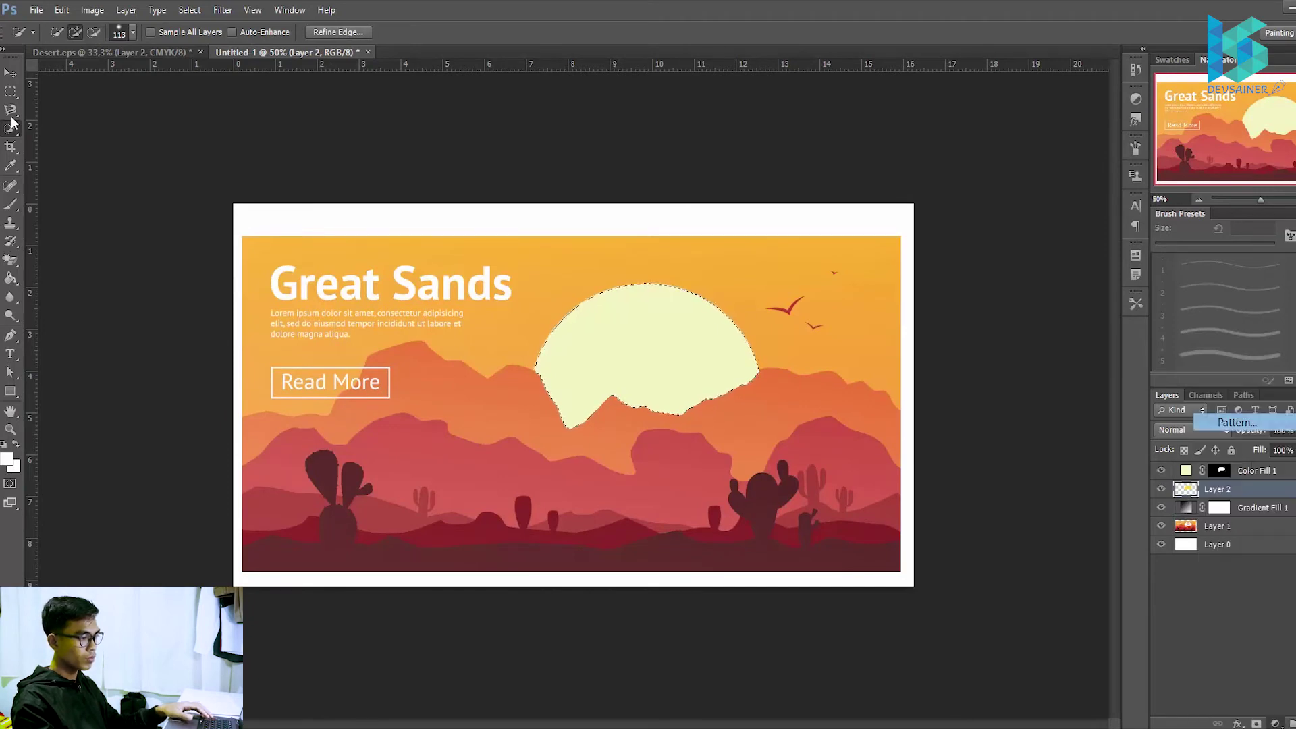
pyautogui.click(1237, 422)
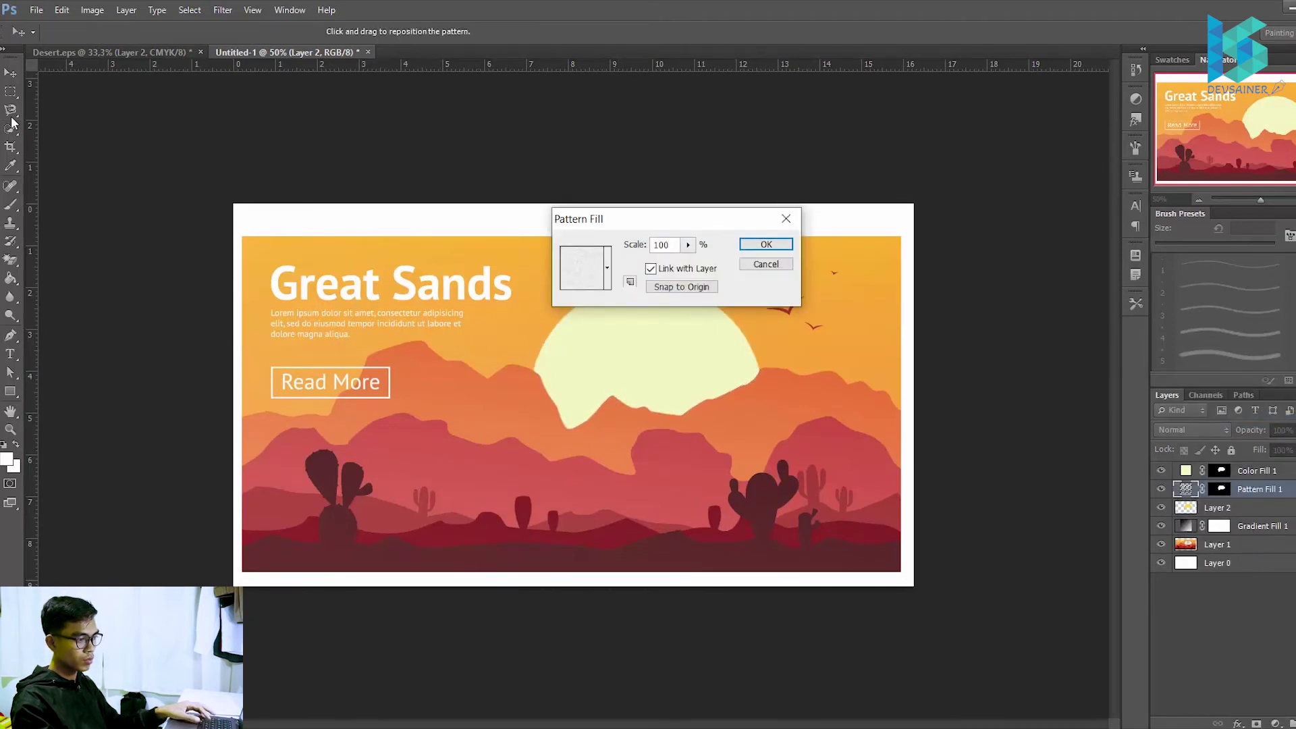
# - Apply the third pattern, the grey woven texture, to the sun's pattern fill and hide the Color Fill 1 layer
pyautogui.click(607, 268)
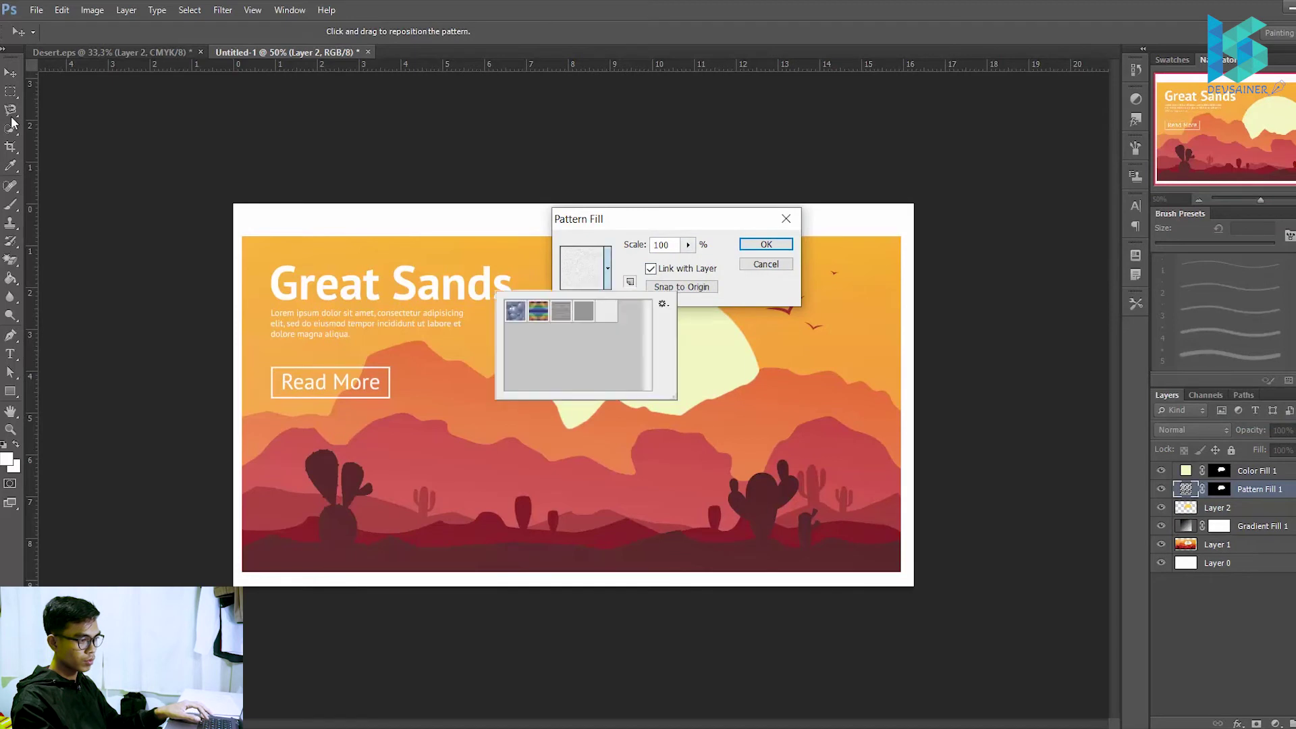
pyautogui.click(584, 311)
pyautogui.click(561, 312)
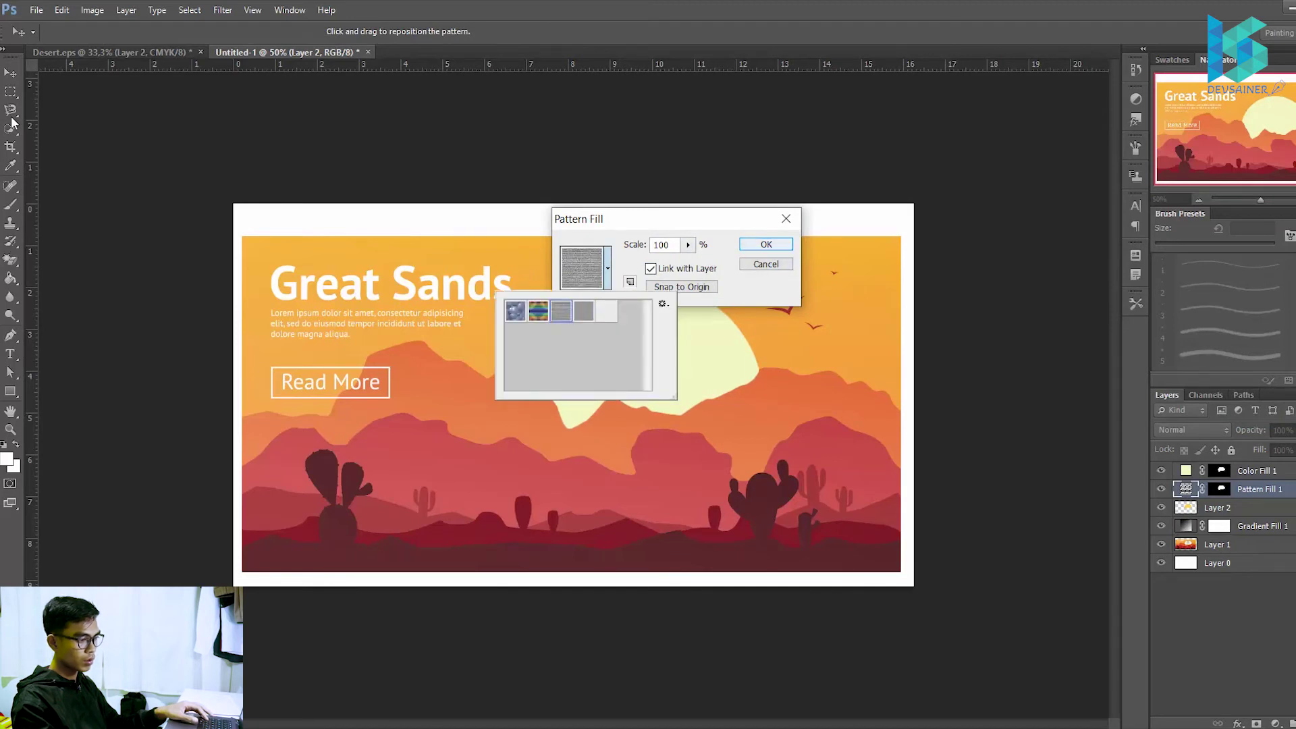
pyautogui.press('Return')
pyautogui.press('Return')
pyautogui.click(1162, 471)
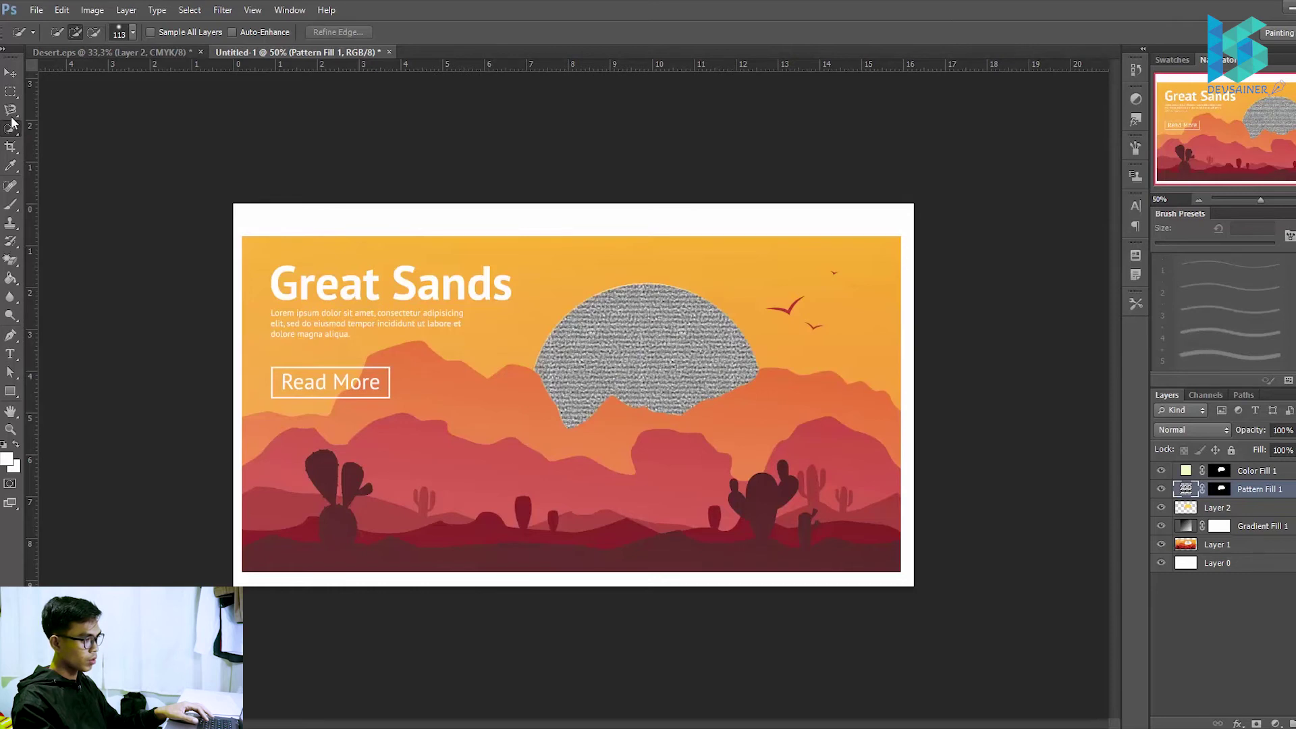
# - Show the Color Fill 1 layer on the sun again and deselect all layers
pyautogui.click(1161, 470)
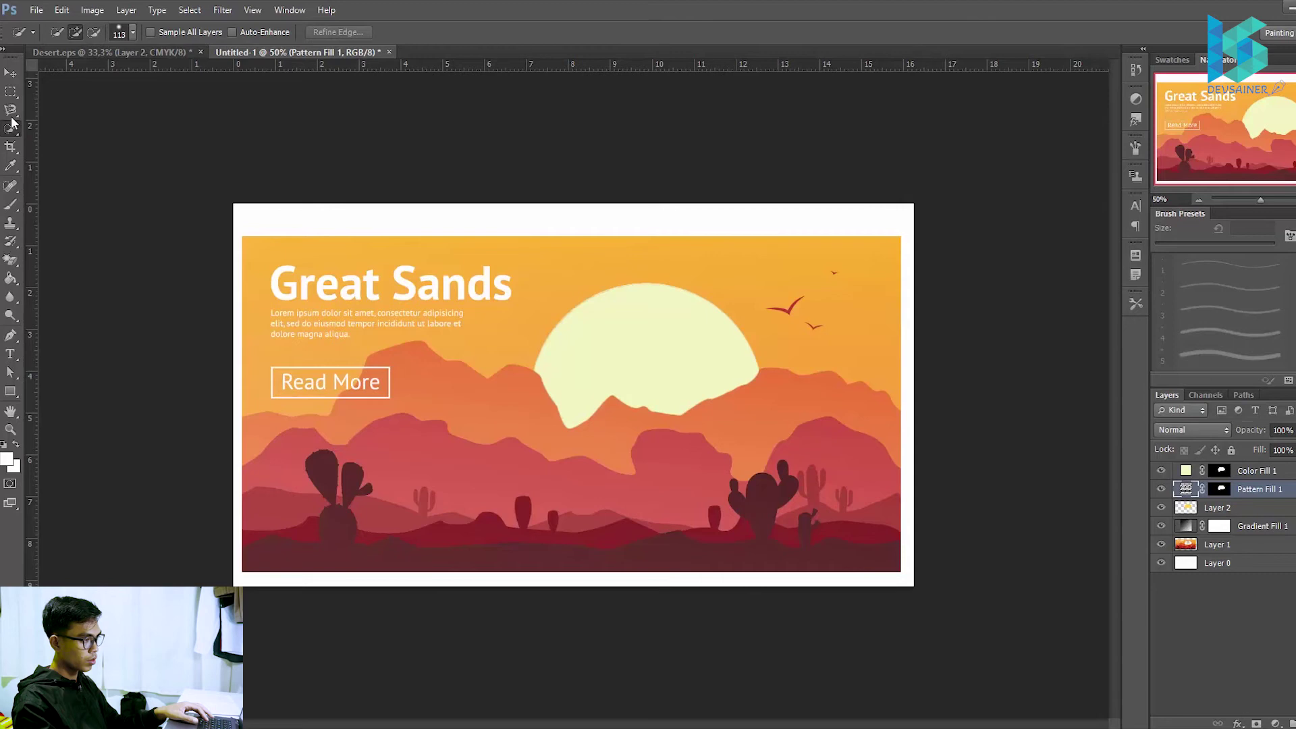
pyautogui.click(1224, 640)
# - Look through the available adjustment layer types from Brightness/Contrast to Exposure without adding one
pyautogui.click(1275, 724)
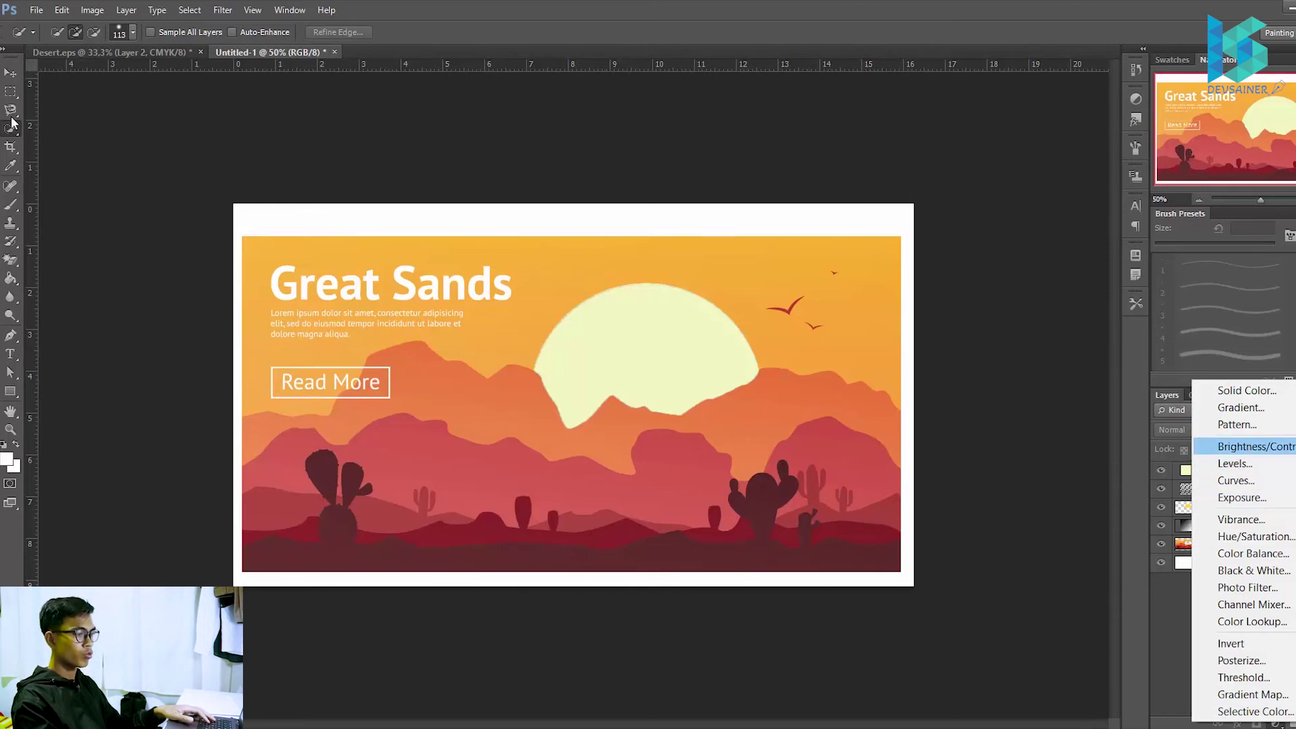
pyautogui.press('Down')
pyautogui.press('Down')
pyautogui.press('Down')
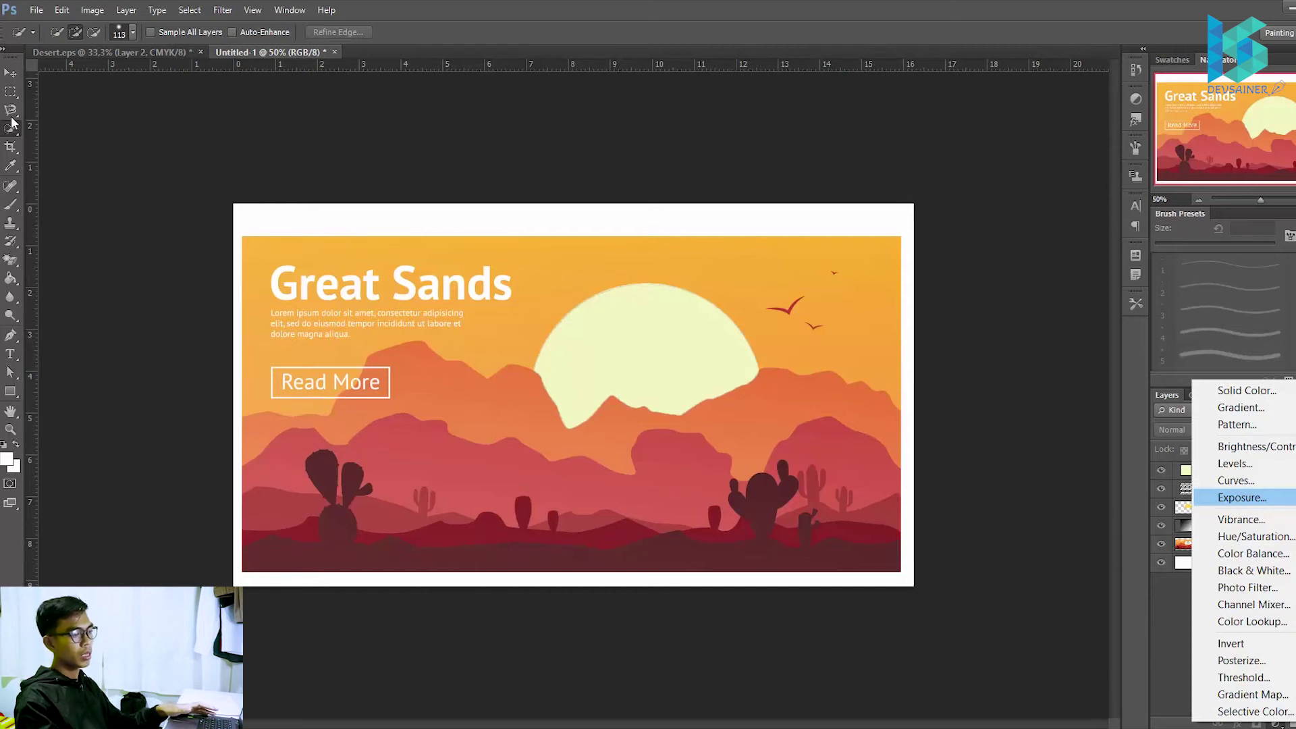
pyautogui.press('Up')
pyautogui.press('Up')
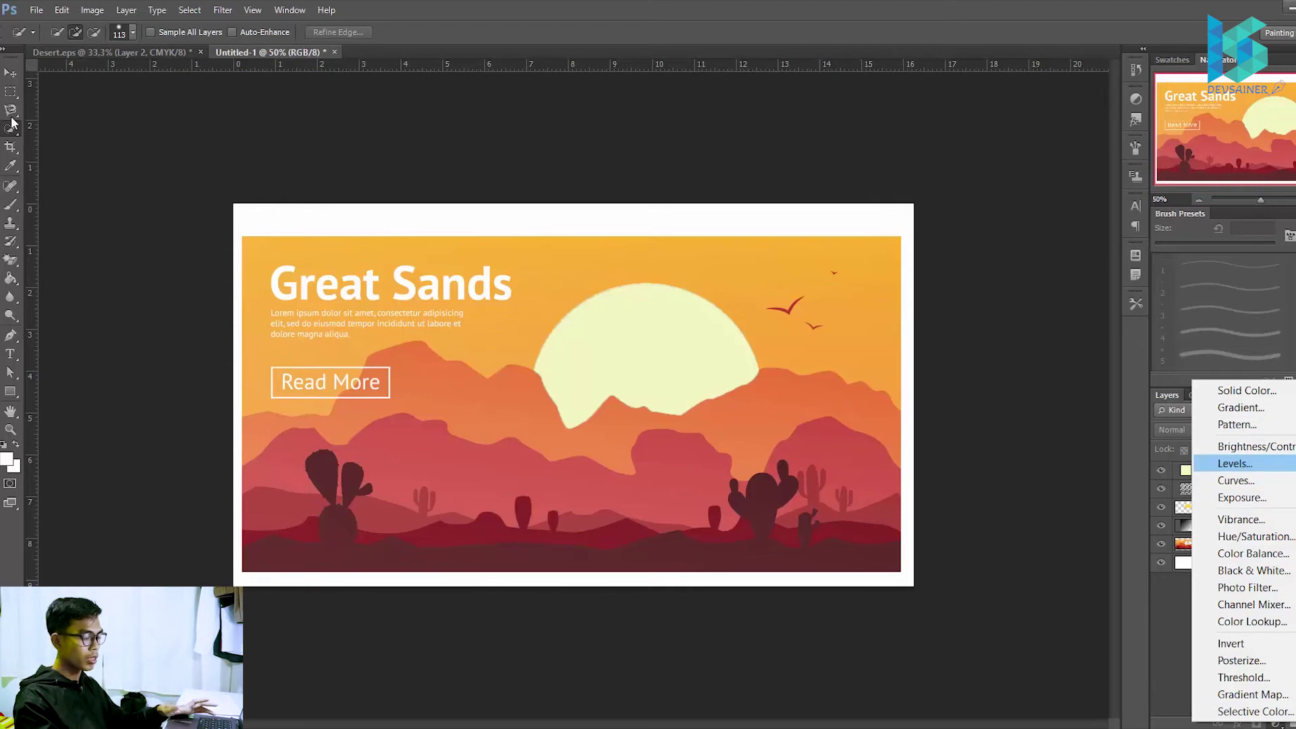
pyautogui.press('Up')
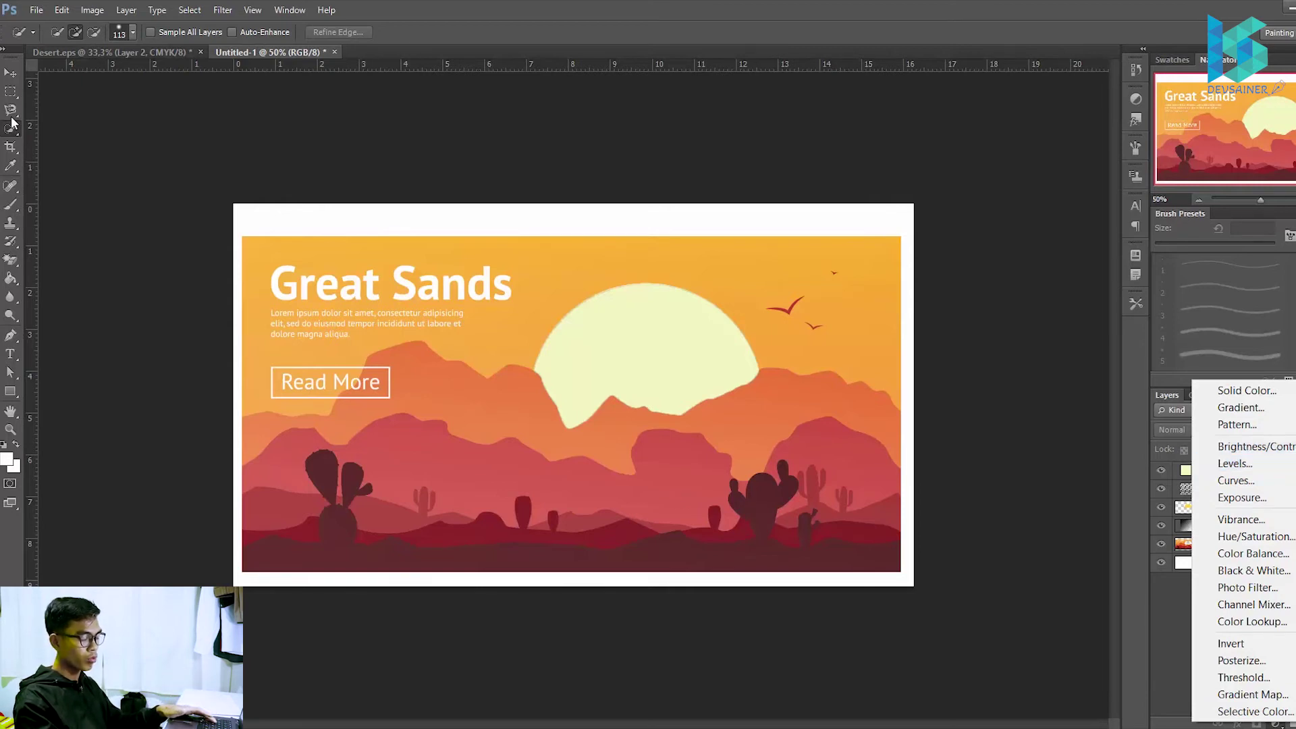
pyautogui.press('Escape')
# - Add a Brightness/Contrast adjustment layer above Layer 1, try darker values, and set the brightness to 19
pyautogui.click(1217, 545)
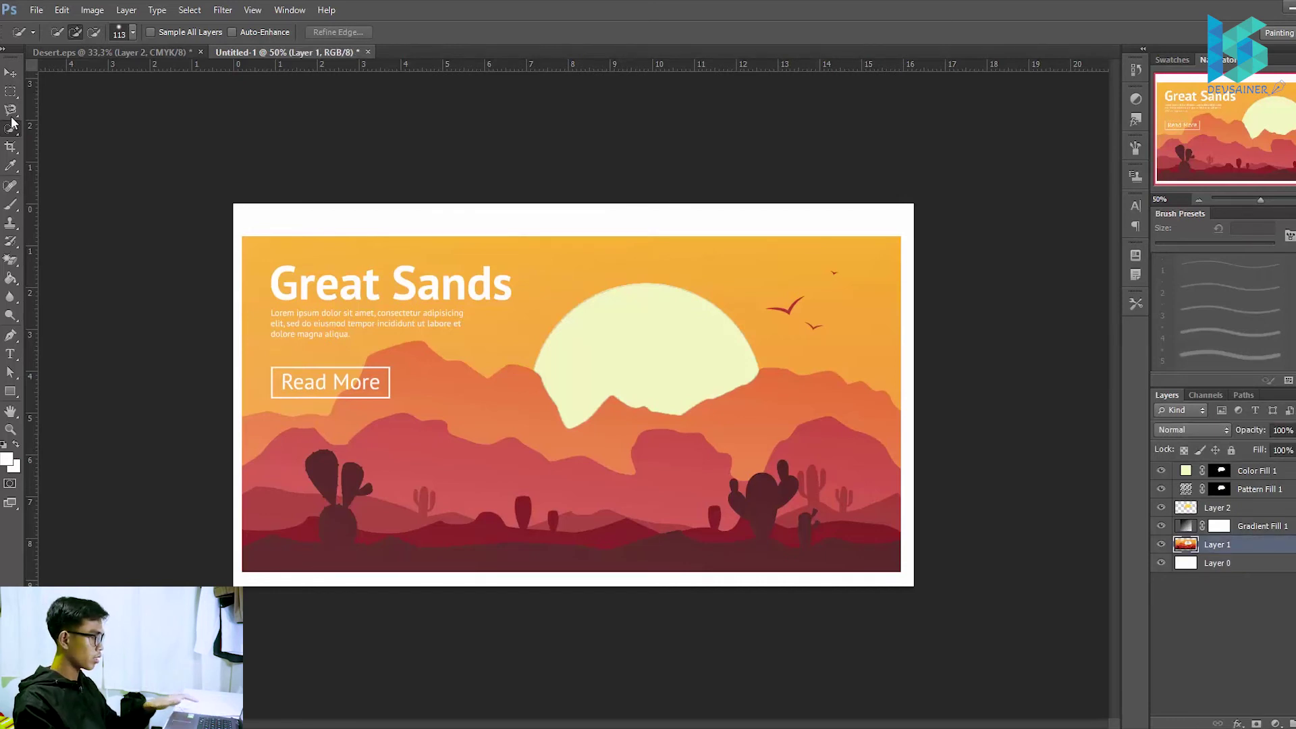
pyautogui.click(1276, 723)
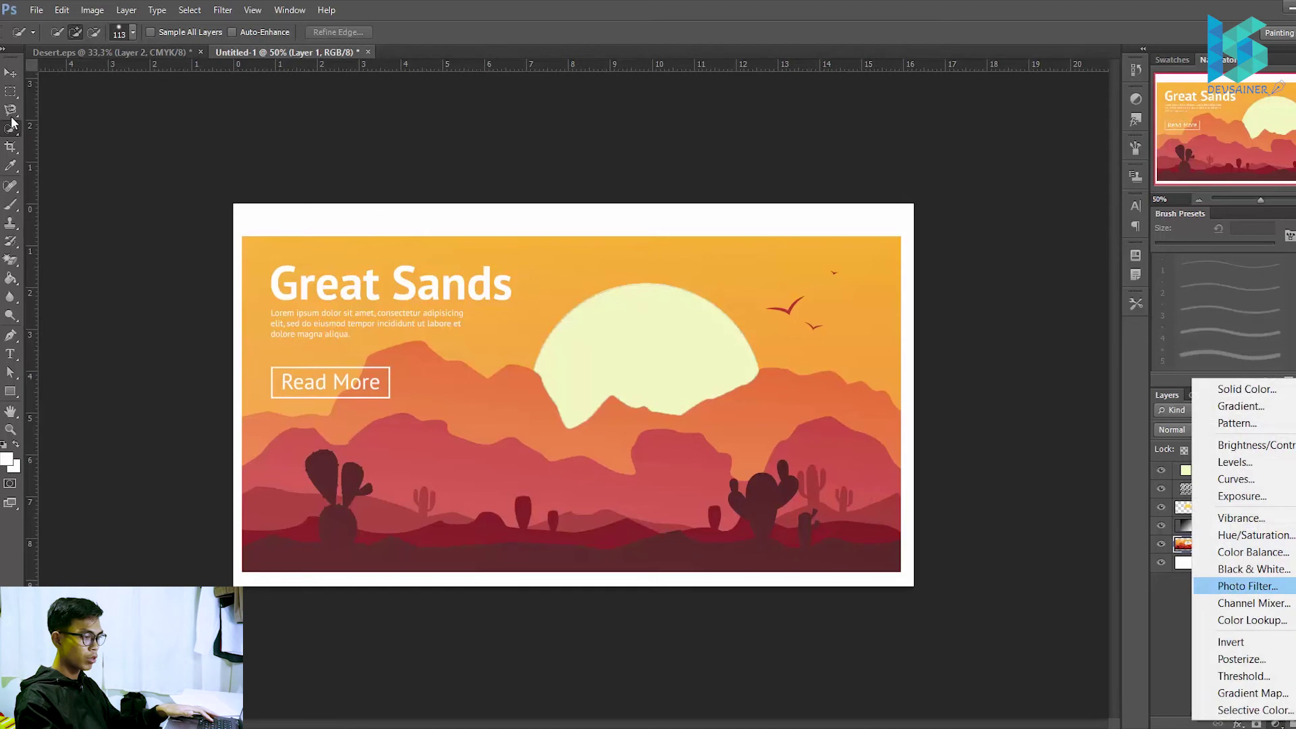
pyautogui.press('Return')
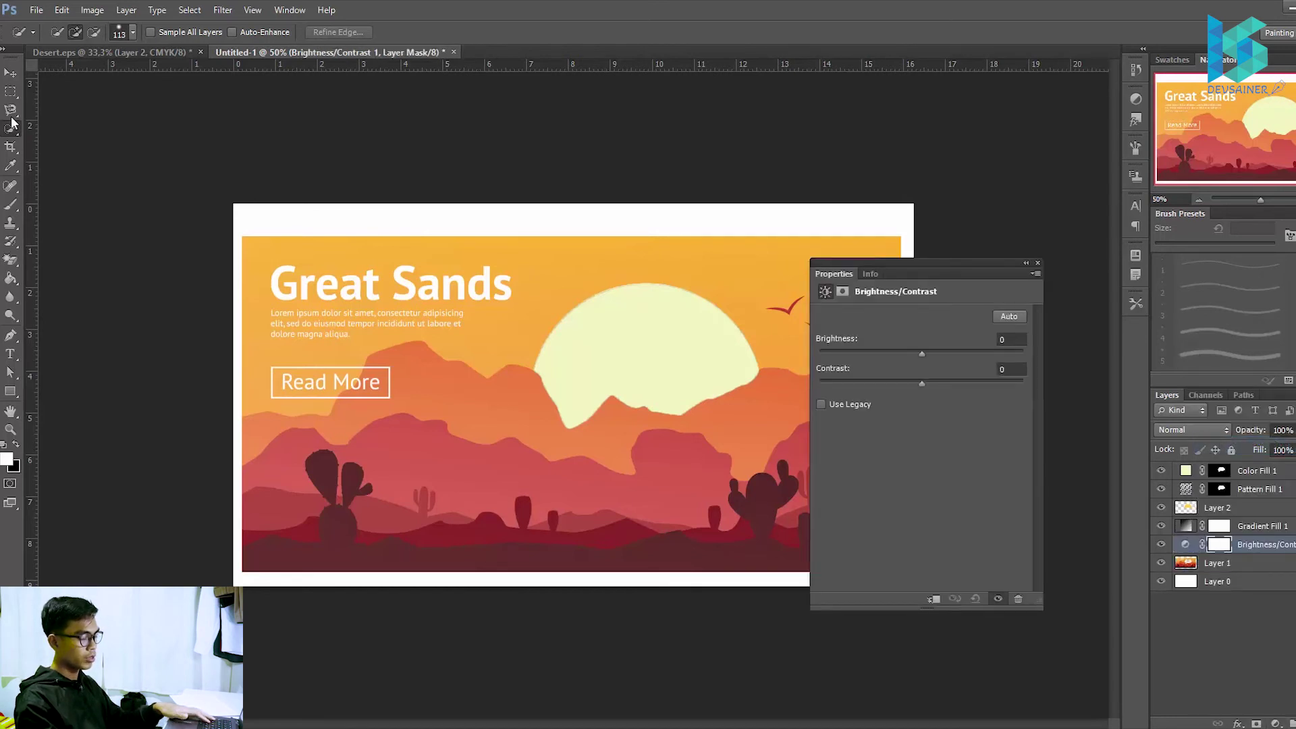
pyautogui.moveTo(922, 354); pyautogui.dragTo(846, 354)
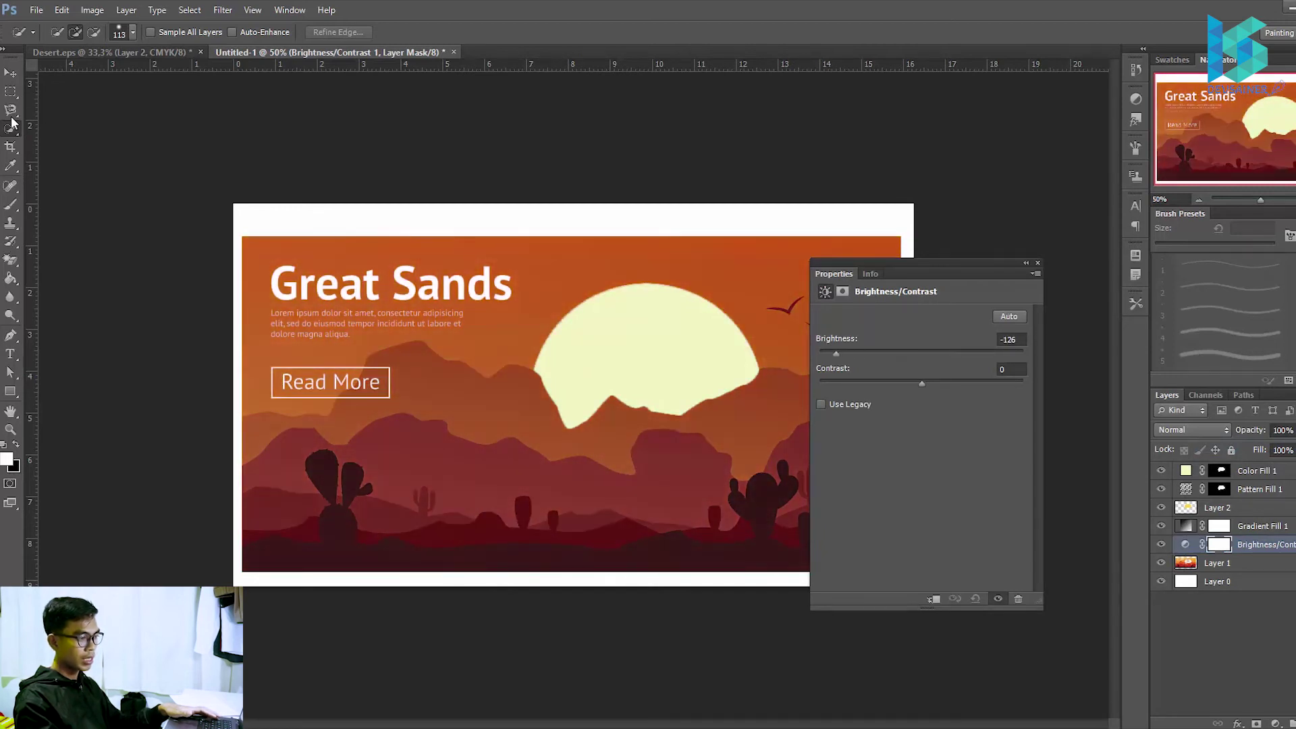
pyautogui.hotkey('shift', 'Up')
pyautogui.hotkey('shift', 'Up')
pyautogui.hotkey('shift', 'Up')
pyautogui.hotkey('shift', 'Up')
pyautogui.hotkey('shift', 'Up')
pyautogui.hotkey('shift', 'Up')
pyautogui.hotkey('shift', 'Up')
pyautogui.hotkey('shift', 'Up')
pyautogui.hotkey('shift', 'Up')
pyautogui.hotkey('shift', 'Up')
pyautogui.hotkey('shift', 'Up')
pyautogui.hotkey('shift', 'Up')
pyautogui.hotkey('shift', 'Up')
pyautogui.hotkey('shift', 'Up')
pyautogui.hotkey('shift', 'Up')
pyautogui.hotkey('shift', 'Up')
pyautogui.hotkey('shift', 'Up')
pyautogui.hotkey('shift', 'Up')
pyautogui.hotkey('shift', 'Up')
pyautogui.hotkey('shift', 'Up')
pyautogui.moveTo(999, 353)
pyautogui.mouseDown()
pyautogui.moveTo(875, 354)
pyautogui.moveTo(935, 353)
pyautogui.mouseUp()
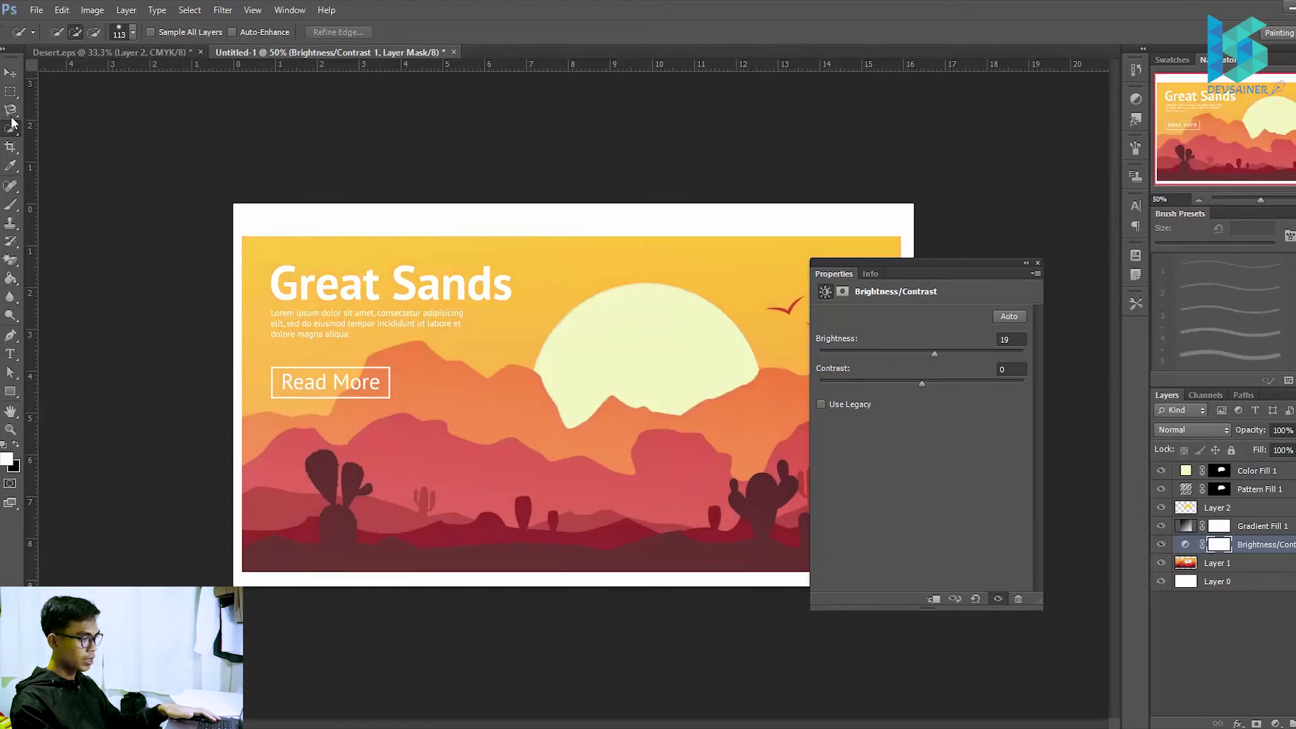
# - Try contrast values between 21 and 85, settle on about 55, and close the Brightness/Contrast settings
pyautogui.moveTo(922, 383)
pyautogui.mouseDown()
pyautogui.moveTo(855, 384)
pyautogui.moveTo(956, 384)
pyautogui.mouseUp()
pyautogui.hotkey('shift', 'Down')
pyautogui.hotkey('shift', 'Down')
pyautogui.hotkey('shift', 'Down')
pyautogui.hotkey('shift', 'Down')
pyautogui.hotkey('shift', 'Down')
pyautogui.press('Up')
pyautogui.press('Up')
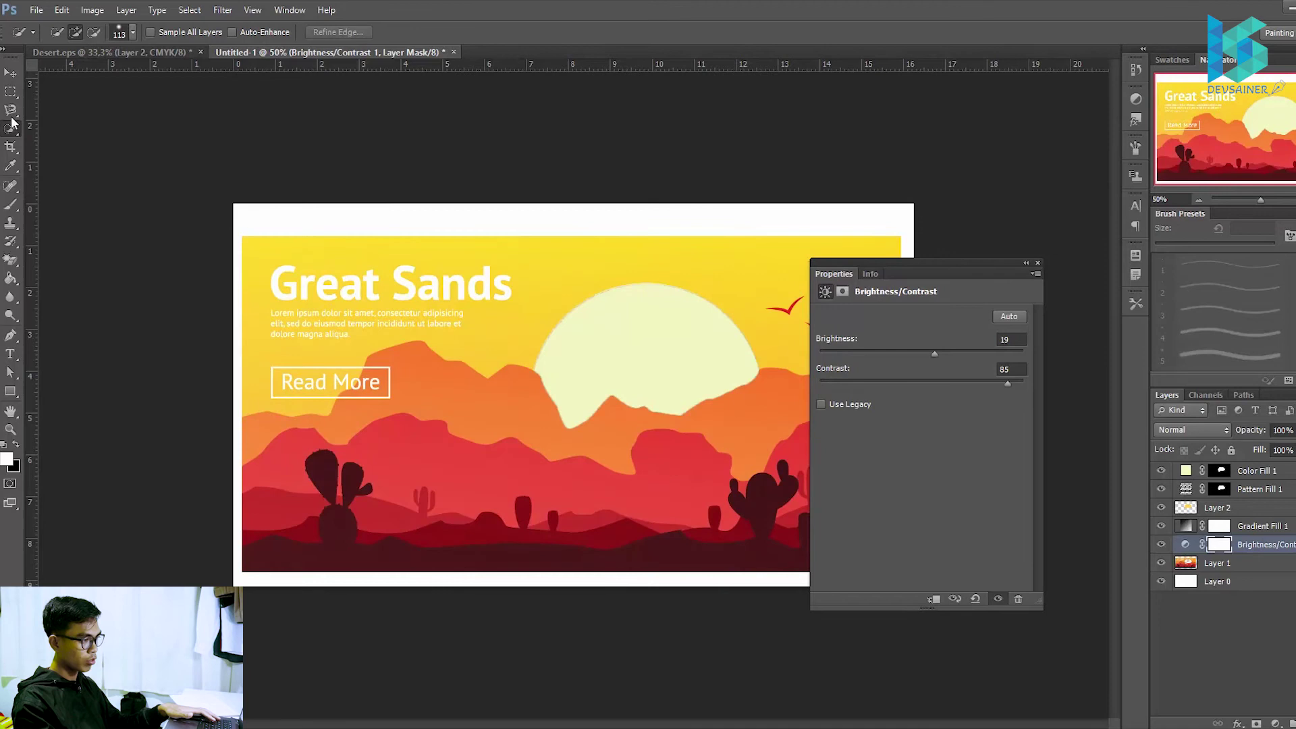
pyautogui.press('Up')
pyautogui.press('Up')
pyautogui.press('Up')
pyautogui.press('Up')
pyautogui.press('Up')
pyautogui.press('Up')
pyautogui.press('Up')
pyautogui.press('Up')
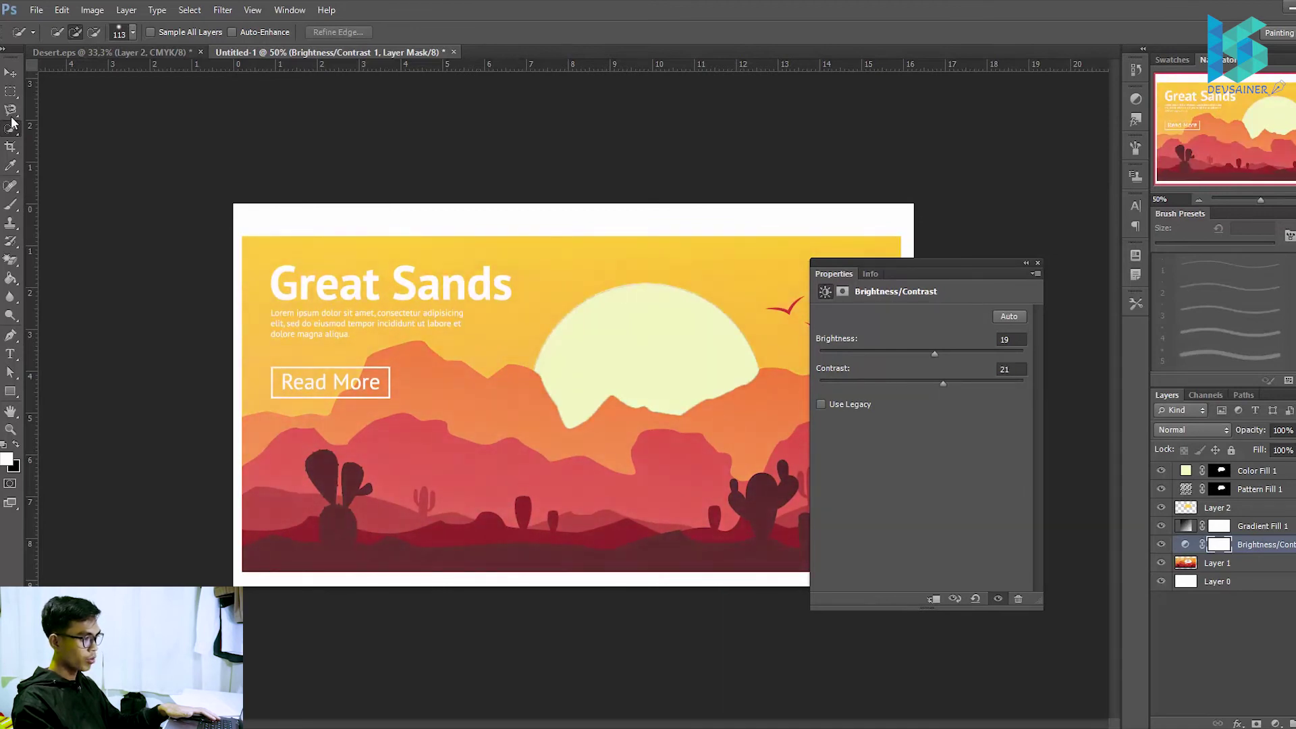
pyautogui.hotkey('shift', 'Up')
pyautogui.hotkey('shift', 'Up')
pyautogui.hotkey('shift', 'Up')
pyautogui.hotkey('shift', 'Up')
pyautogui.hotkey('shift', 'Up')
pyautogui.hotkey('shift', 'Up')
pyautogui.press('Up')
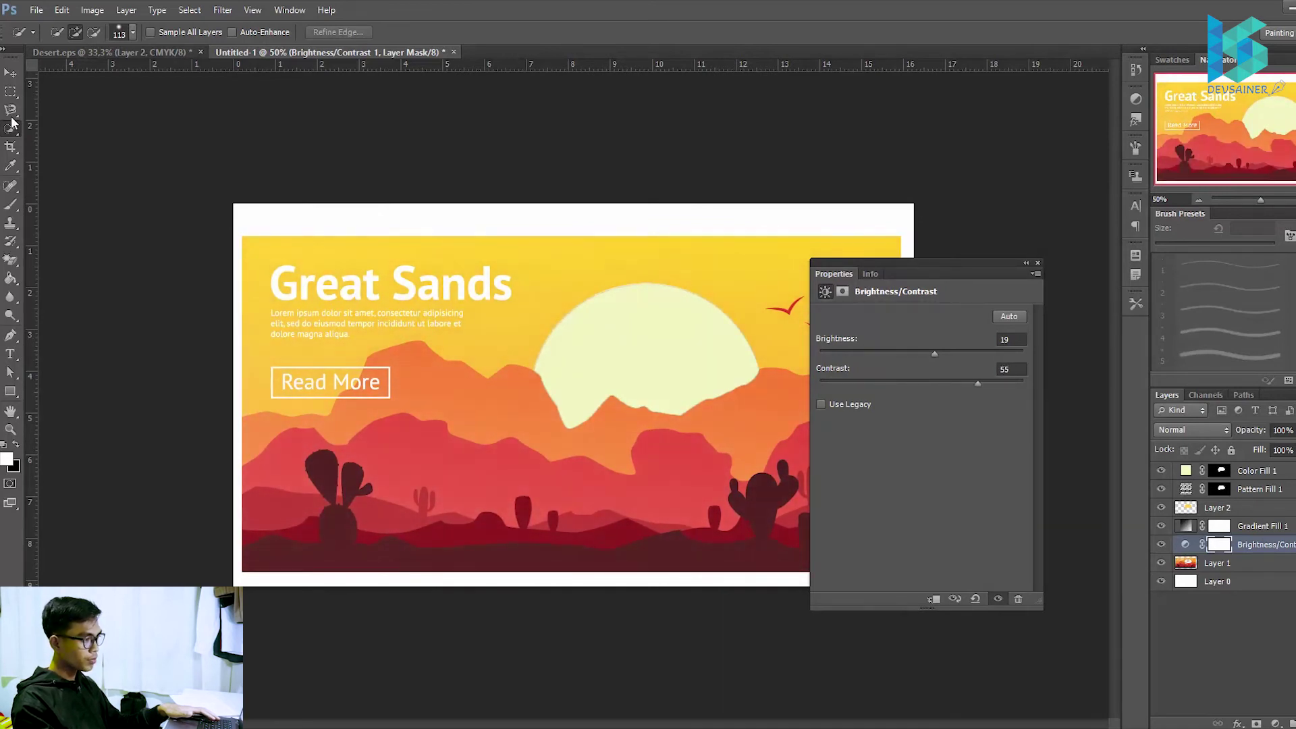
pyautogui.click(1038, 263)
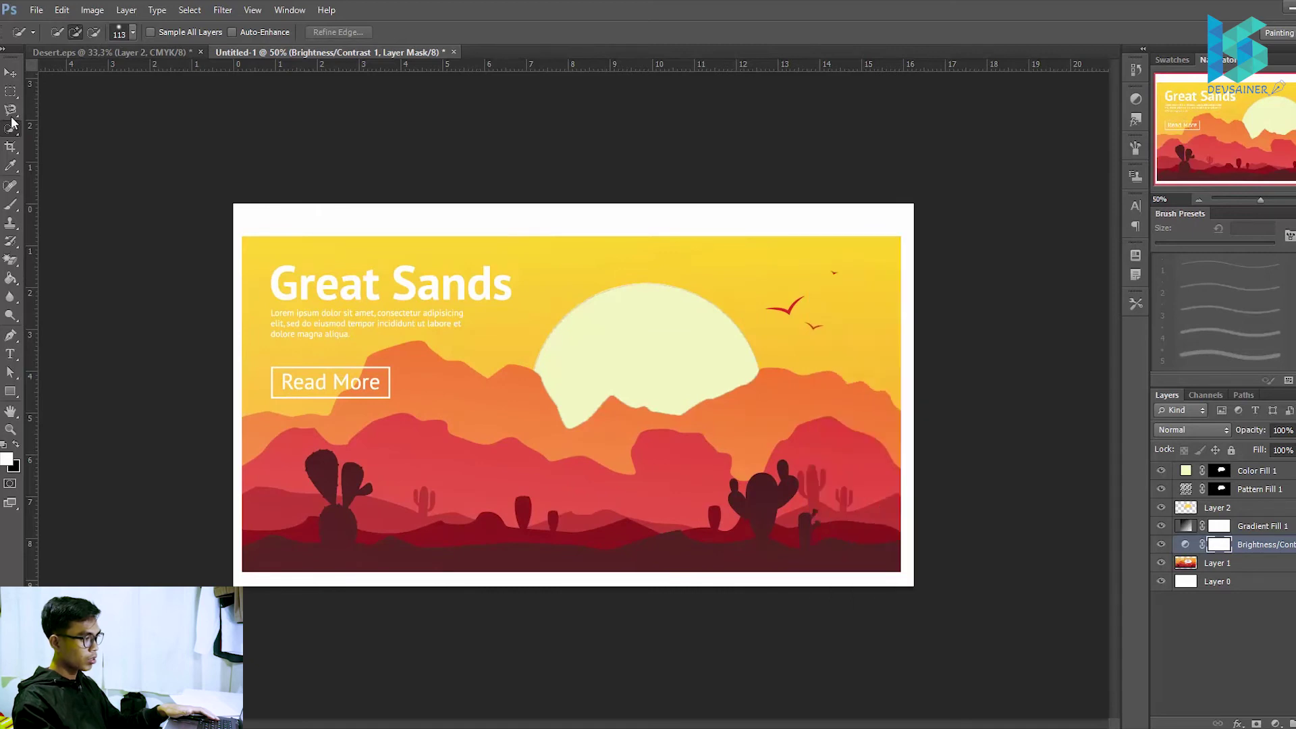
# - Add a Levels adjustment layer above Brightness/Contrast, try a shadow input level of 112, and return it to 0
pyautogui.click(1275, 724)
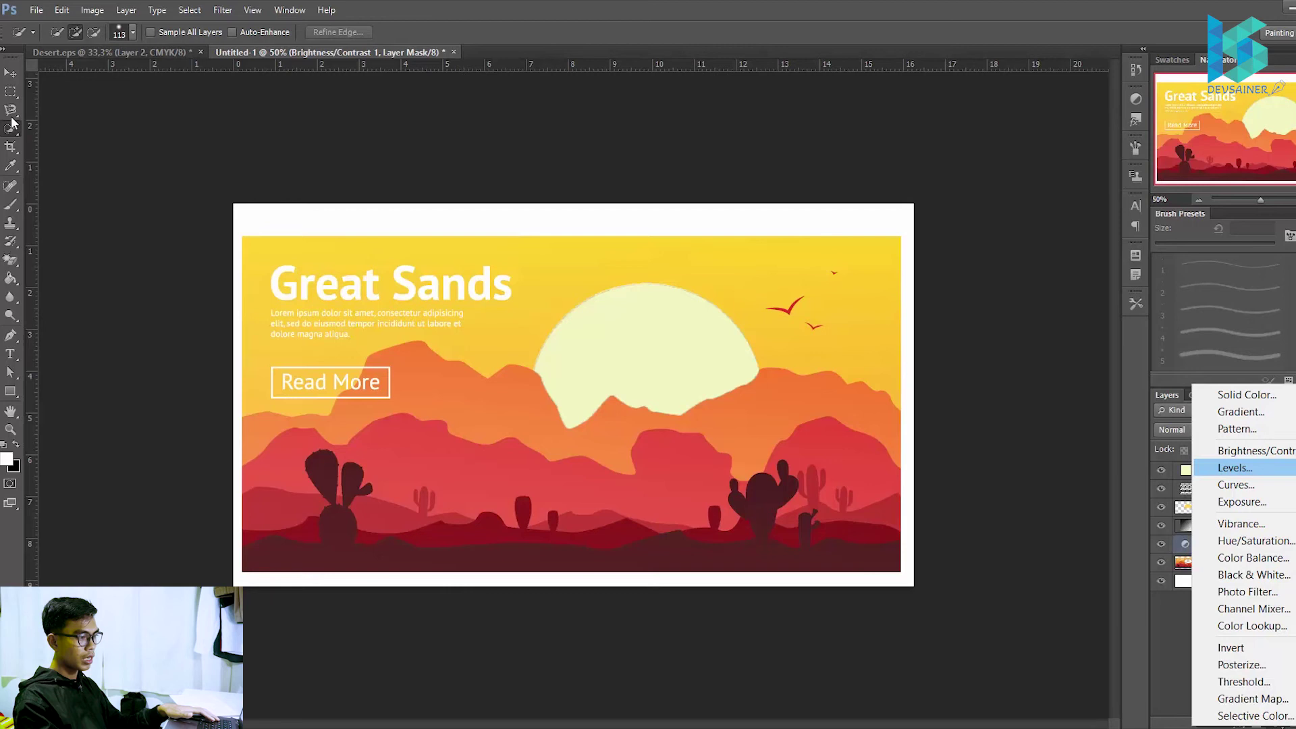
pyautogui.press('Return')
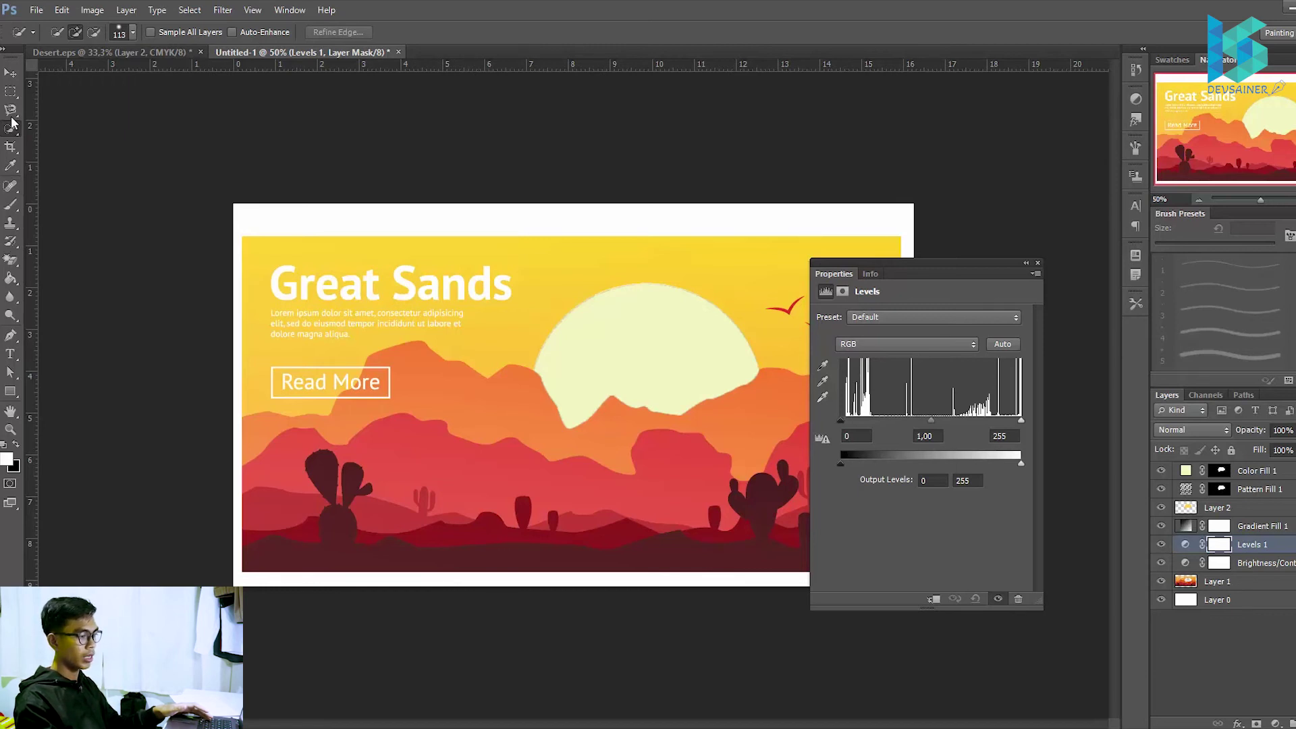
pyautogui.moveTo(841, 421); pyautogui.dragTo(931, 420)
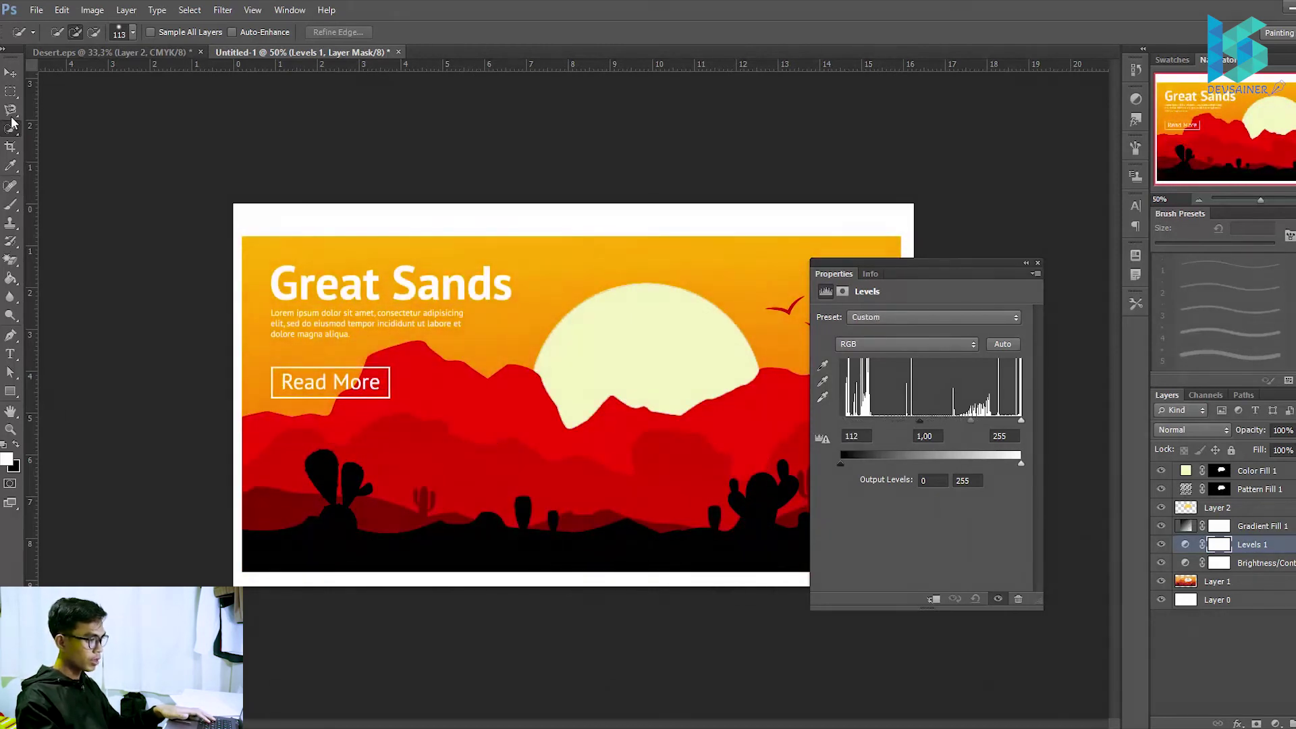
pyautogui.hotkey('shift', 'Down')
pyautogui.hotkey('shift', 'Down')
pyautogui.hotkey('shift', 'Down')
pyautogui.hotkey('shift', 'Down')
pyautogui.hotkey('shift', 'Down')
pyautogui.hotkey('shift', 'Down')
pyautogui.hotkey('shift', 'Down')
pyautogui.hotkey('shift', 'Down')
pyautogui.hotkey('shift', 'Down')
pyautogui.hotkey('shift', 'Down')
pyautogui.hotkey('shift', 'Down')
pyautogui.hotkey('shift', 'Down')
pyautogui.hotkey('shift', 'Down')
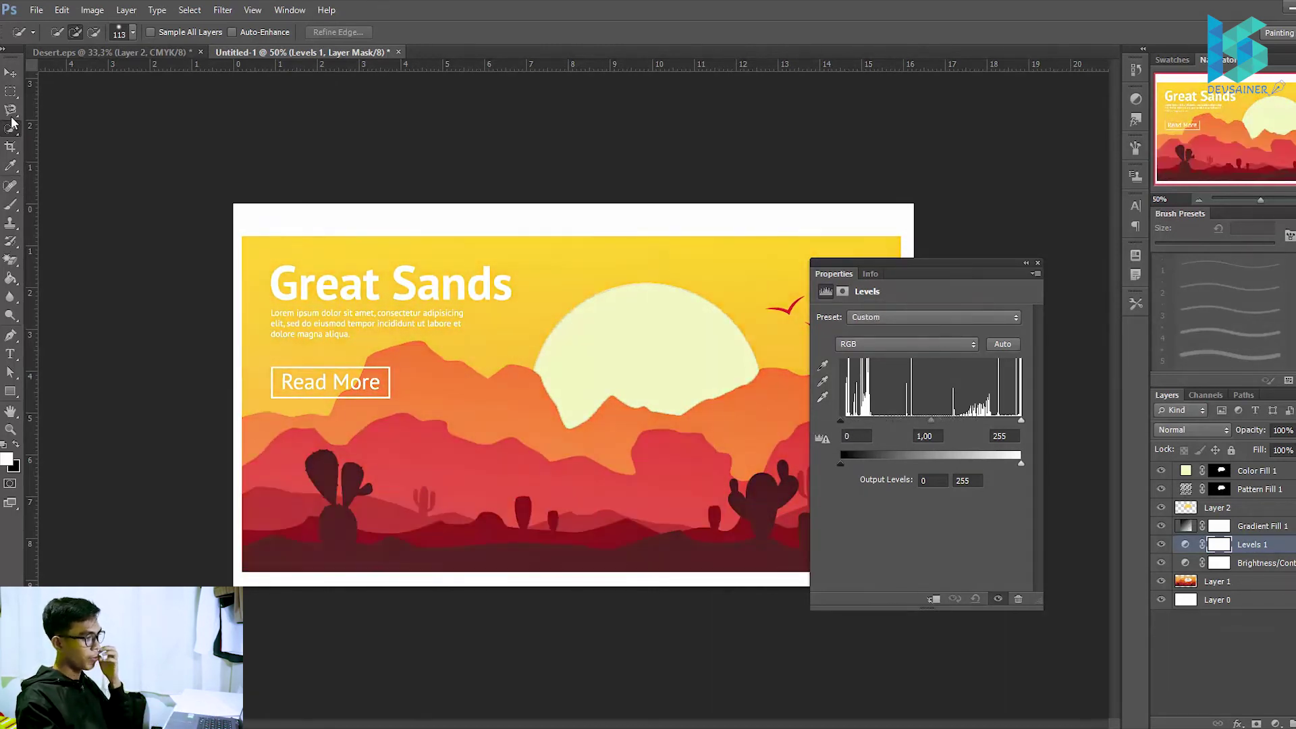
# - Raise the Levels shadow input level to 63
pyautogui.hotkey('shift', 'Up')
pyautogui.hotkey('shift', 'Up')
pyautogui.hotkey('shift', 'Up')
pyautogui.hotkey('shift', 'Up')
pyautogui.hotkey('shift', 'Up')
pyautogui.hotkey('shift', 'Up')
pyautogui.press('Up')
pyautogui.press('Up')
pyautogui.press('Up')
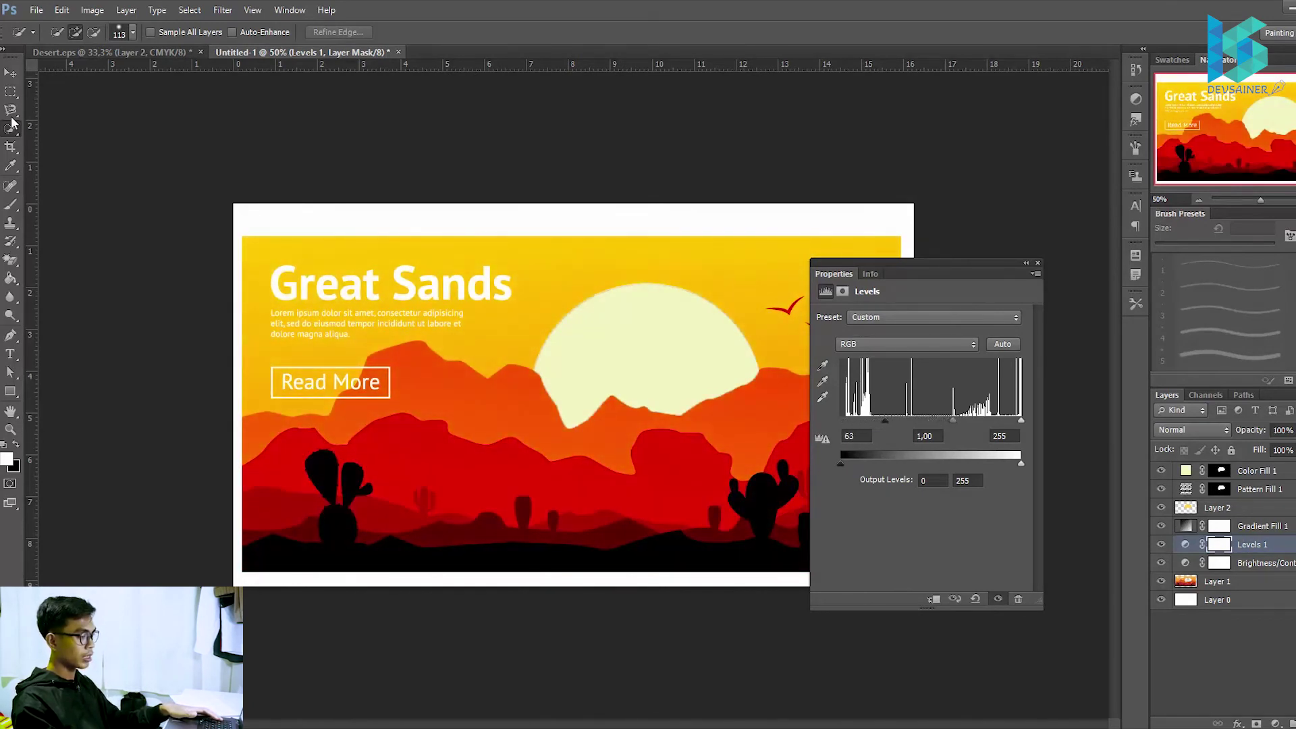
# - Brighten the Levels midtones to 1.96
pyautogui.moveTo(952, 420); pyautogui.dragTo(908, 420)
pyautogui.hotkey('shift', 'Down')
pyautogui.hotkey('shift', 'Down')
pyautogui.hotkey('shift', 'Down')
pyautogui.hotkey('shift', 'Down')
pyautogui.hotkey('shift', 'Down')
pyautogui.hotkey('shift', 'Down')
pyautogui.press('Down')
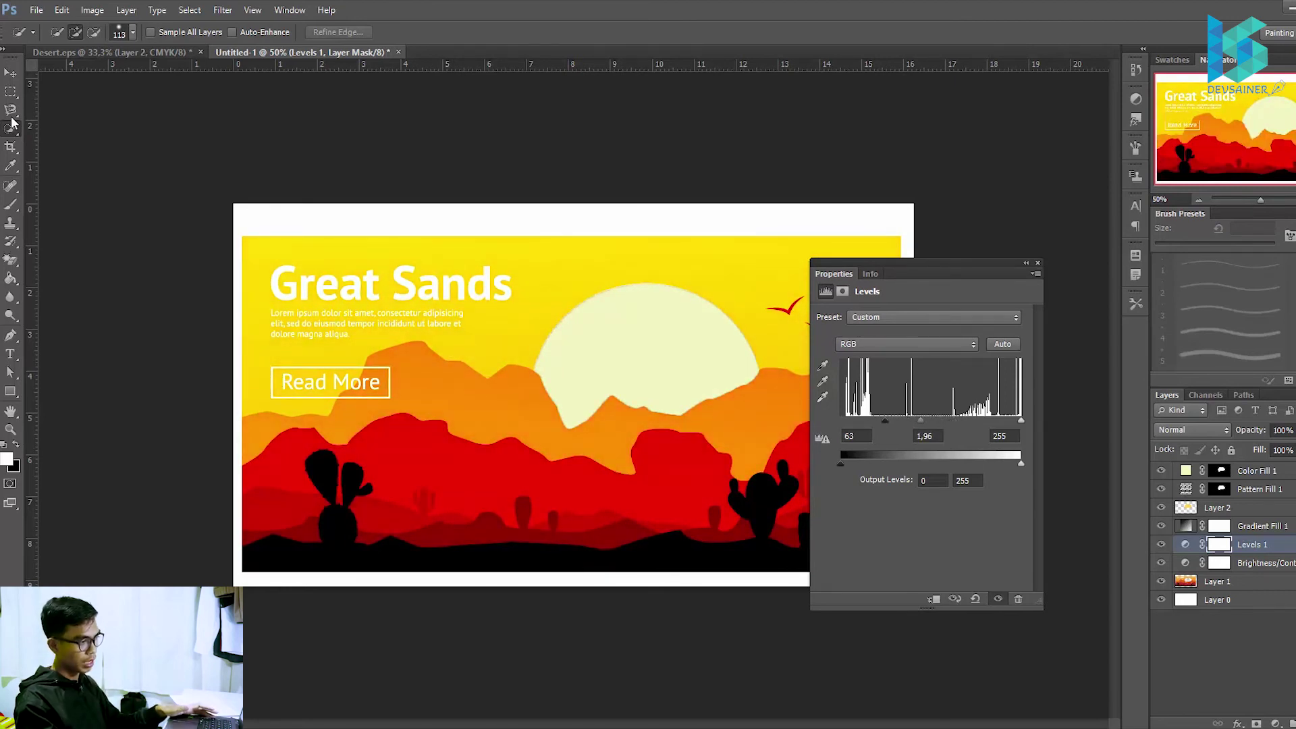
# - Try a Levels highlight input level of 166
pyautogui.press('Tab')
pyautogui.hotkey('shift', 'Down')
pyautogui.hotkey('shift', 'Down')
pyautogui.press('Down')
pyautogui.press('Down')
pyautogui.press('Down')
pyautogui.press('Down')
pyautogui.press('Down')
pyautogui.press('Down')
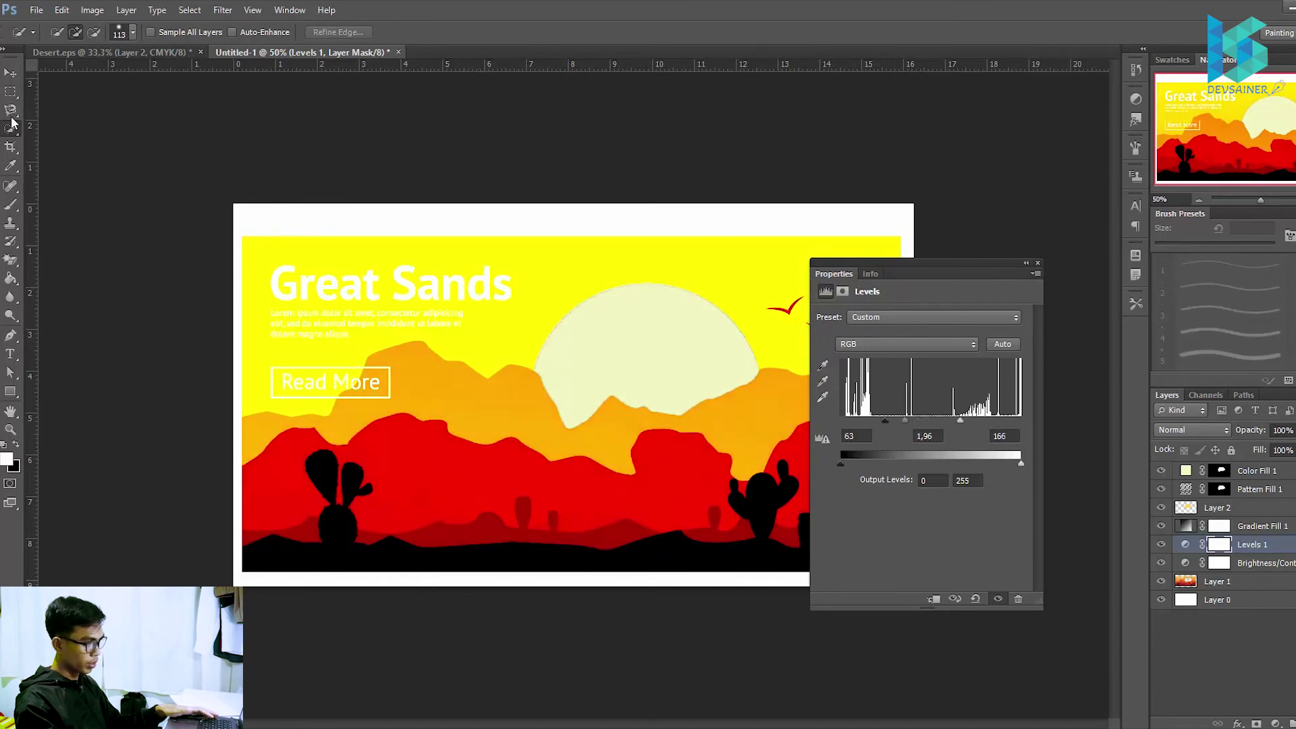
# - Bring the Levels highlight input level back up to 251
pyautogui.hotkey('ctrl', 'z')
pyautogui.hotkey('ctrl', 'z')
pyautogui.hotkey('ctrl', 'z')
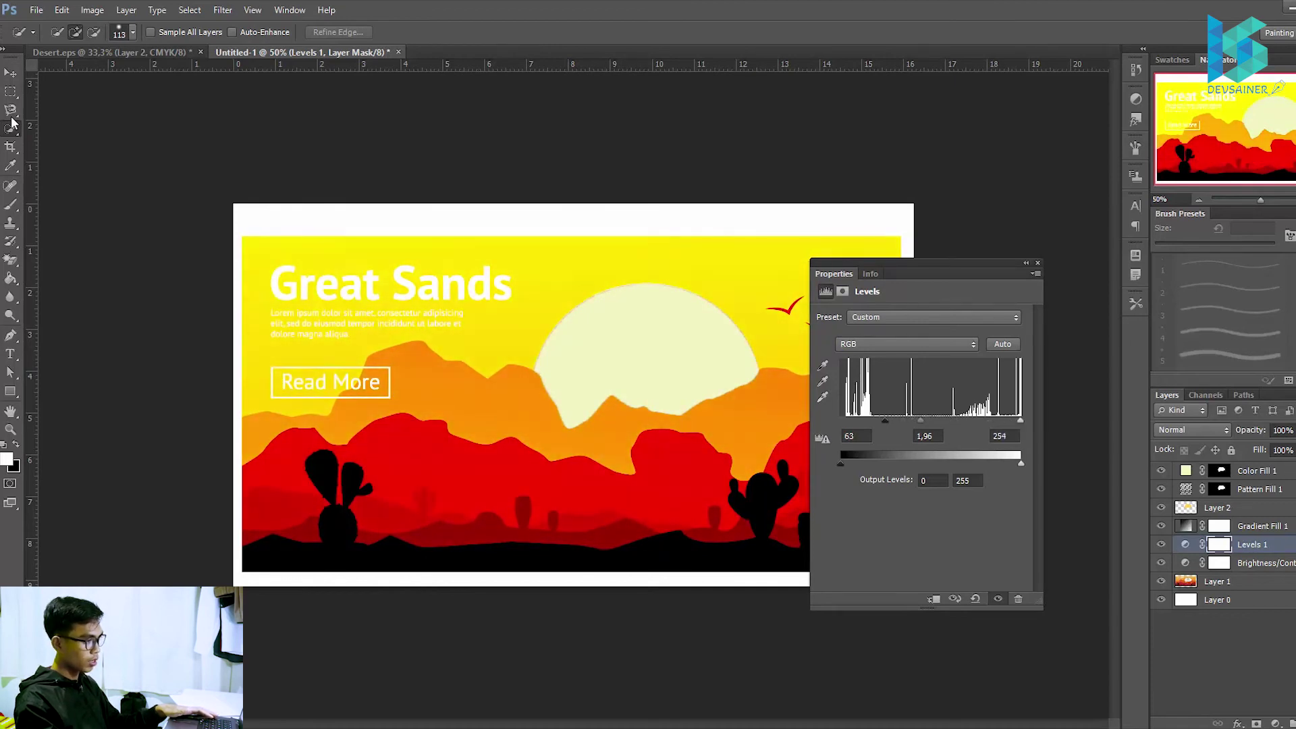
pyautogui.hotkey('ctrl', 'z')
pyautogui.hotkey('shift', 'Up')
pyautogui.hotkey('shift', 'Up')
pyautogui.press('Up')
pyautogui.press('Up')
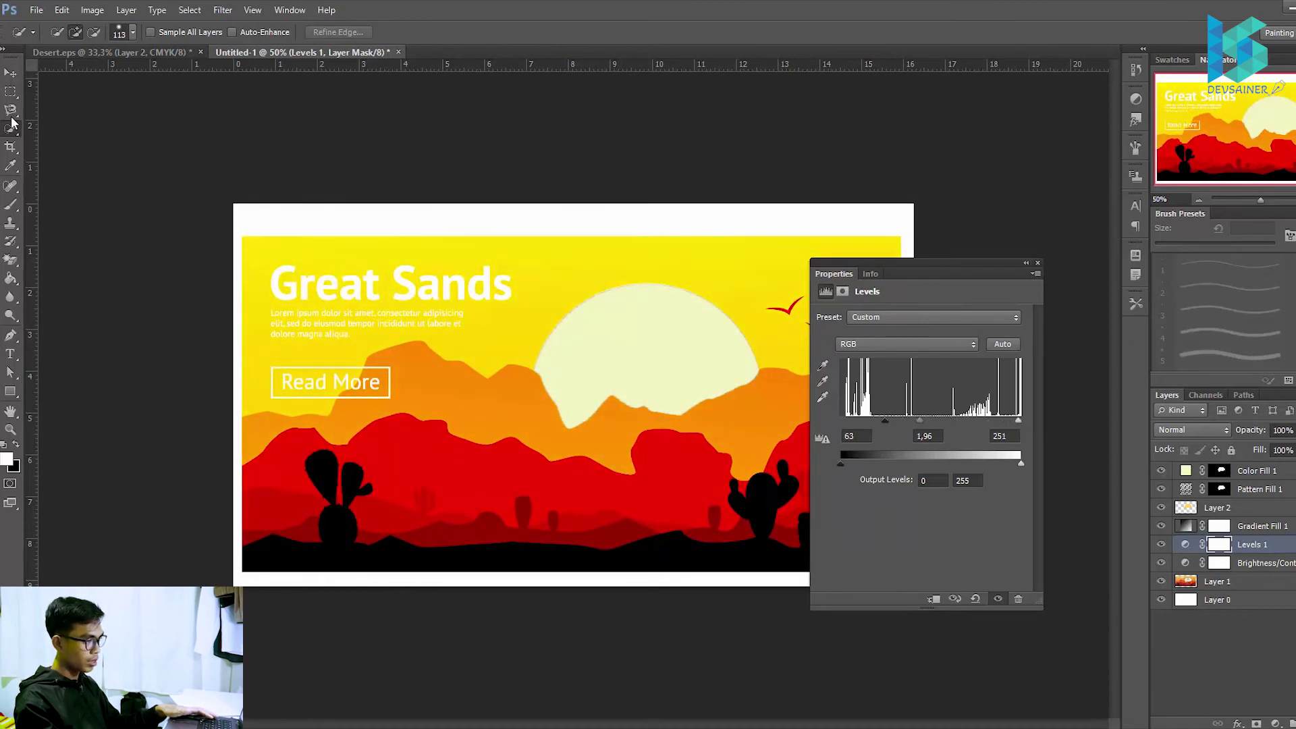
# - Try the Increase Contrast 1 and Lighter presets on the Levels adjustment
pyautogui.hotkey('alt', 'Down')
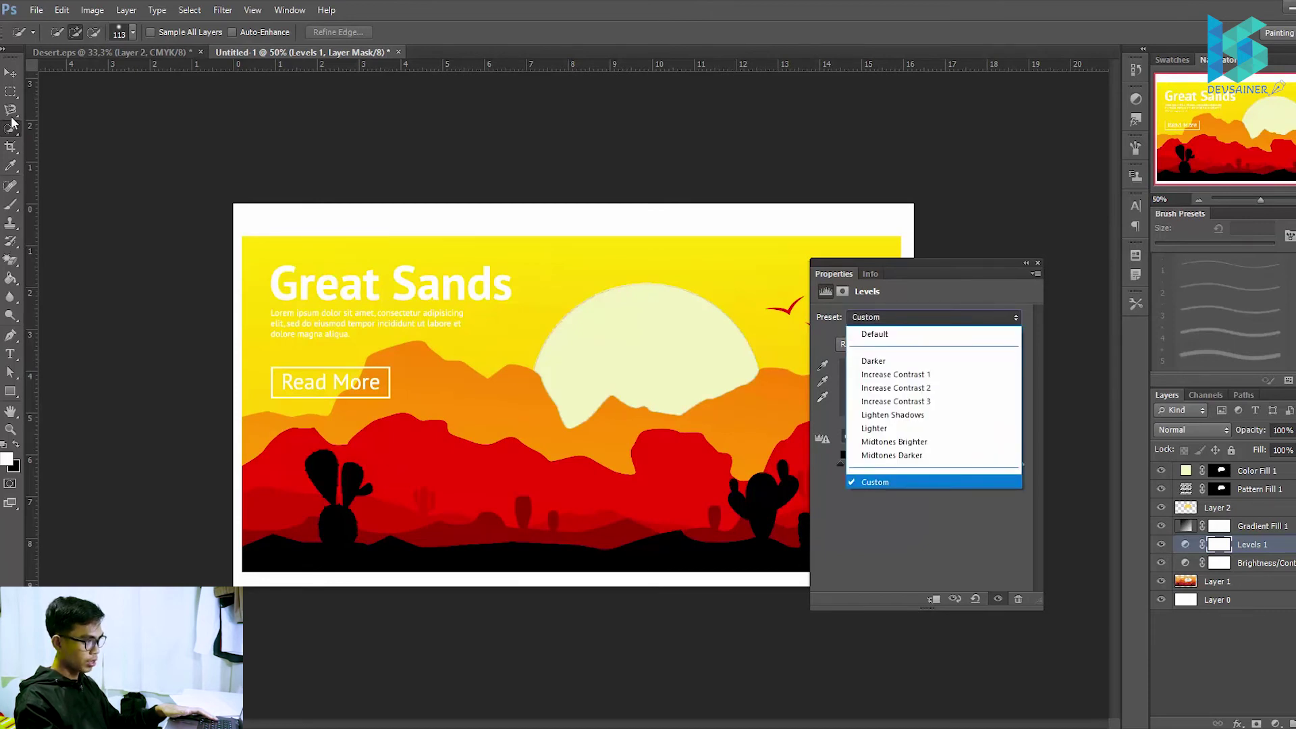
pyautogui.press('Down')
pyautogui.press('Down')
pyautogui.press('Down')
pyautogui.press('Return')
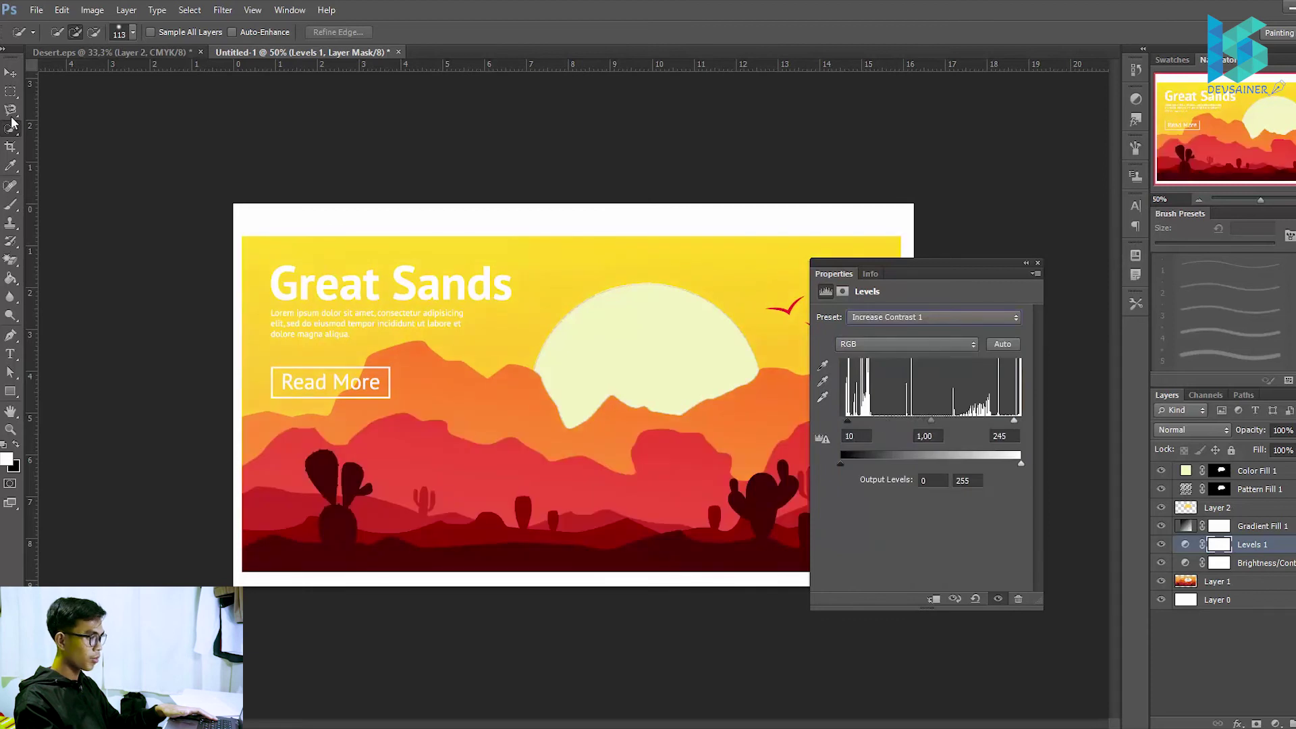
pyautogui.hotkey('alt', 'Down')
pyautogui.press('Down')
pyautogui.press('Down')
pyautogui.press('Down')
pyautogui.press('Down')
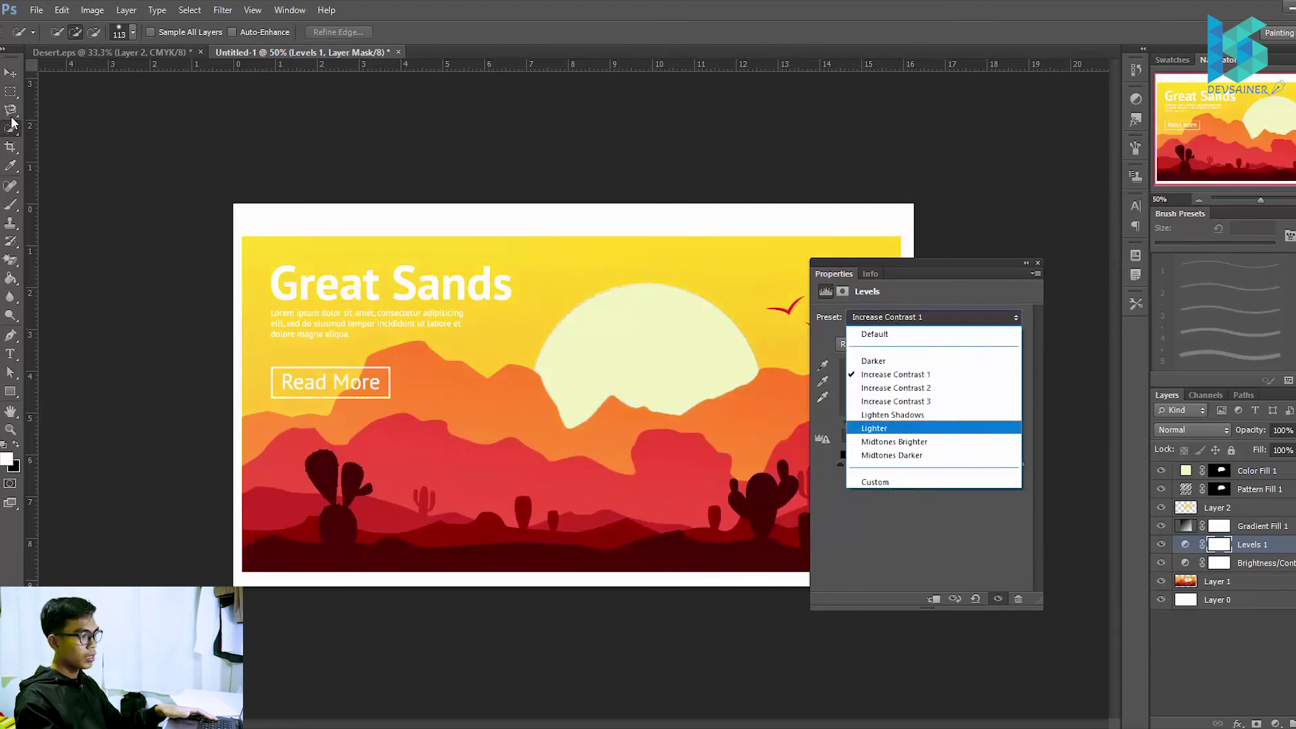
pyautogui.press('Return')
# - Apply the Increase Contrast 3 preset to the Levels adjustment and close its settings
pyautogui.hotkey('alt', 'Down')
pyautogui.press('Up')
pyautogui.press('Up')
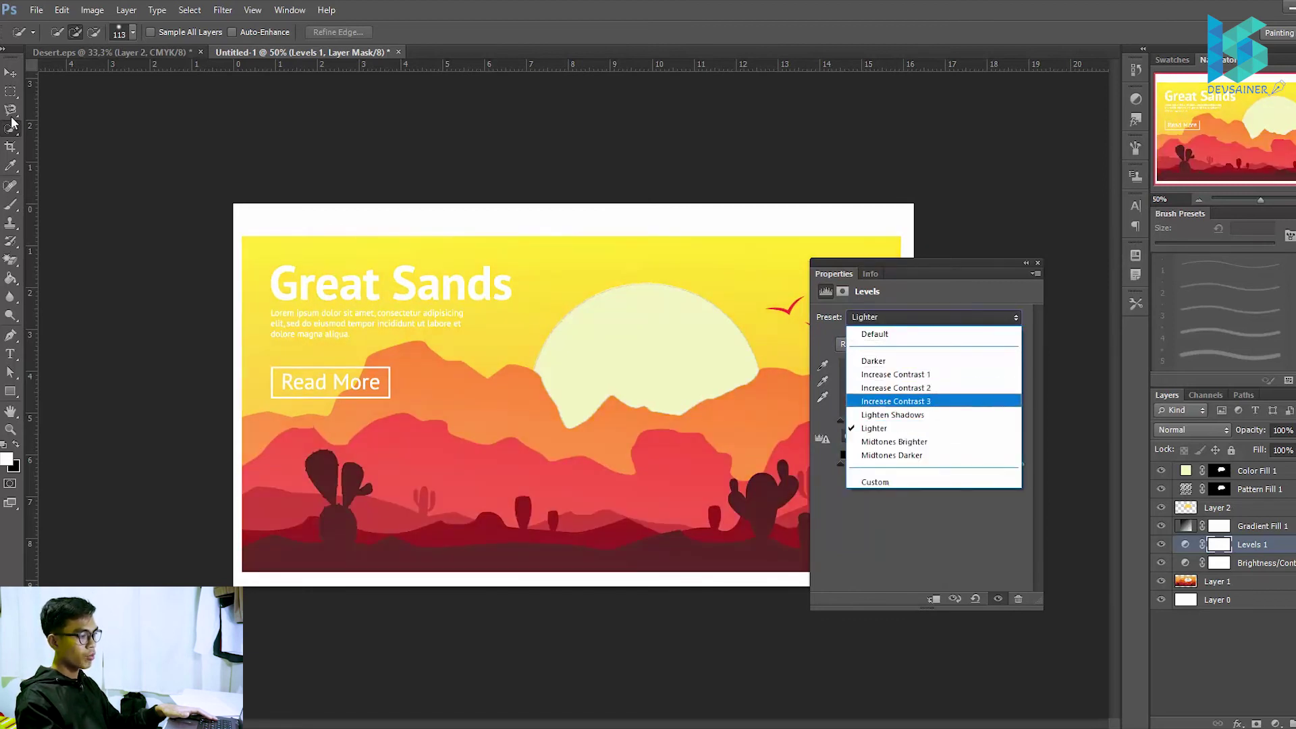
pyautogui.press('Return')
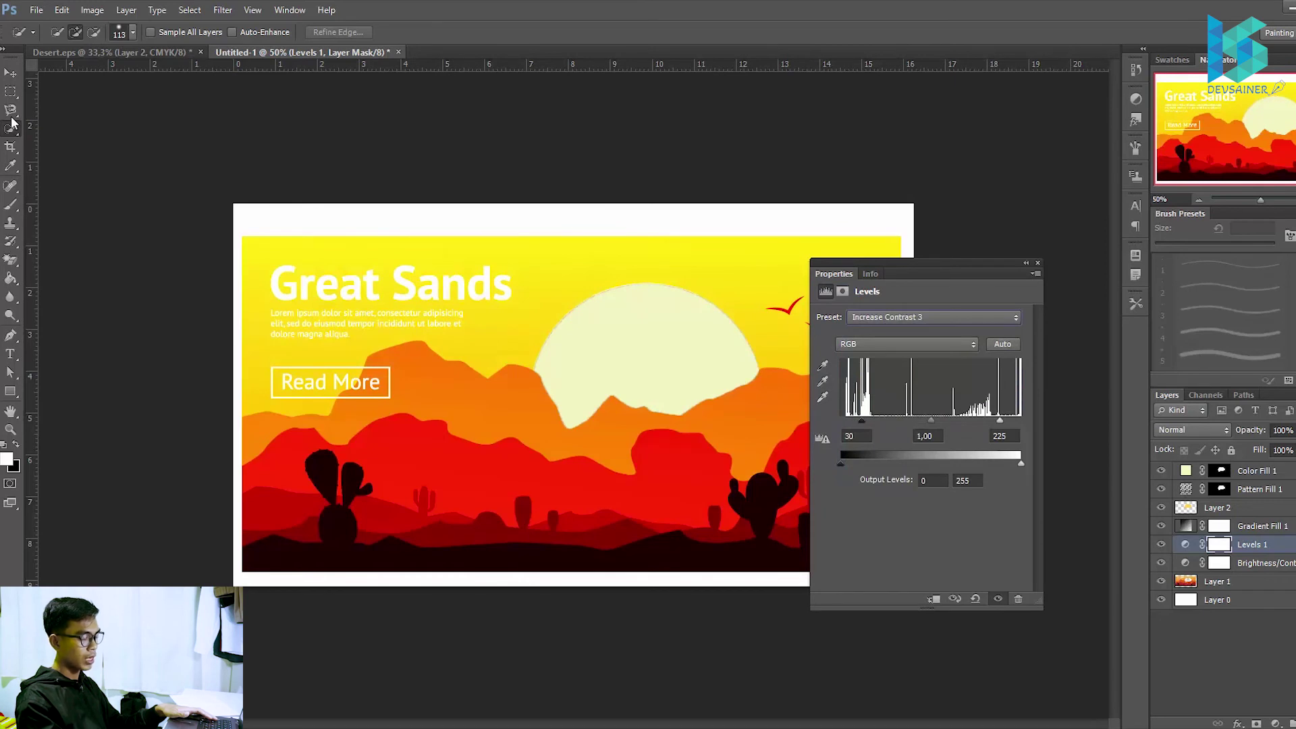
pyautogui.click(1038, 263)
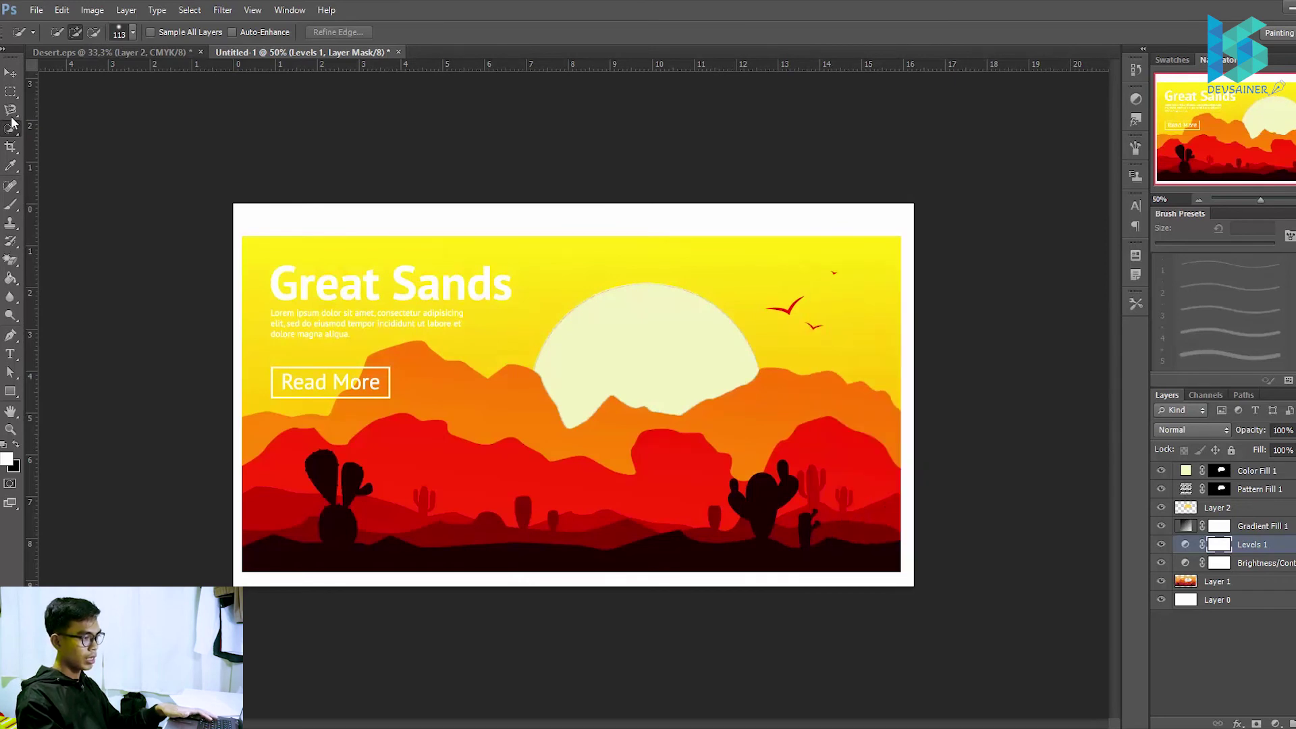
# - Add a Curves adjustment layer above Levels 1 with curve points at input 66, output 61 and input 195, output 192
pyautogui.click(1274, 724)
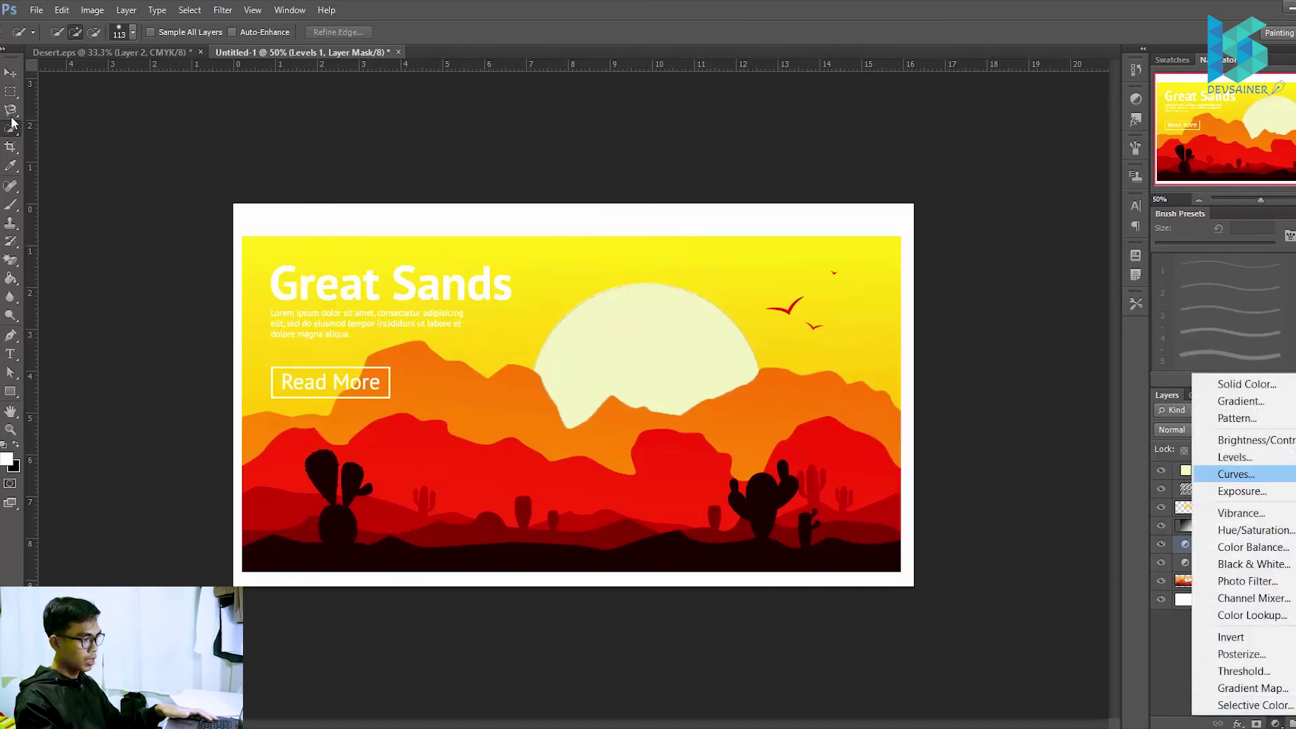
pyautogui.press('Up')
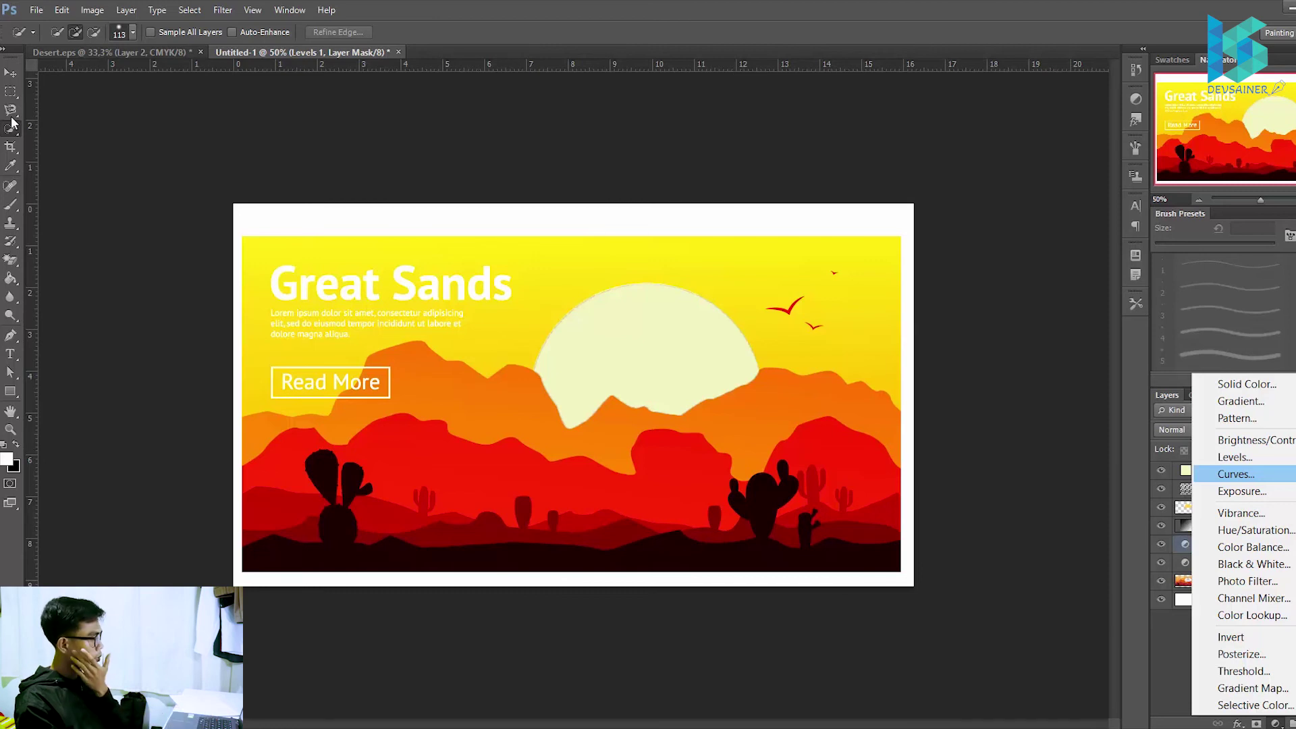
pyautogui.press('Return')
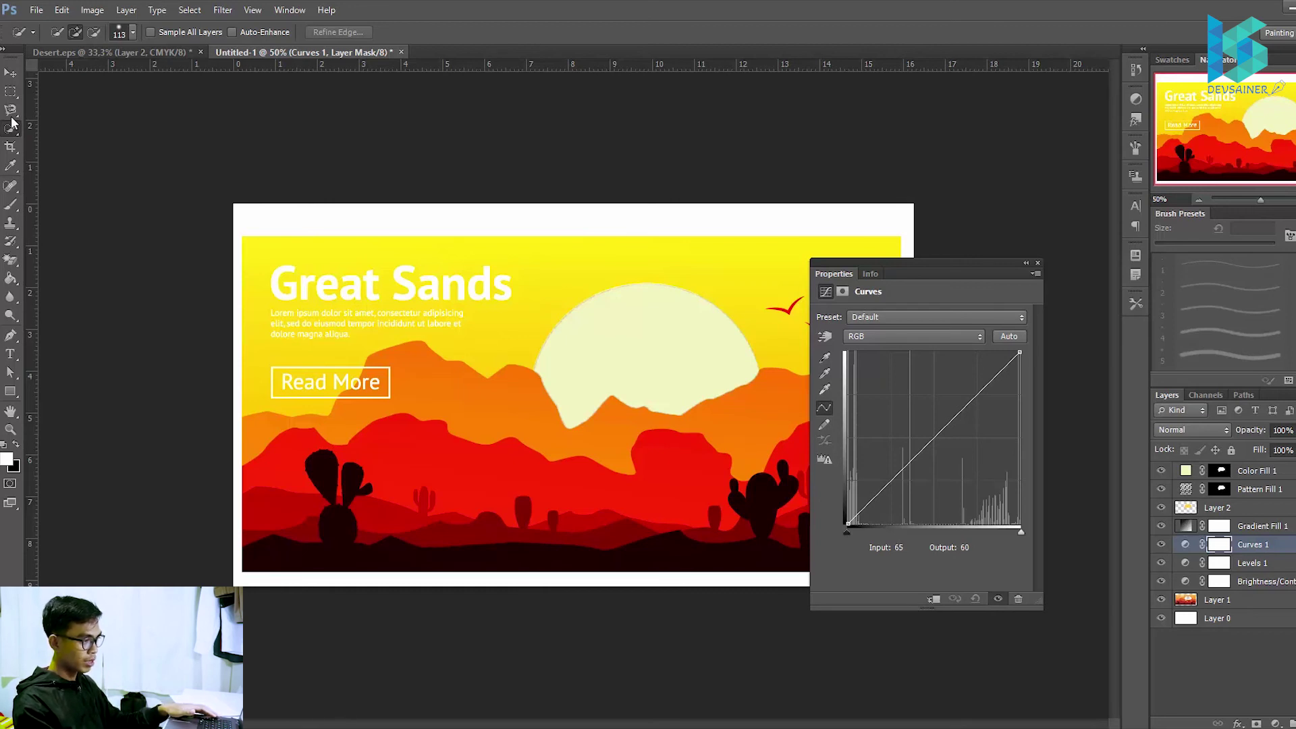
pyautogui.click(892, 483)
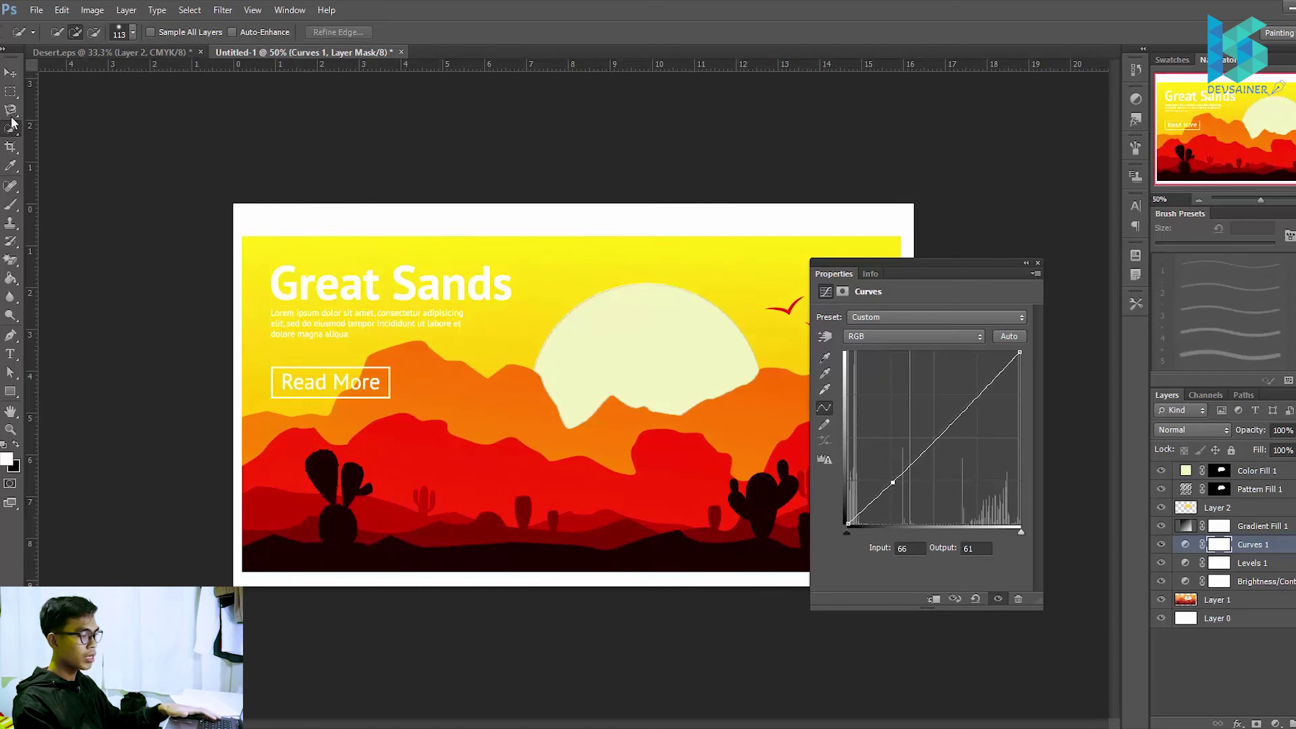
pyautogui.click(983, 393)
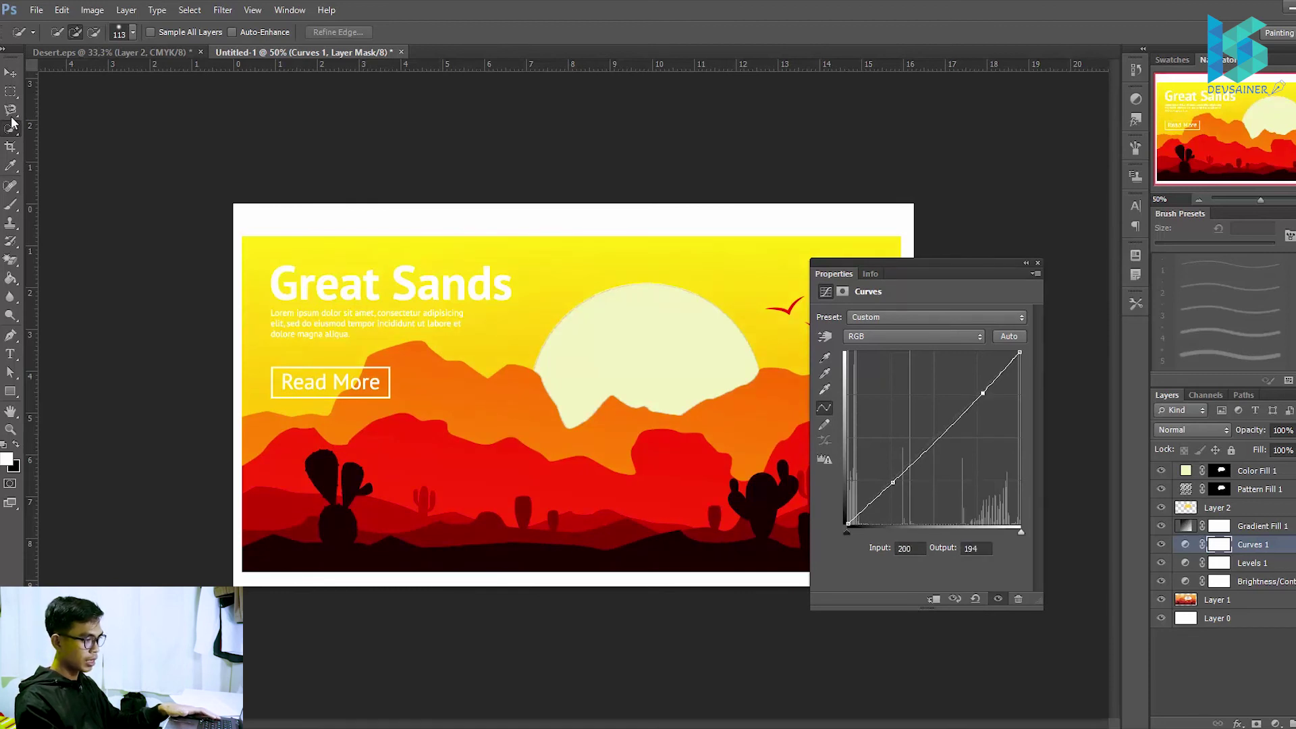
pyautogui.moveTo(983, 392); pyautogui.dragTo(980, 395)
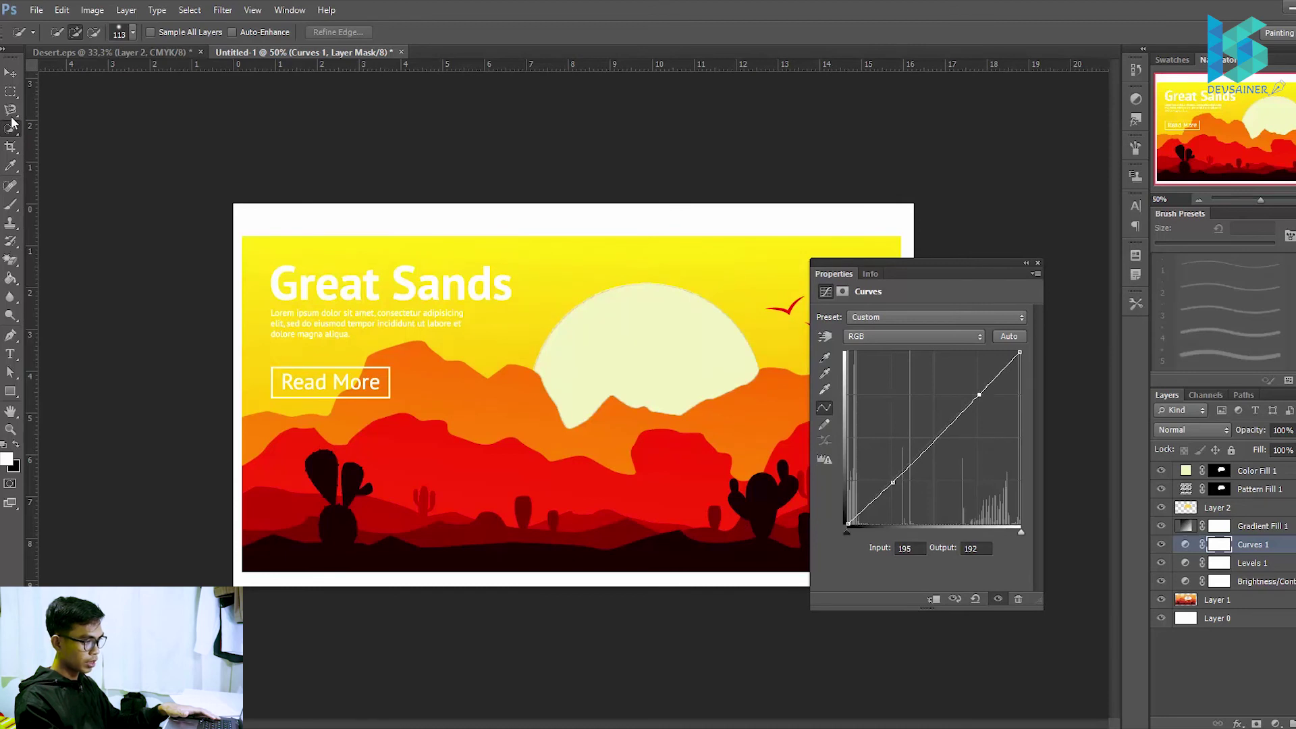
# - Reshape the Curves 1 adjustment into a steep S-curve with points at input 75, output 44 and input 173, output 213
pyautogui.moveTo(893, 483)
pyautogui.mouseDown()
pyautogui.moveTo(912, 513)
pyautogui.moveTo(894, 482)
pyautogui.mouseUp()
pyautogui.press('+')
pyautogui.hotkey('shift', 'Right')
pyautogui.hotkey('shift', 'Right')
pyautogui.hotkey('shift', 'Down')
pyautogui.hotkey('shift', 'Down')
pyautogui.press('Up')
pyautogui.press('Up')
pyautogui.press('Up')
pyautogui.press('Up')
pyautogui.press('Up')
pyautogui.moveTo(993, 404); pyautogui.dragTo(970, 386)
pyautogui.press('Left')
pyautogui.press('Left')
pyautogui.press('Left')
pyautogui.press('Left')
pyautogui.press('Left')
pyautogui.press('Left')
pyautogui.press('Left')
pyautogui.press('Up')
pyautogui.press('Up')
pyautogui.press('Up')
pyautogui.press('Up')
pyautogui.press('Up')
pyautogui.press('Up')
pyautogui.press('Up')
pyautogui.press('Up')
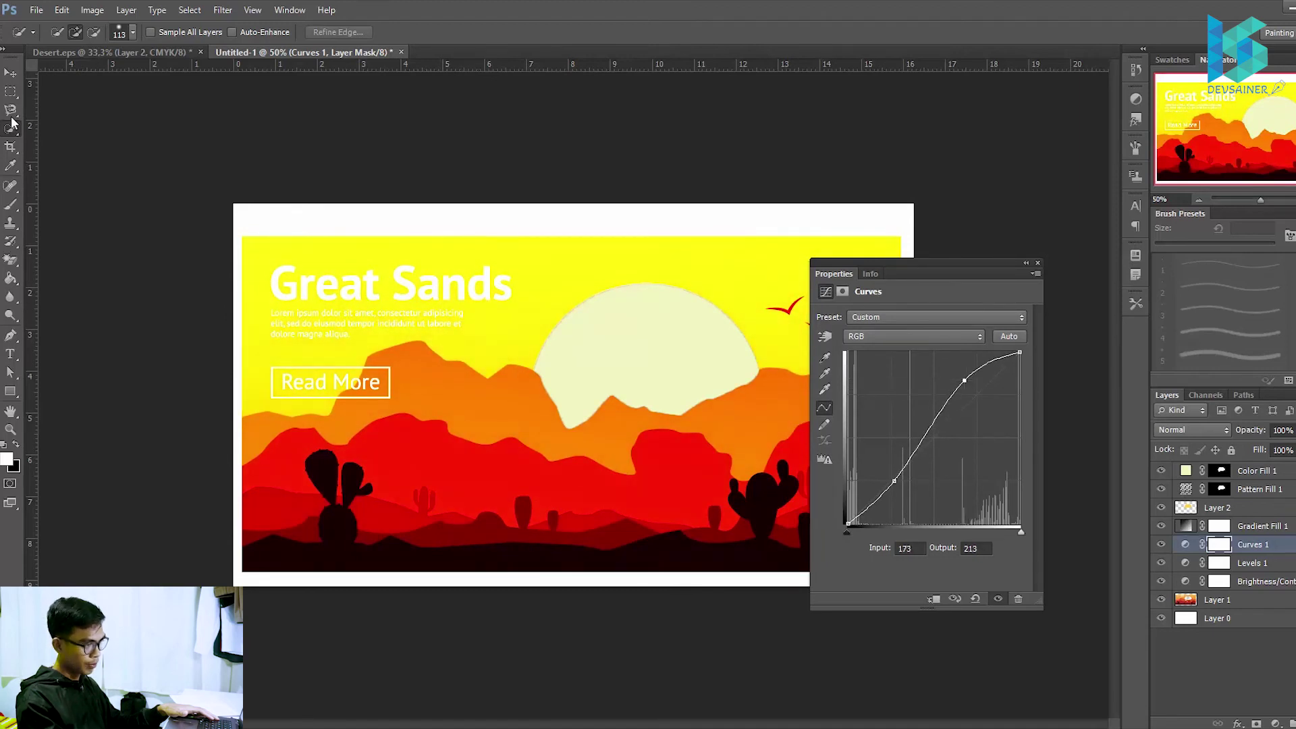
pyautogui.moveTo(894, 481); pyautogui.dragTo(899, 494)
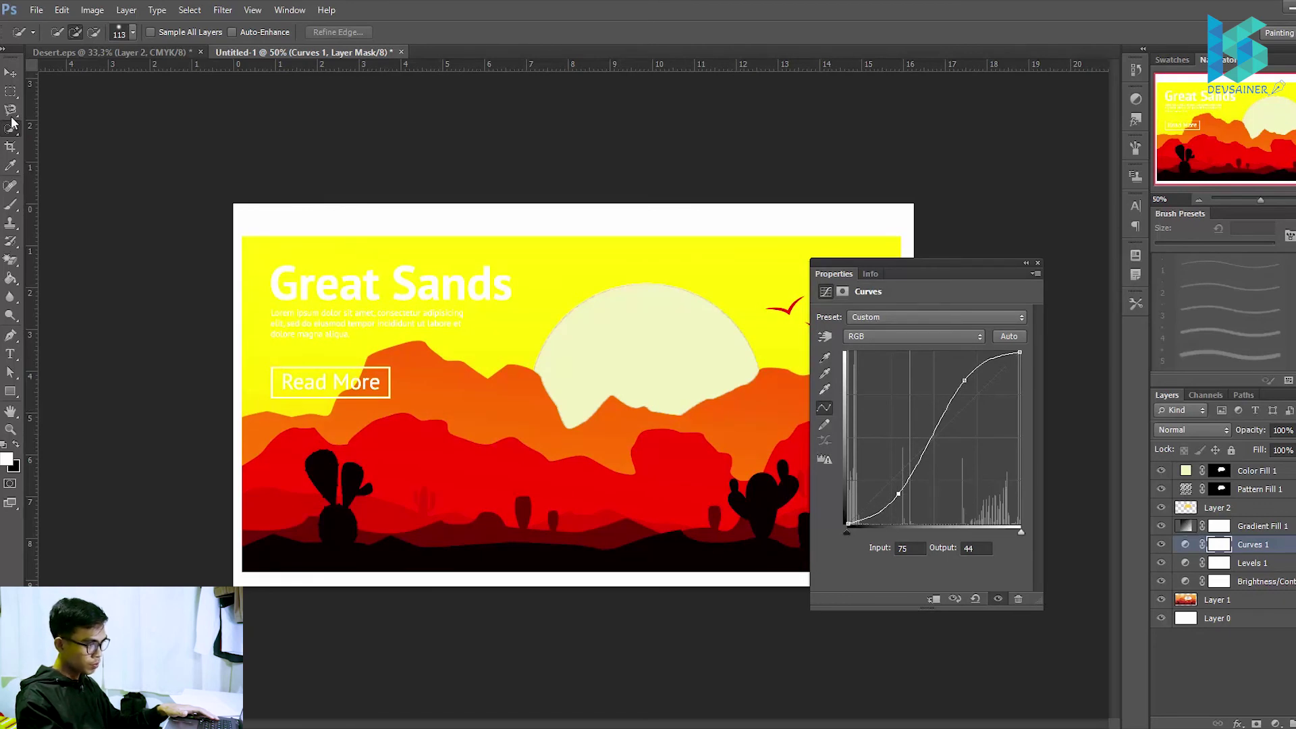
# - Add an Exposure adjustment layer directly above Layer 1, beneath the Brightness/Contrast adjustment
pyautogui.hotkey('alt', '[')
pyautogui.hotkey('alt', '[')
pyautogui.hotkey('alt', '[')
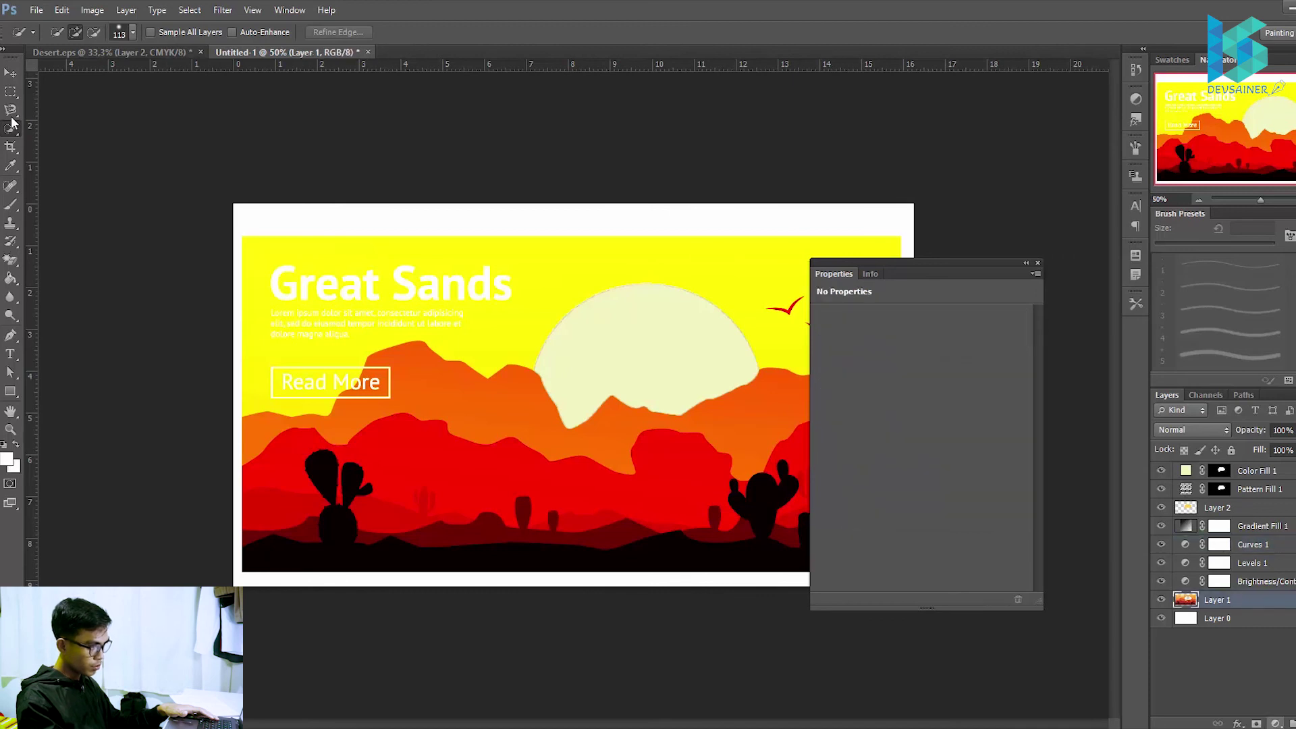
pyautogui.click(1276, 724)
pyautogui.click(1244, 493)
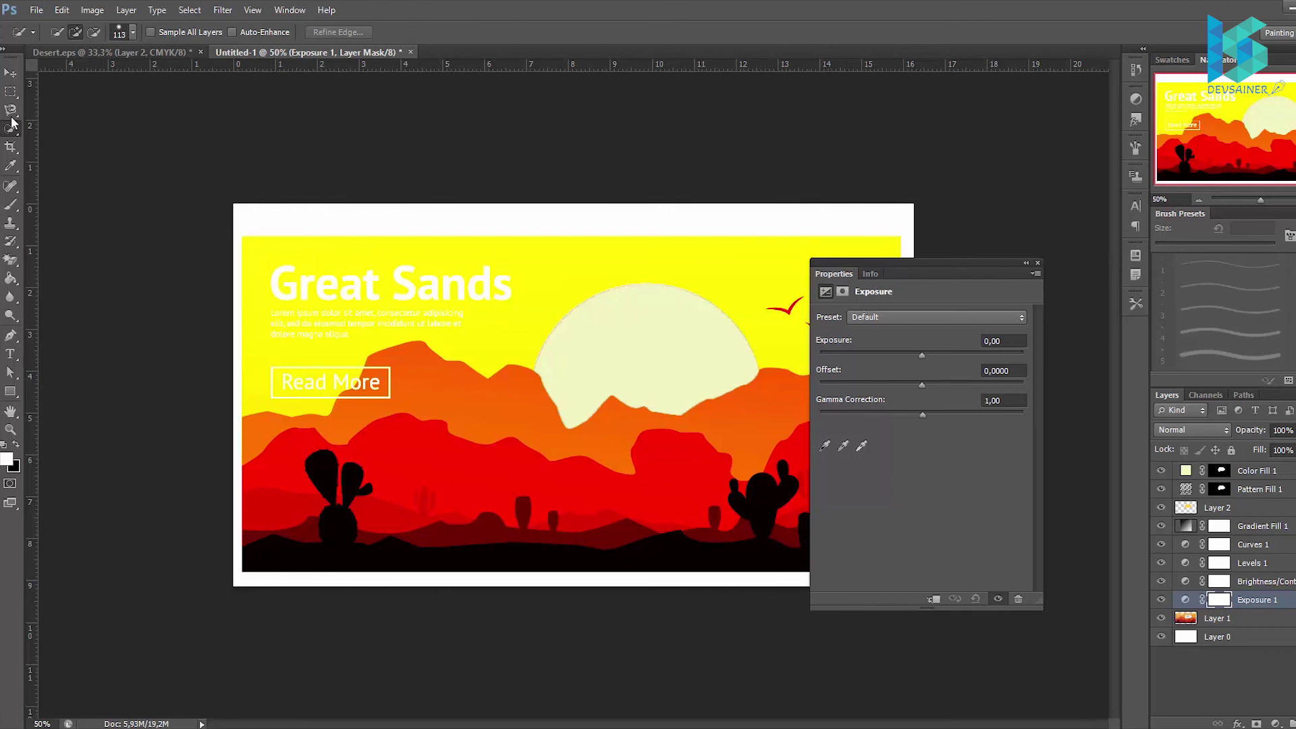
# - Set the Exposure adjustment to exposure +0.72, offset -0.0226 and gamma correction 0.90, and close its settings
pyautogui.moveTo(922, 355)
pyautogui.mouseDown()
pyautogui.moveTo(868, 355)
pyautogui.moveTo(987, 355)
pyautogui.moveTo(842, 356)
pyautogui.moveTo(988, 355)
pyautogui.moveTo(933, 355)
pyautogui.mouseUp()
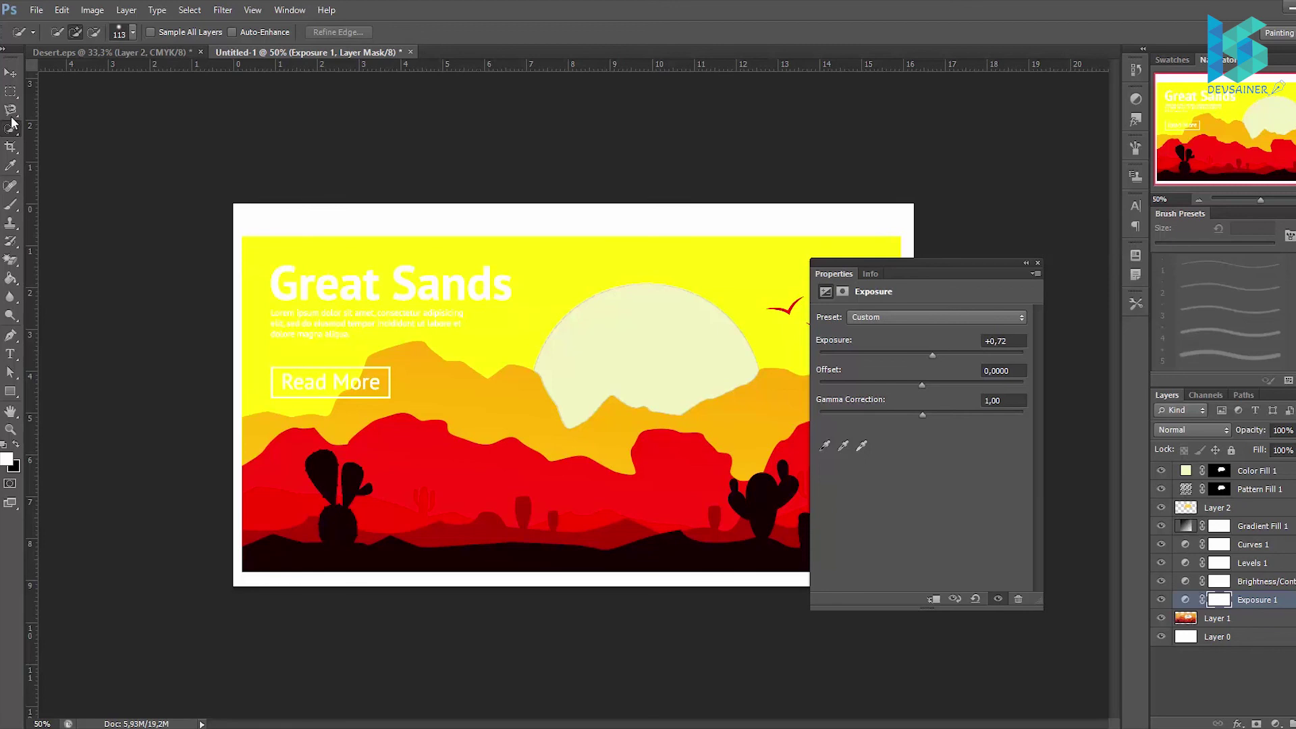
pyautogui.moveTo(923, 385)
pyautogui.mouseDown()
pyautogui.moveTo(1009, 385)
pyautogui.moveTo(819, 385)
pyautogui.moveTo(917, 385)
pyautogui.mouseUp()
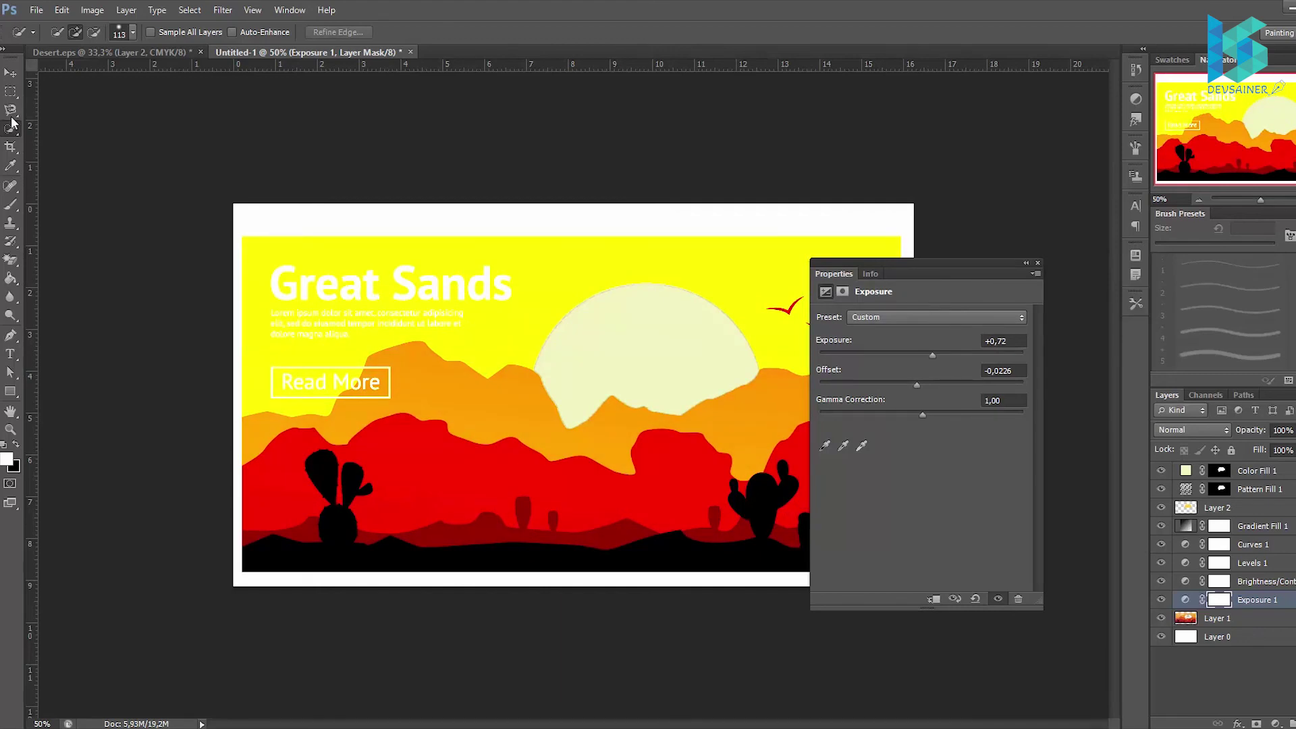
pyautogui.moveTo(923, 415)
pyautogui.mouseDown()
pyautogui.moveTo(852, 415)
pyautogui.moveTo(930, 414)
pyautogui.mouseUp()
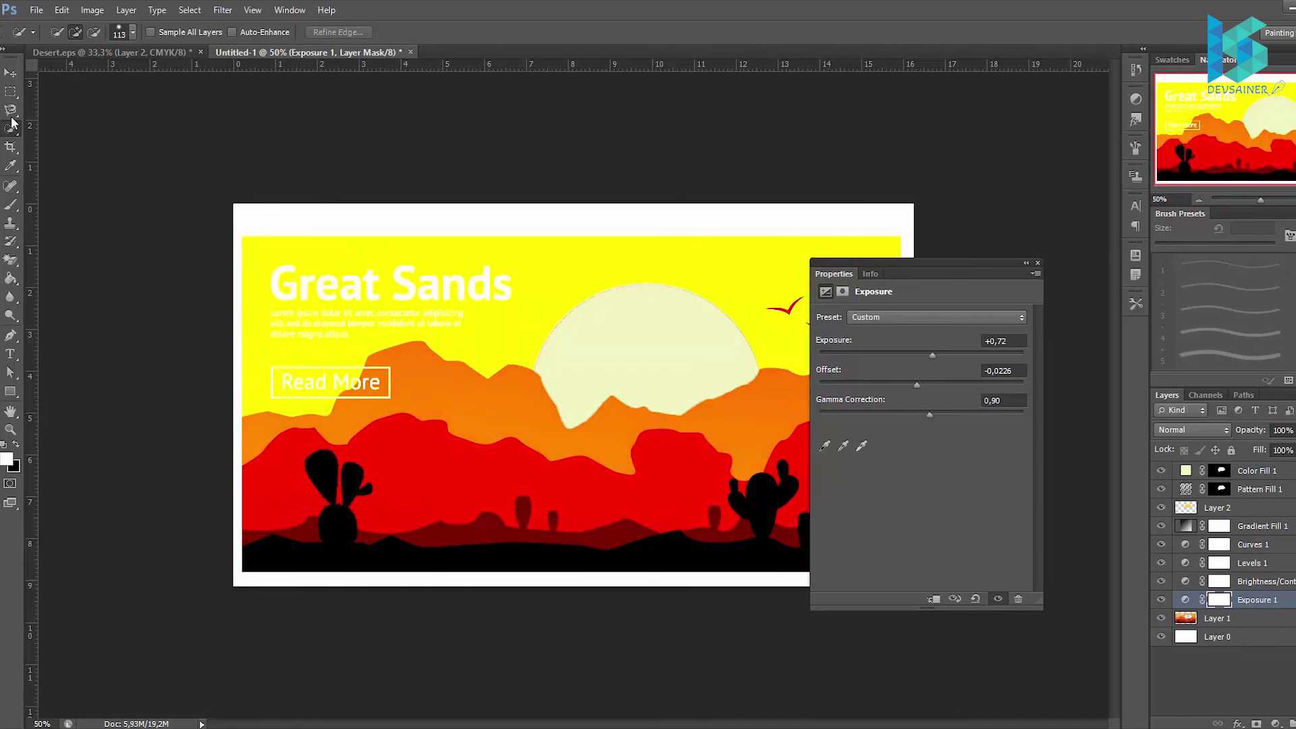
pyautogui.click(1038, 263)
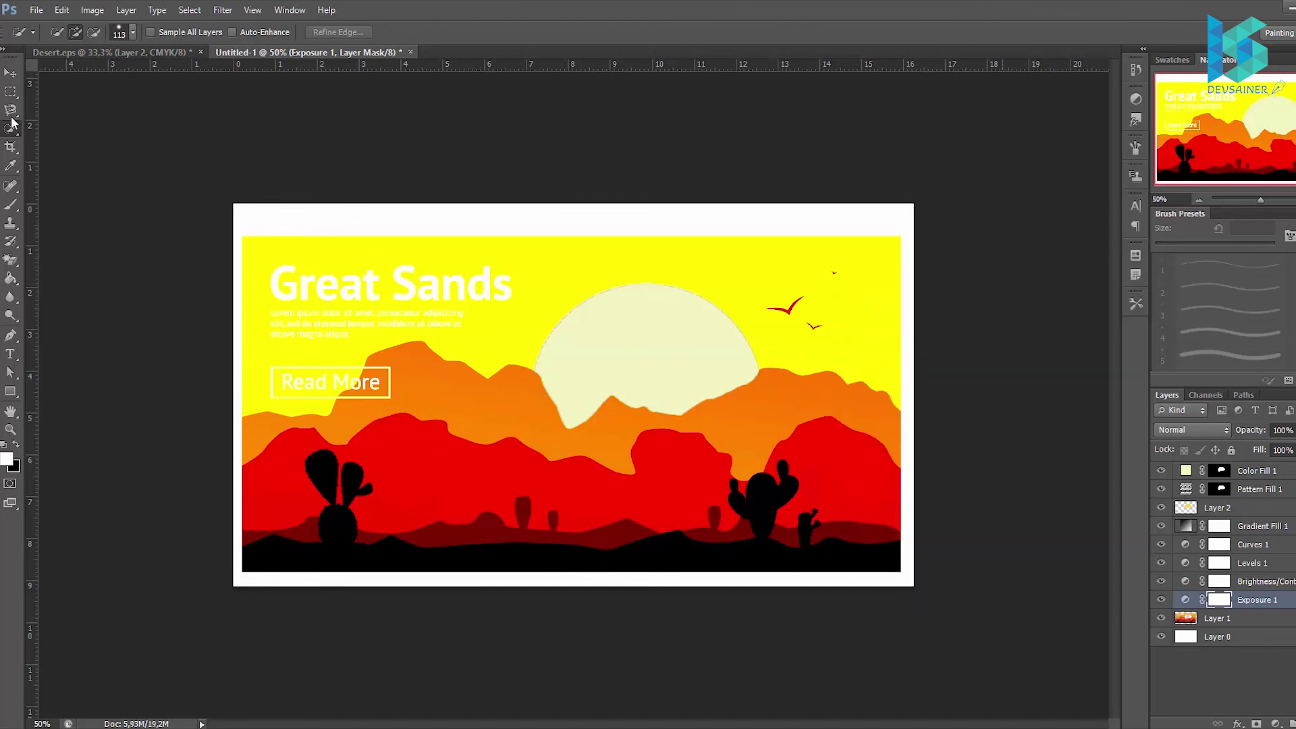
# - Review the available fill layer types, Solid Color to Pattern, and the tonal adjustments from Brightness/Contrast to Exposure
pyautogui.click(1275, 724)
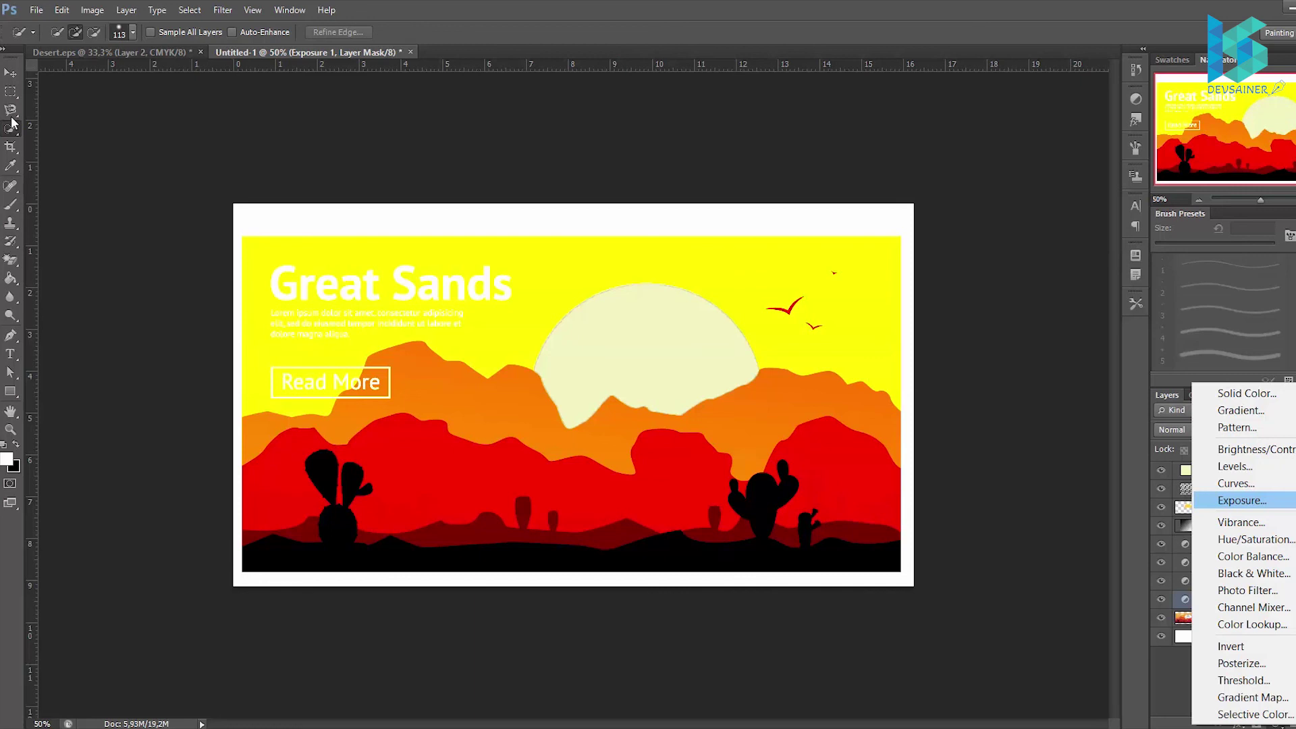
pyautogui.press('Up')
pyautogui.press('Up')
pyautogui.press('Up')
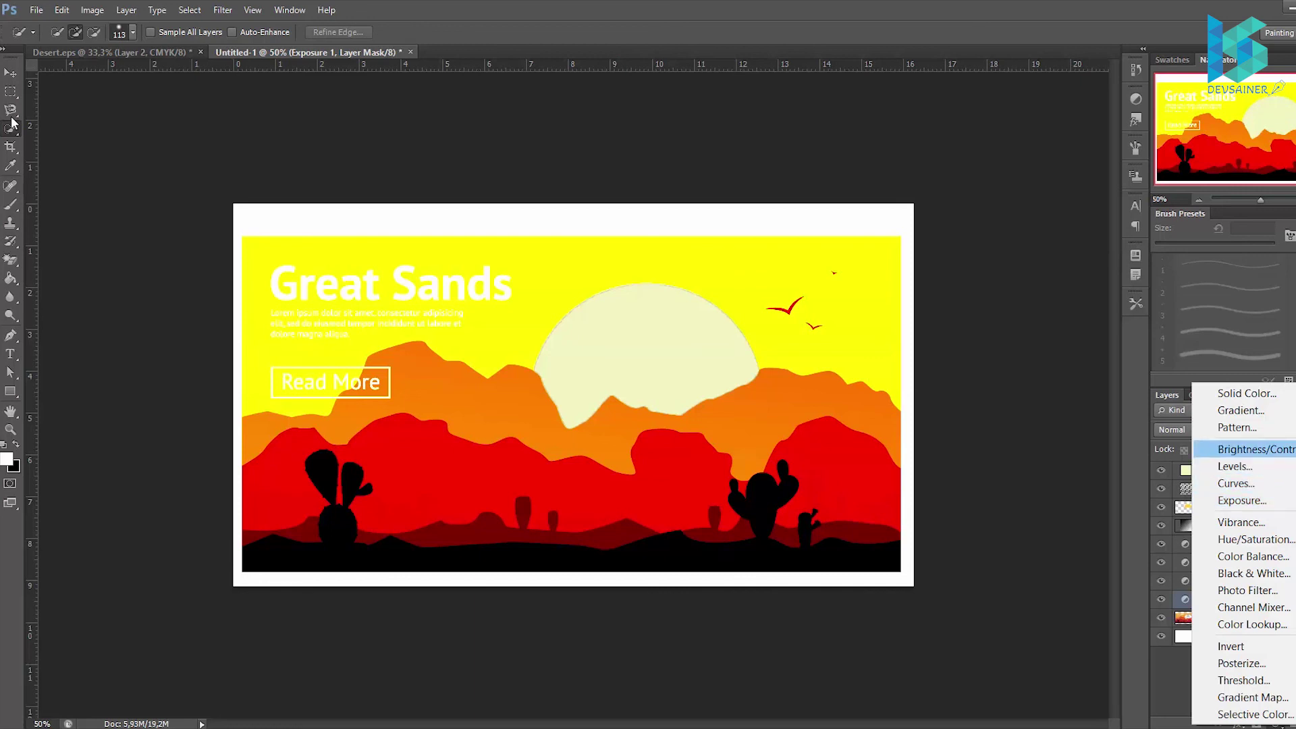
pyautogui.press('Down')
pyautogui.press('Down')
pyautogui.press('Down')
pyautogui.press('Up')
pyautogui.press('Up')
pyautogui.press('Up')
pyautogui.press('Up')
pyautogui.press('Up')
pyautogui.press('Up')
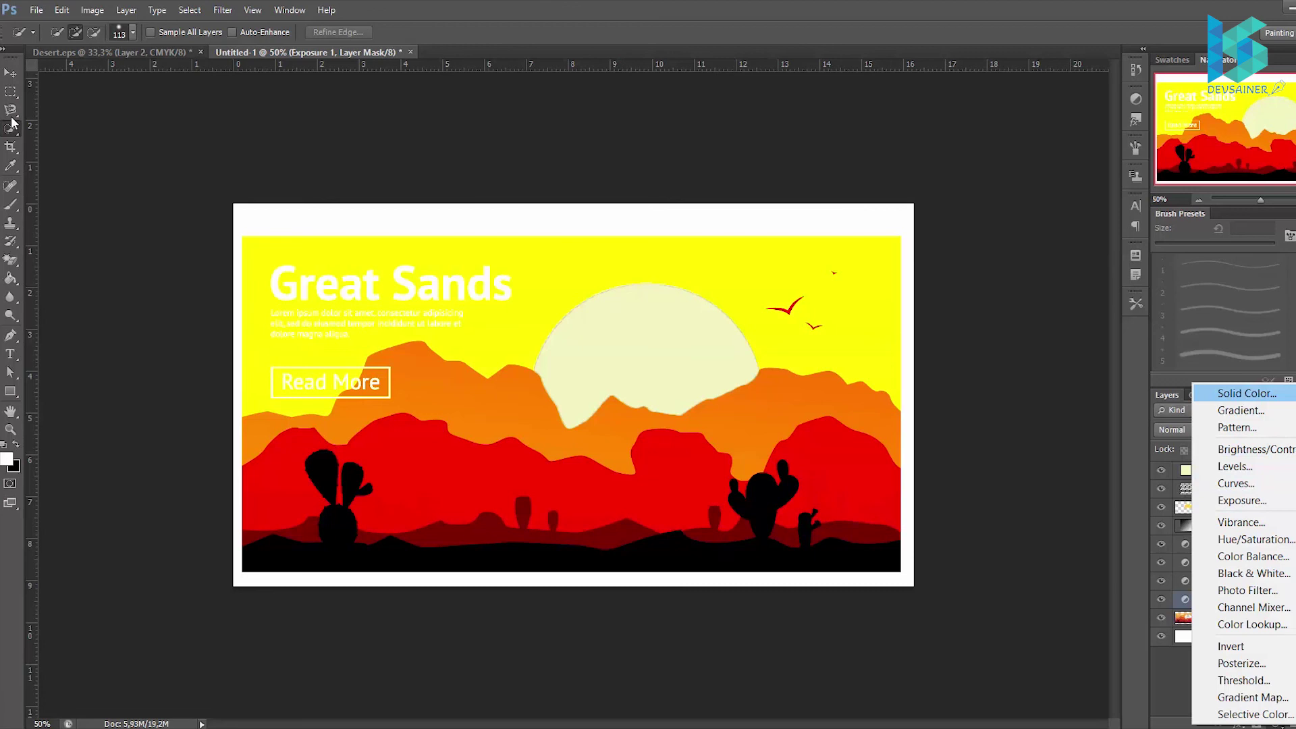
pyautogui.press('Down')
pyautogui.press('Down')
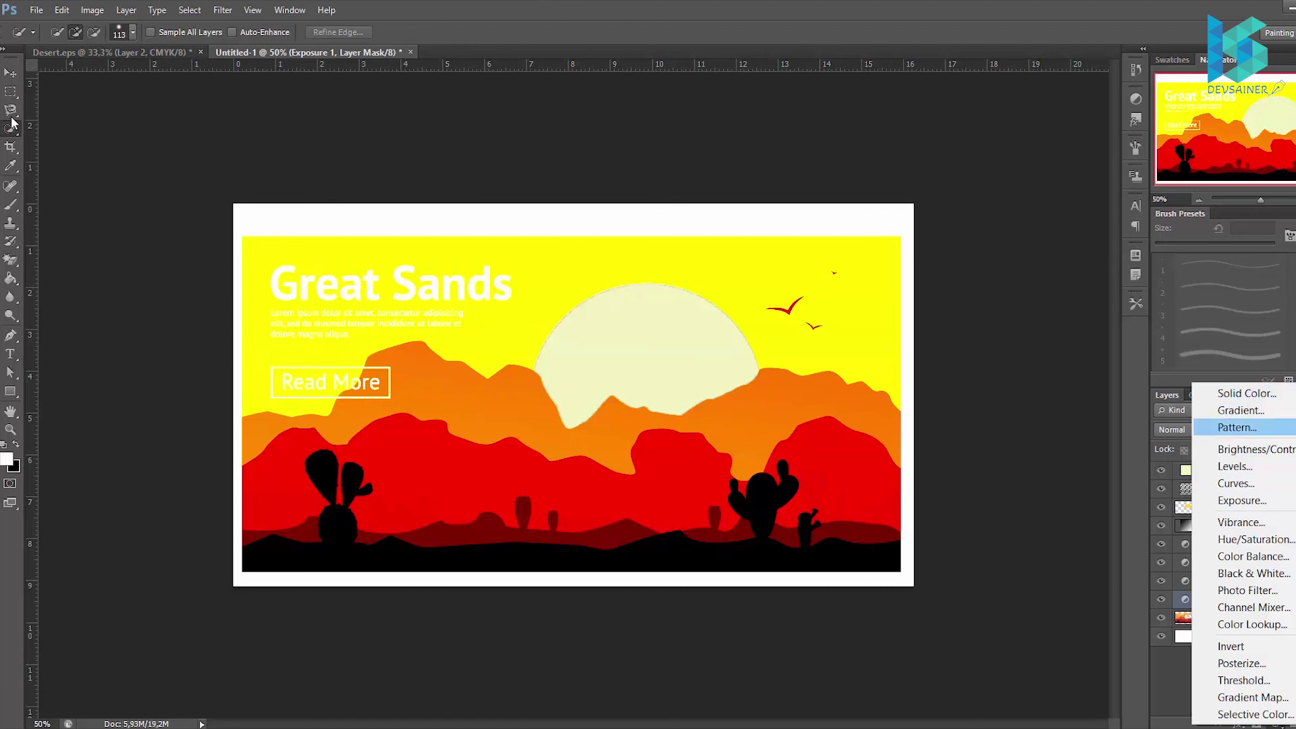
pyautogui.press('Up')
pyautogui.press('Up')
pyautogui.press('Down')
pyautogui.press('Down')
pyautogui.press('Up')
pyautogui.press('Down')
pyautogui.press('Down')
pyautogui.press('Down')
pyautogui.press('Down')
pyautogui.press('Down')
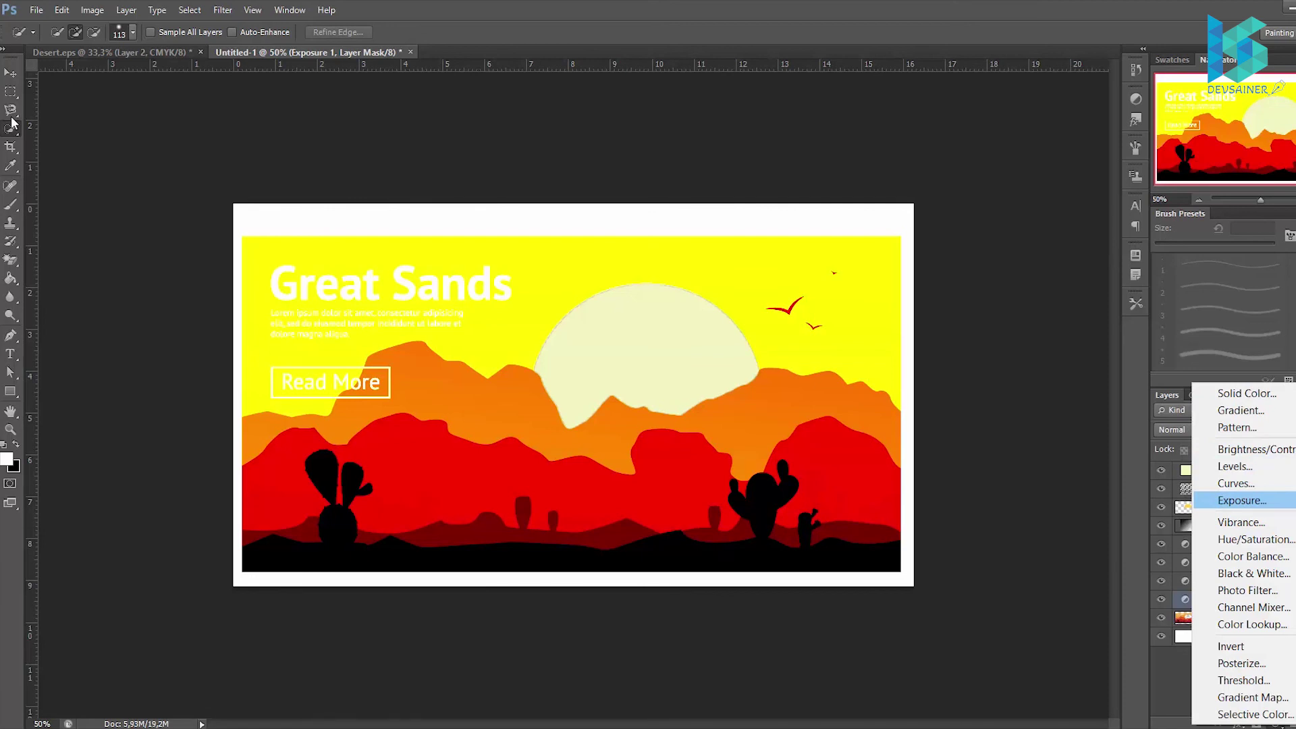
# - Examine the group of colour adjustment layer types that starts with Vibrance and Hue/Saturation
pyautogui.press('Down')
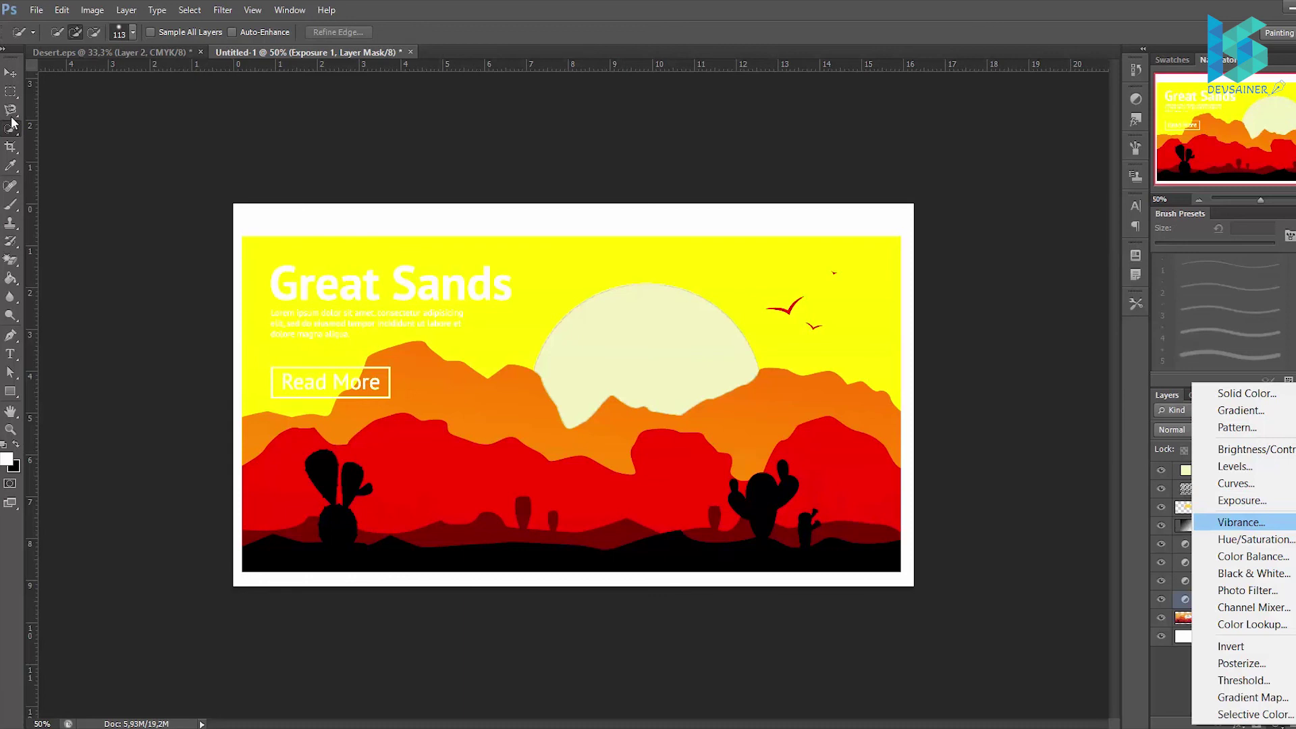
pyautogui.press('Down')
pyautogui.press('Down')
pyautogui.press('Down')
pyautogui.press('Down')
pyautogui.press('Down')
pyautogui.press('Down')
pyautogui.press('Up')
pyautogui.press('Up')
pyautogui.press('Up')
pyautogui.press('Up')
pyautogui.press('Up')
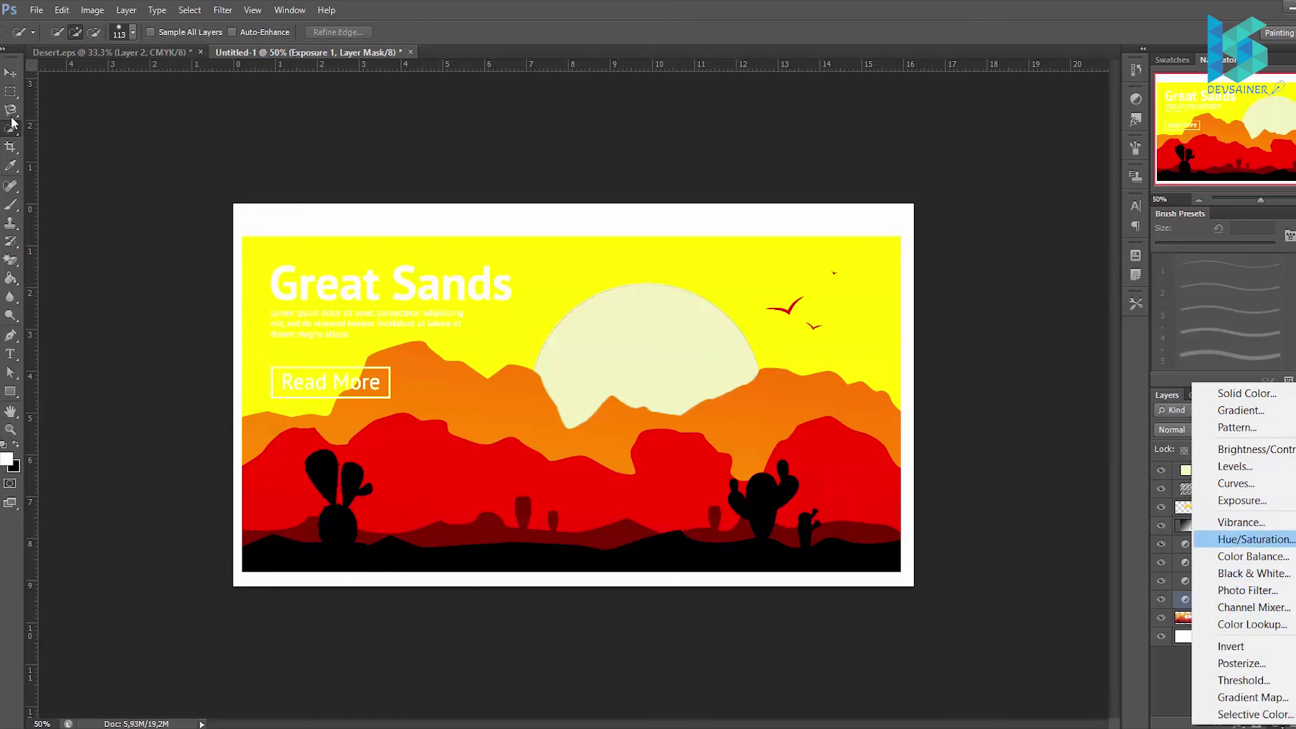
pyautogui.press('Up')
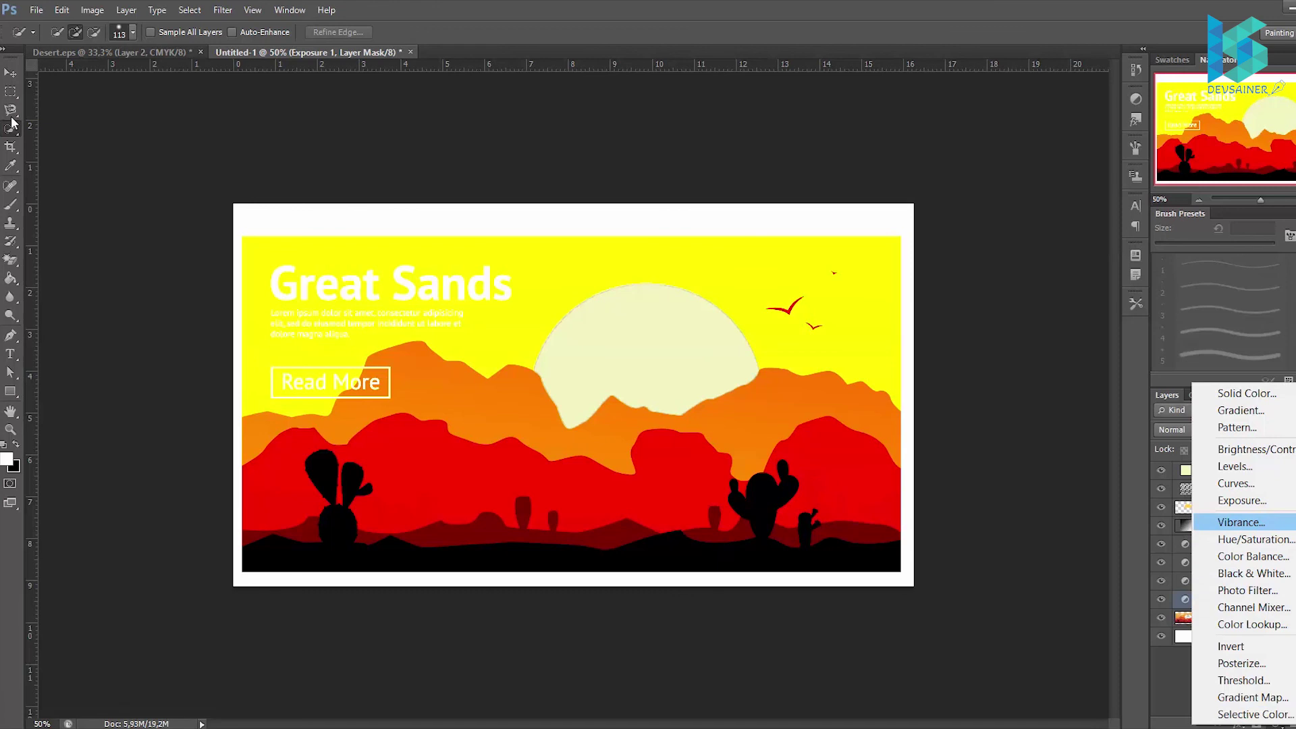
pyautogui.press('Down')
pyautogui.press('Down')
pyautogui.press('Down')
pyautogui.press('Down')
pyautogui.press('Down')
pyautogui.press('Down')
pyautogui.press('Down')
pyautogui.press('Down')
pyautogui.press('Down')
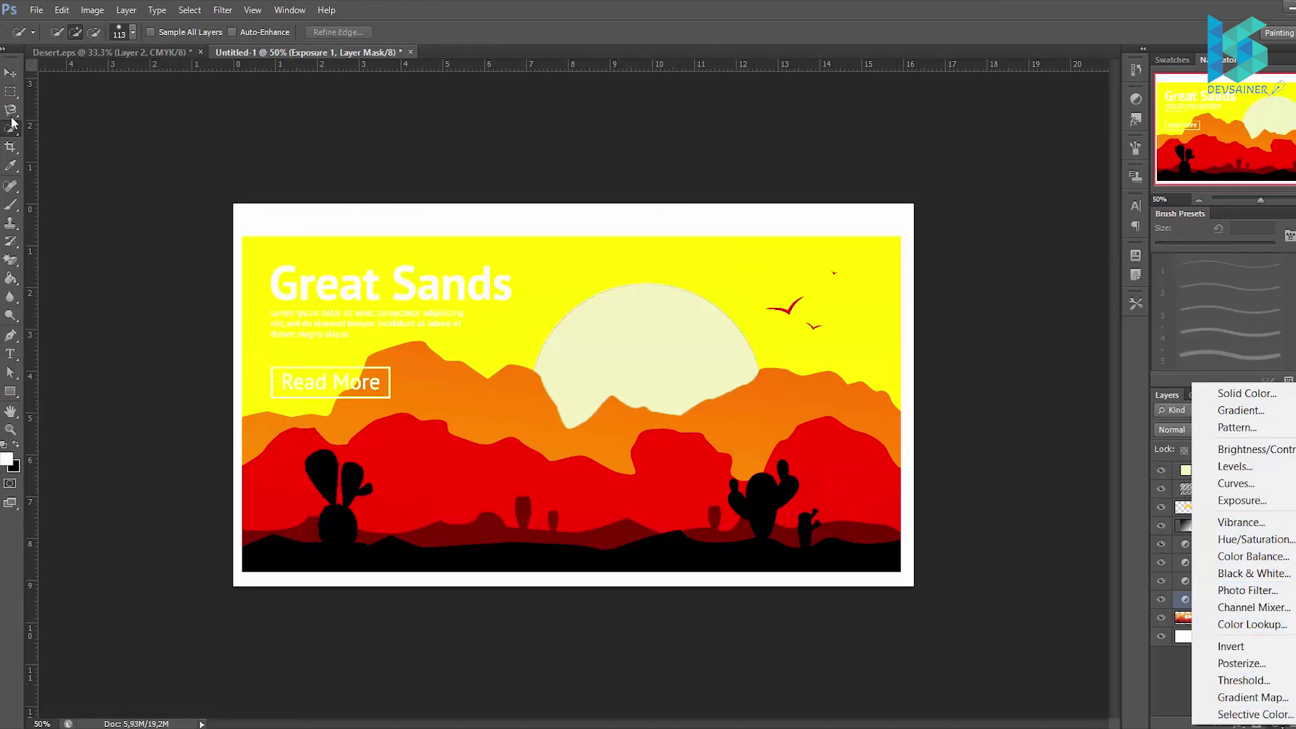